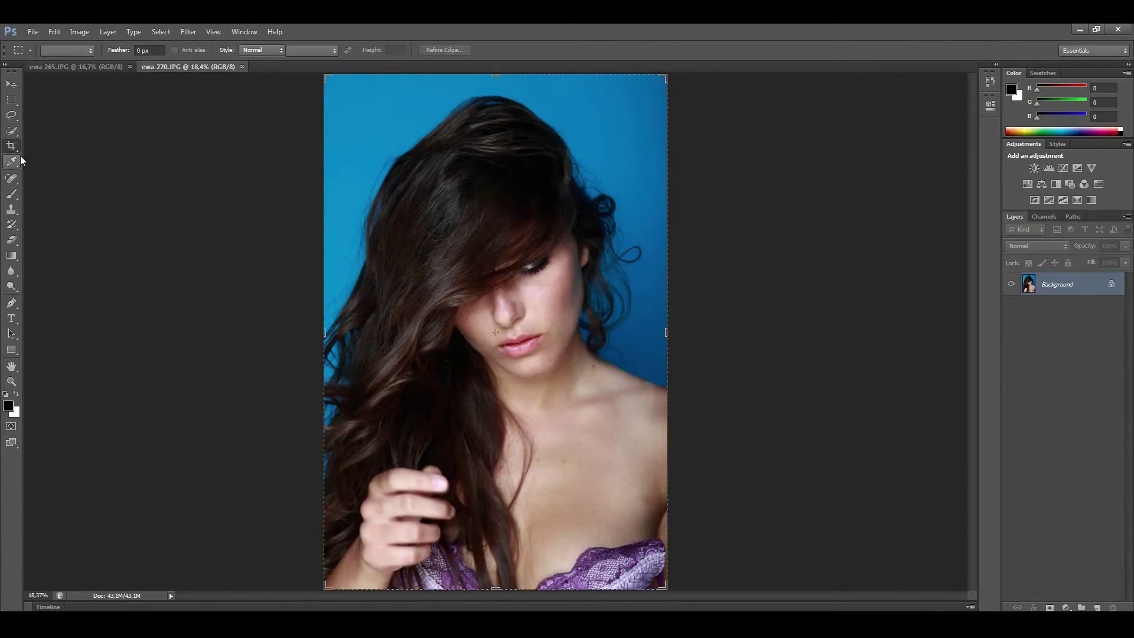
Crop the image by pulling the frame edge inward.
{"action": "left_click", "coordinate": [11, 145]}
{"action": "left_click_drag", "start_coordinate": [324, 75], "coordinate": [335, 125]}
{"action": "key", "text": "Return"}
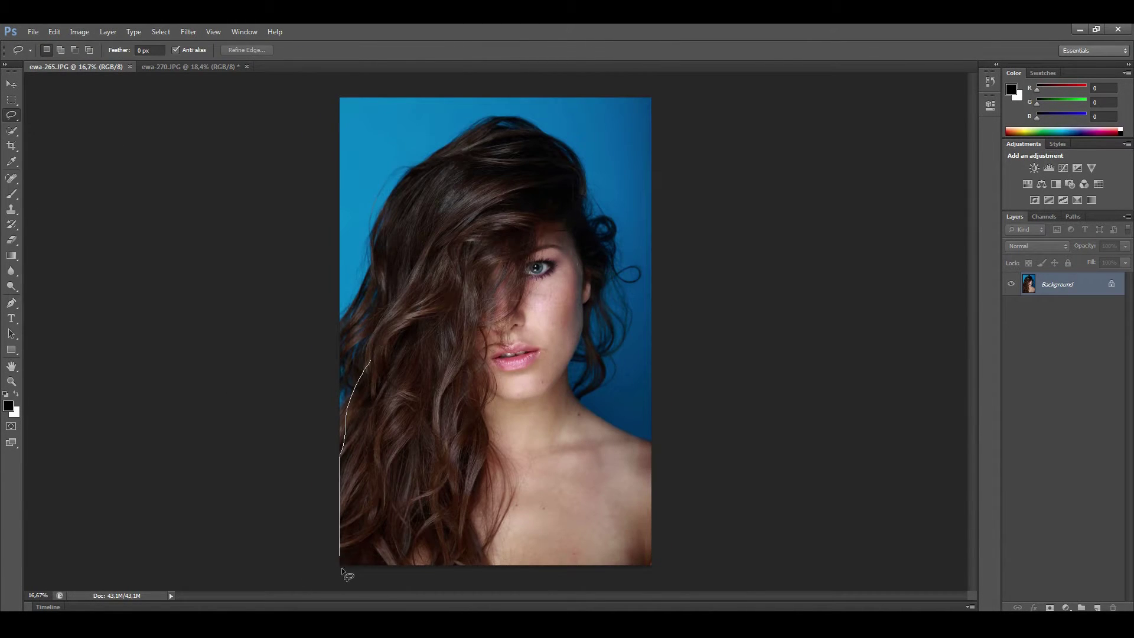
Copy the hair area and position it over the lower-left hair.
{"action": "key", "text": "ctrl+j"}
{"action": "key", "text": "ctrl+t"}
{"action": "mouse_move", "coordinate": [413, 414]}
{"action": "left_mouse_down"}
{"action": "mouse_move", "coordinate": [399, 509]}
{"action": "mouse_move", "coordinate": [426, 493]}
{"action": "left_mouse_up"}
{"action": "key", "text": "Return"}
Add a layer mask to the hair patch and brush-paint it to blend into the portrait.
{"action": "left_click", "coordinate": [1066, 607]}
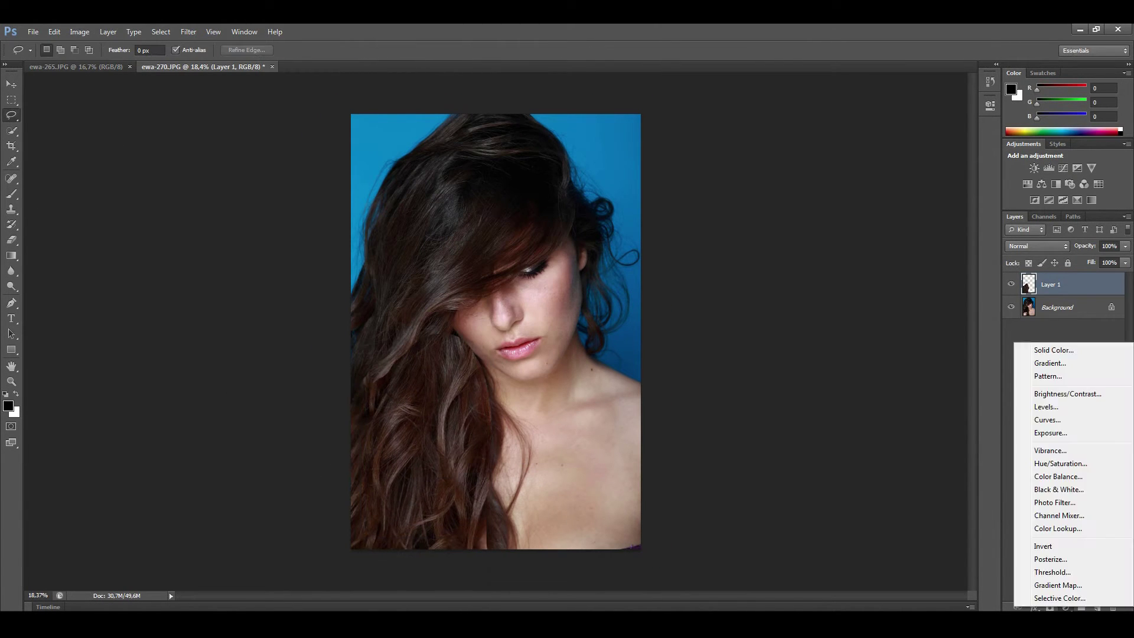
{"action": "key", "text": "b"}
{"action": "key", "text": "x"}
{"action": "key", "text": "x"}
{"action": "left_click_drag", "start_coordinate": [523, 366], "coordinate": [383, 425]}
{"action": "key", "text": "bracketleft"}
{"action": "key", "text": "bracketleft"}
{"action": "key", "text": "bracketleft"}
{"action": "key", "text": "x"}
{"action": "left_click_drag", "start_coordinate": [378, 502], "coordinate": [409, 522]}
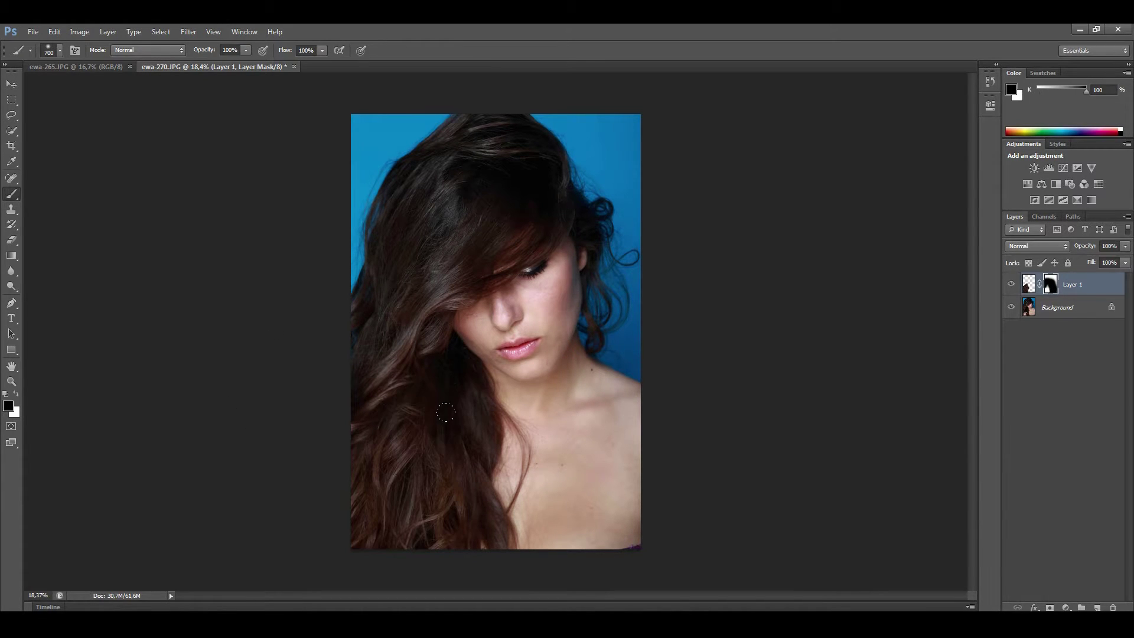
{"action": "right_click", "coordinate": [416, 456]}
Merge the hair patch, build a duplicated working layer, hide Background, and close the other portrait.
{"action": "key", "text": "ctrl+e"}
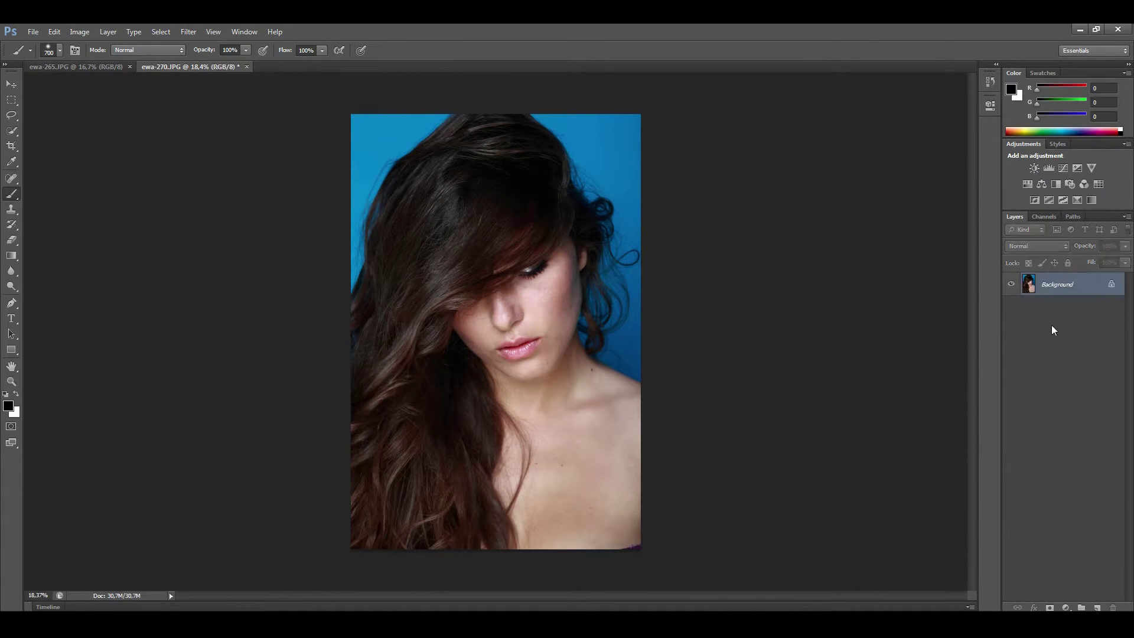
{"action": "key", "text": "ctrl+j"}
{"action": "key", "text": "ctrl+j"}
{"action": "key", "text": "ctrl+m"}
{"action": "key", "text": "Return"}
{"action": "left_click", "coordinate": [1011, 330]}
{"action": "key", "text": "ctrl+shift+e"}
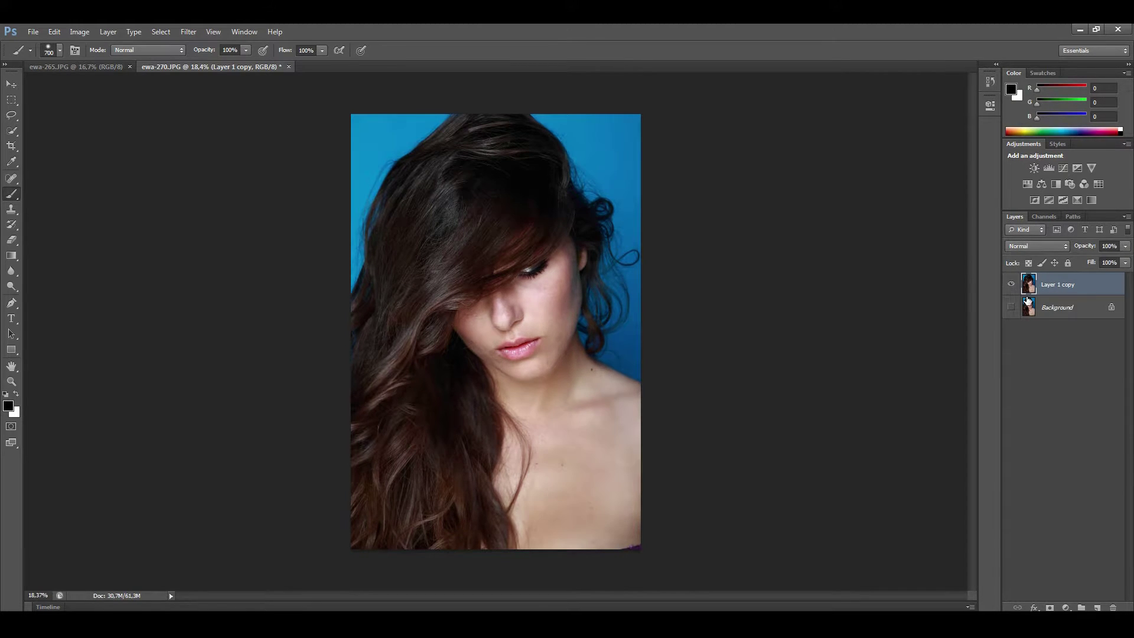
{"action": "key", "text": "ctrl+j"}
{"action": "left_click", "coordinate": [129, 67]}
Patch the blemish near the mouth corner with clean cheek skin.
{"action": "key", "text": "j"}
{"action": "scroll", "coordinate": [552, 366], "scroll_direction": "up", "scroll_amount": 5}
{"action": "scroll", "coordinate": [552, 366], "scroll_direction": "down", "scroll_amount": 5}
{"action": "key", "text": "shift+j"}
{"action": "scroll", "coordinate": [443, 374], "scroll_direction": "down", "scroll_amount": 5}
{"action": "key", "text": "Return"}
{"action": "scroll", "coordinate": [567, 355], "scroll_direction": "down", "scroll_amount": 5}
{"action": "scroll", "coordinate": [495, 248], "scroll_direction": "up", "scroll_amount": 5}
{"action": "mouse_move", "coordinate": [501, 229]}
{"action": "left_mouse_down"}
{"action": "mouse_move", "coordinate": [484, 248]}
{"action": "mouse_move", "coordinate": [589, 299]}
{"action": "left_mouse_up"}
{"action": "scroll", "coordinate": [589, 298], "scroll_direction": "up", "scroll_amount": 2}
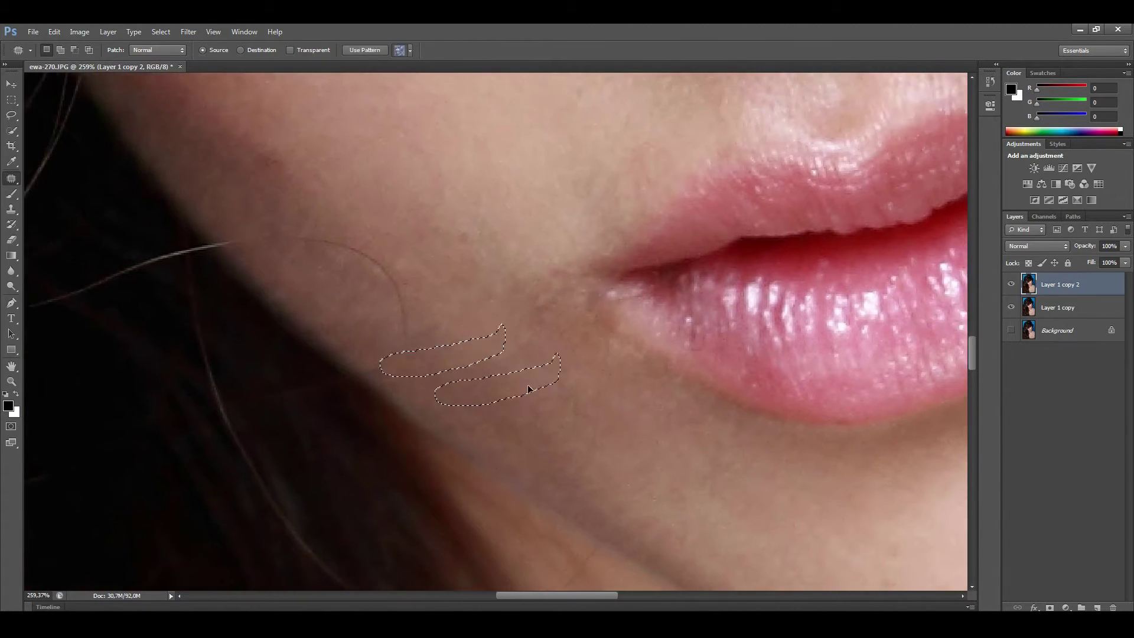
{"action": "scroll", "coordinate": [436, 347], "scroll_direction": "up", "scroll_amount": 5}
{"action": "left_click_drag", "start_coordinate": [531, 322], "coordinate": [364, 321]}
Patch the spot on the left edge of the nose.
{"action": "scroll", "coordinate": [313, 319], "scroll_direction": "down", "scroll_amount": 5}
{"action": "scroll", "coordinate": [269, 260], "scroll_direction": "up", "scroll_amount": 5}
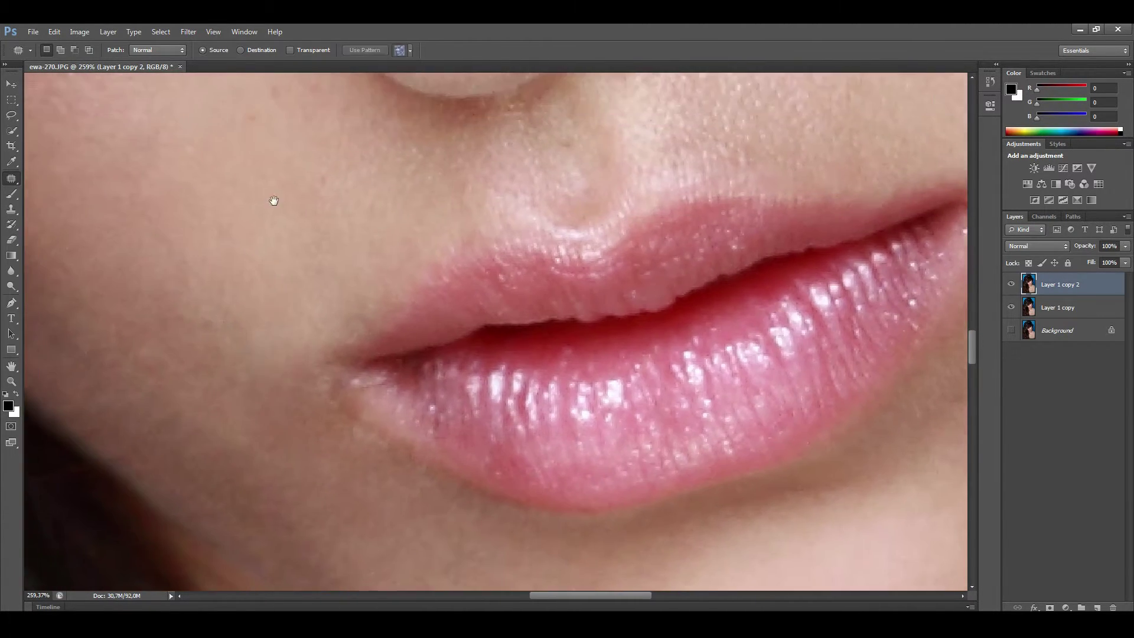
{"action": "scroll", "coordinate": [472, 271], "scroll_direction": "up", "scroll_amount": 5}
{"action": "scroll", "coordinate": [518, 366], "scroll_direction": "up", "scroll_amount": 2}
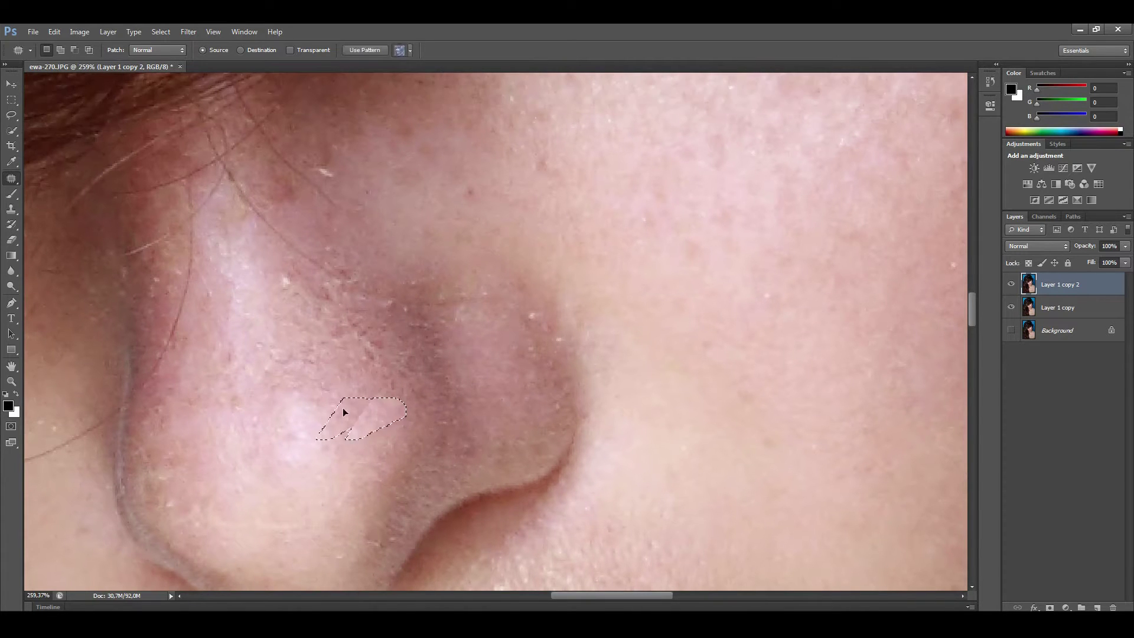
{"action": "scroll", "coordinate": [341, 410], "scroll_direction": "up", "scroll_amount": 3}
{"action": "scroll", "coordinate": [332, 450], "scroll_direction": "down", "scroll_amount": 2}
{"action": "scroll", "coordinate": [379, 488], "scroll_direction": "left", "scroll_amount": 3}
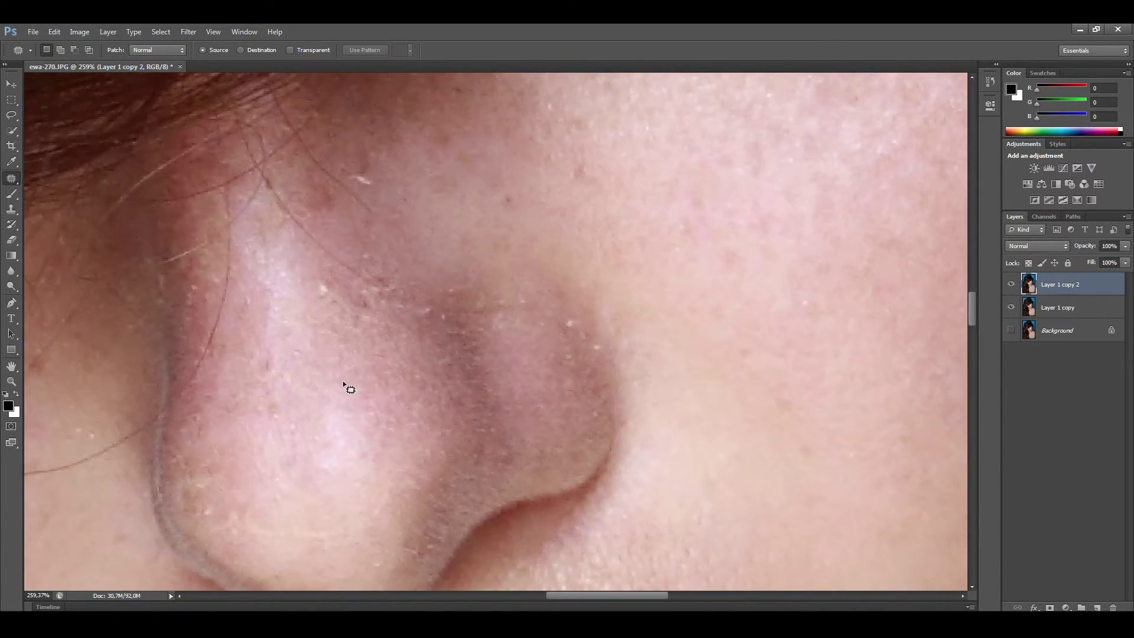
{"action": "scroll", "coordinate": [346, 387], "scroll_direction": "left", "scroll_amount": 3}
{"action": "scroll", "coordinate": [332, 314], "scroll_direction": "left", "scroll_amount": 3}
{"action": "scroll", "coordinate": [632, 299], "scroll_direction": "right", "scroll_amount": 3}
{"action": "scroll", "coordinate": [632, 298], "scroll_direction": "down", "scroll_amount": 1}
{"action": "scroll", "coordinate": [349, 309], "scroll_direction": "up", "scroll_amount": 2}
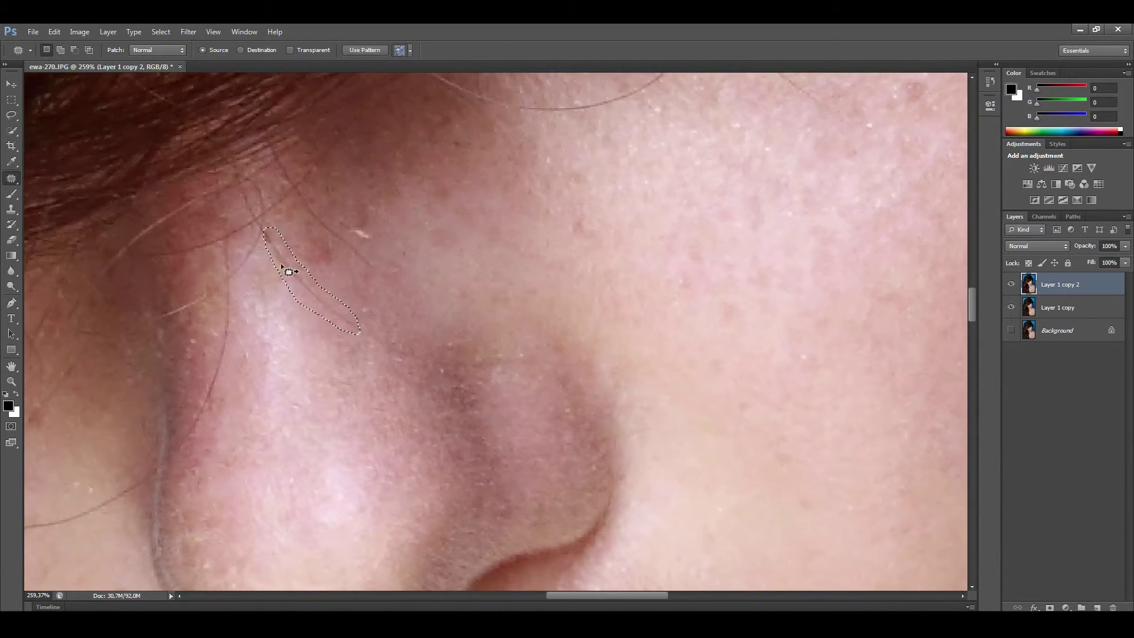
{"action": "left_click_drag", "start_coordinate": [413, 245], "coordinate": [420, 314]}
Patch out the stray hair below the lashes.
{"action": "scroll", "coordinate": [513, 271], "scroll_direction": "left", "scroll_amount": 3}
{"action": "scroll", "coordinate": [464, 316], "scroll_direction": "left", "scroll_amount": 3}
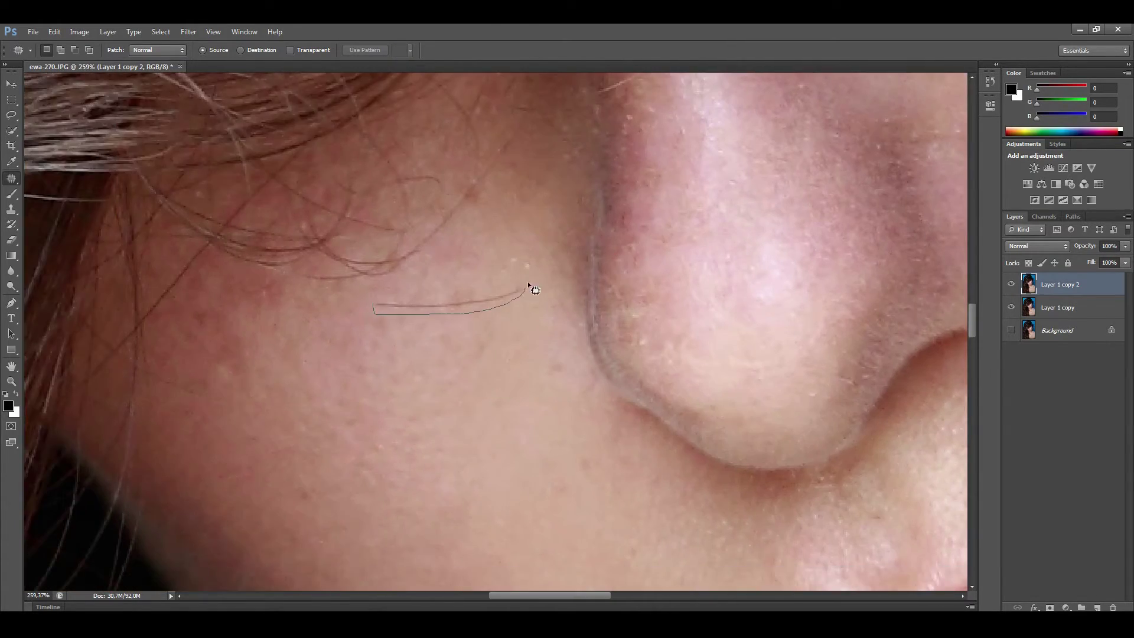
{"action": "scroll", "coordinate": [400, 309], "scroll_direction": "up", "scroll_amount": 5}
{"action": "left_click_drag", "start_coordinate": [357, 232], "coordinate": [477, 361]}
{"action": "left_click", "coordinate": [409, 353]}
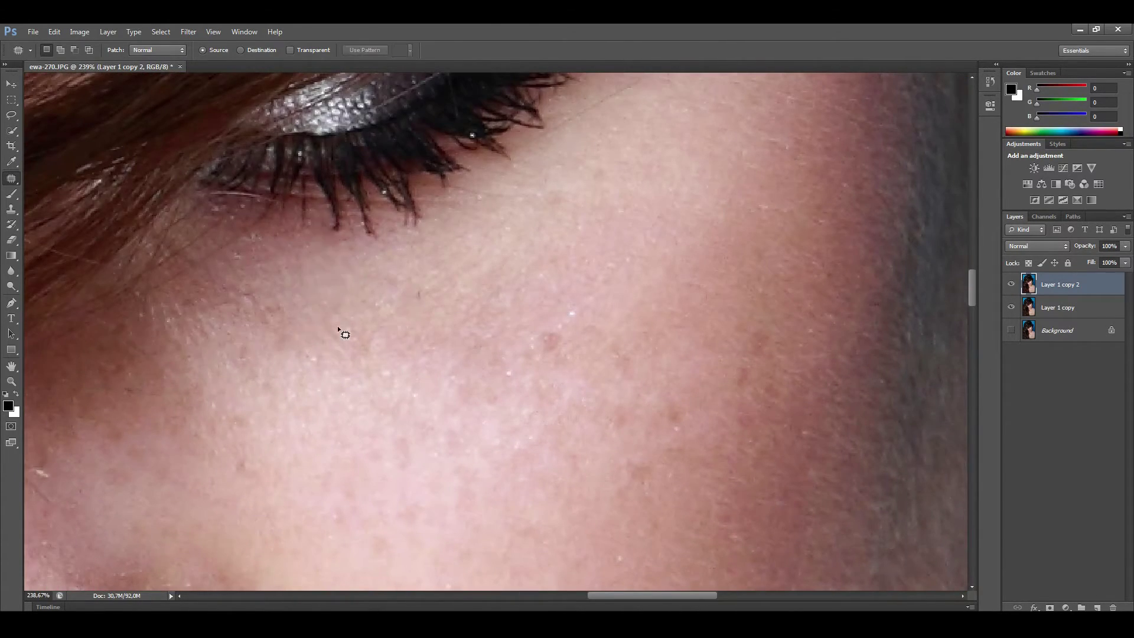
Patch the blotchy area below the eye with smoother skin.
{"action": "left_click_drag", "start_coordinate": [331, 248], "coordinate": [309, 322]}
{"action": "scroll", "coordinate": [309, 322], "scroll_direction": "down", "scroll_amount": 3}
{"action": "scroll", "coordinate": [640, 325], "scroll_direction": "right", "scroll_amount": 3}
{"action": "left_click_drag", "start_coordinate": [412, 388], "coordinate": [419, 393]}
{"action": "scroll", "coordinate": [419, 394], "scroll_direction": "up", "scroll_amount": 2}
{"action": "scroll", "coordinate": [443, 347], "scroll_direction": "down", "scroll_amount": 5}
{"action": "scroll", "coordinate": [362, 334], "scroll_direction": "up", "scroll_amount": 5}
{"action": "left_click_drag", "start_coordinate": [362, 334], "coordinate": [589, 304]}
{"action": "scroll", "coordinate": [590, 304], "scroll_direction": "down", "scroll_amount": 3}
{"action": "scroll", "coordinate": [589, 304], "scroll_direction": "right", "scroll_amount": 5}
{"action": "left_click", "coordinate": [324, 395]}
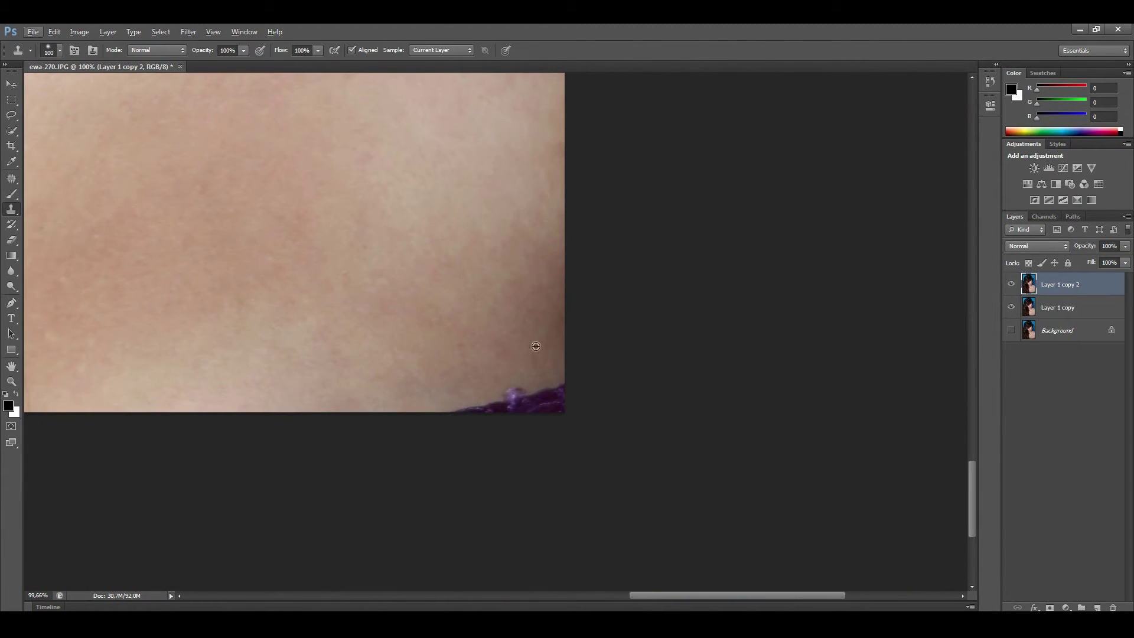
Touch up the cheek and hair with Clone Stamp and Patch, then open Liquify.
{"action": "scroll", "coordinate": [532, 292], "scroll_direction": "down", "scroll_amount": 1}
{"action": "key", "text": "s"}
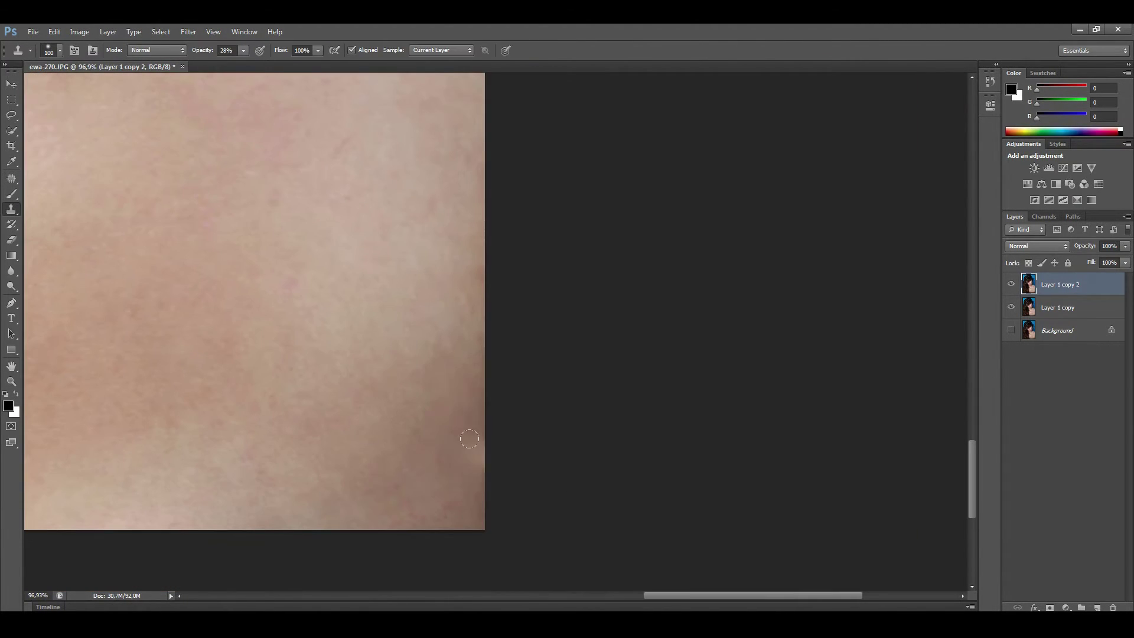
{"action": "scroll", "coordinate": [459, 401], "scroll_direction": "down", "scroll_amount": 2}
{"action": "scroll", "coordinate": [619, 337], "scroll_direction": "up", "scroll_amount": 2}
{"action": "key", "text": "j"}
{"action": "scroll", "coordinate": [458, 324], "scroll_direction": "up", "scroll_amount": 2}
{"action": "scroll", "coordinate": [459, 325], "scroll_direction": "up", "scroll_amount": 3}
{"action": "scroll", "coordinate": [321, 278], "scroll_direction": "down", "scroll_amount": 5}
{"action": "scroll", "coordinate": [417, 293], "scroll_direction": "up", "scroll_amount": 5}
{"action": "left_click_drag", "start_coordinate": [418, 293], "coordinate": [374, 113]}
{"action": "scroll", "coordinate": [440, 319], "scroll_direction": "down", "scroll_amount": 2}
{"action": "scroll", "coordinate": [374, 359], "scroll_direction": "down", "scroll_amount": 2}
{"action": "scroll", "coordinate": [374, 359], "scroll_direction": "down", "scroll_amount": 2}
{"action": "key", "text": "ctrl+shift+x"}
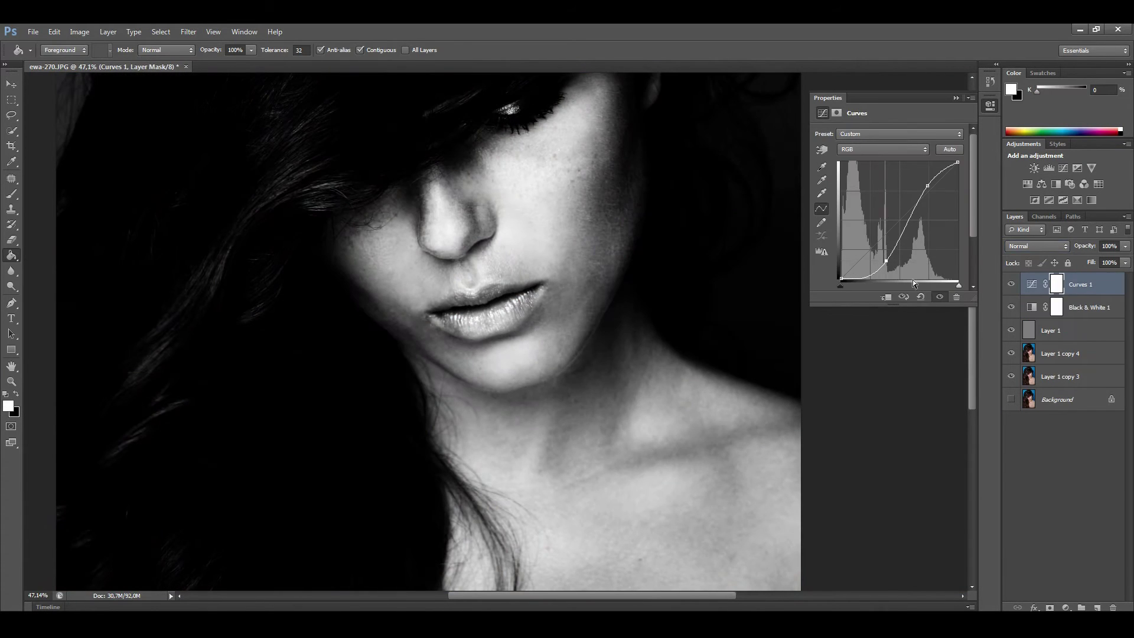
Resize the soft brush and dodge the nostril and lip areas on Layer 1.
{"action": "key", "text": "bracketleft"}
{"action": "scroll", "coordinate": [488, 153], "scroll_direction": "up", "scroll_amount": 3}
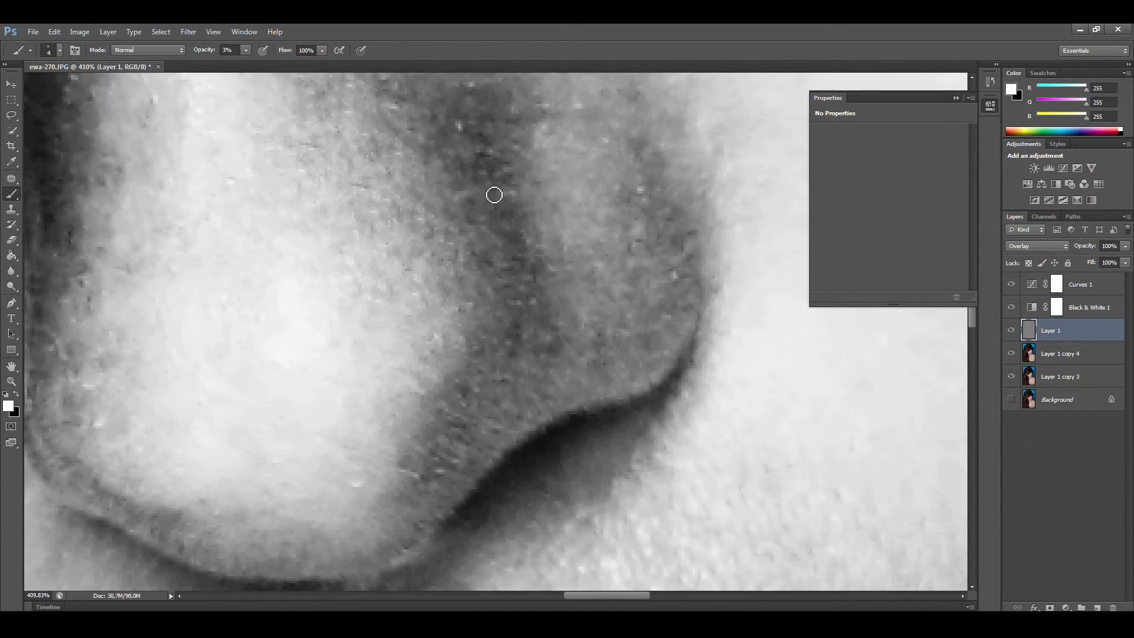
{"action": "key", "text": "bracketleft"}
{"action": "key", "text": "bracketleft"}
{"action": "scroll", "coordinate": [480, 299], "scroll_direction": "up", "scroll_amount": 2}
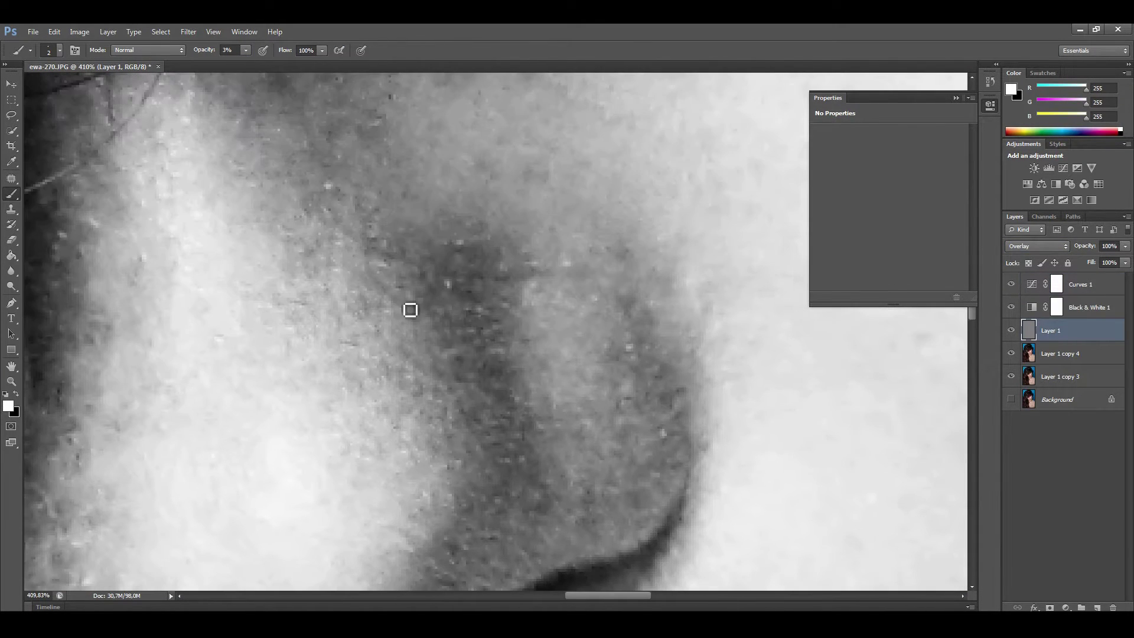
{"action": "scroll", "coordinate": [417, 264], "scroll_direction": "down", "scroll_amount": 2}
{"action": "key", "text": "bracketright"}
{"action": "key", "text": "bracketright"}
{"action": "key", "text": "bracketright"}
{"action": "scroll", "coordinate": [387, 324], "scroll_direction": "down", "scroll_amount": 2}
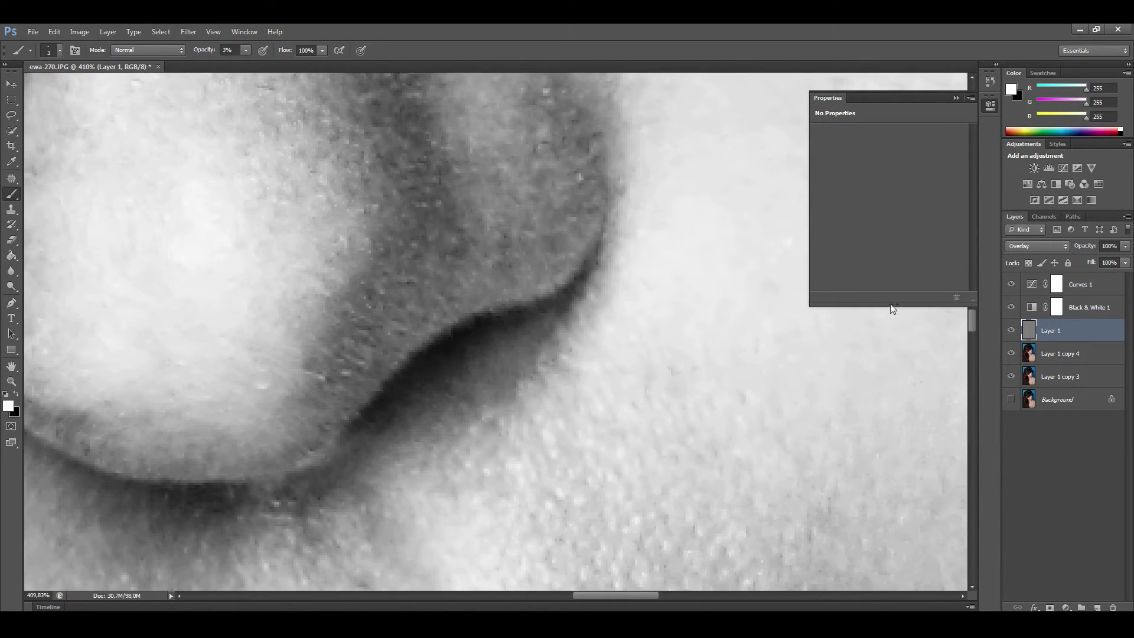
{"action": "scroll", "coordinate": [433, 231], "scroll_direction": "down", "scroll_amount": 5}
{"action": "scroll", "coordinate": [405, 254], "scroll_direction": "up", "scroll_amount": 5}
{"action": "key", "text": "bracketright"}
{"action": "key", "text": "bracketright"}
{"action": "key", "text": "bracketright"}
{"action": "scroll", "coordinate": [579, 306], "scroll_direction": "up", "scroll_amount": 1}
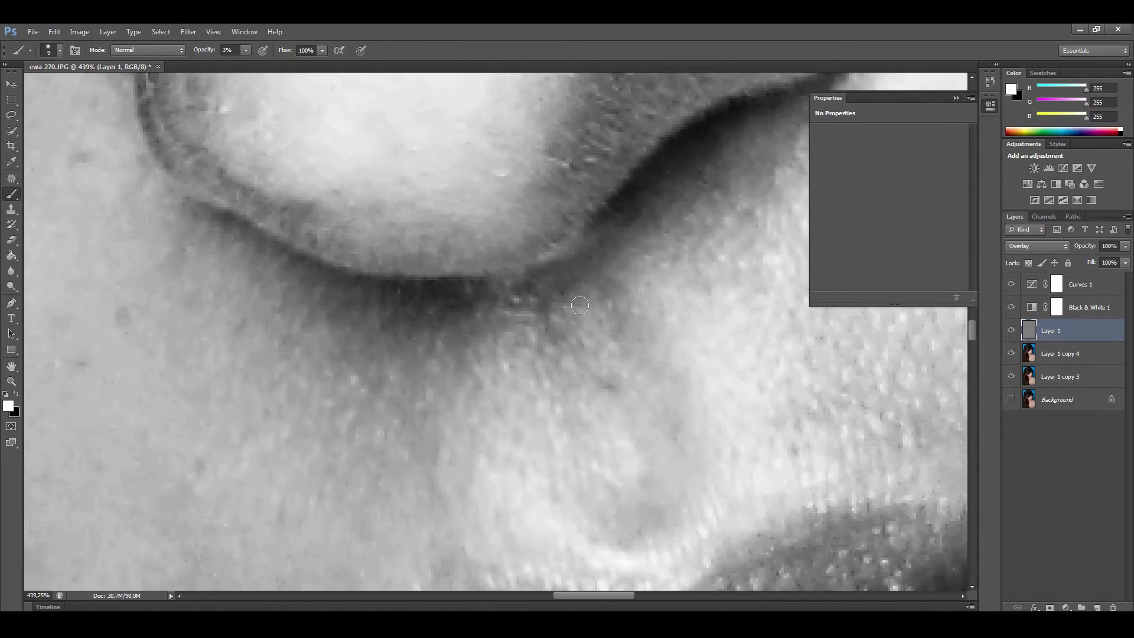
{"action": "scroll", "coordinate": [453, 320], "scroll_direction": "down", "scroll_amount": 3}
{"action": "key", "text": "bracketright"}
{"action": "key", "text": "bracketright"}
{"action": "key", "text": "bracketright"}
{"action": "scroll", "coordinate": [370, 317], "scroll_direction": "down", "scroll_amount": 3}
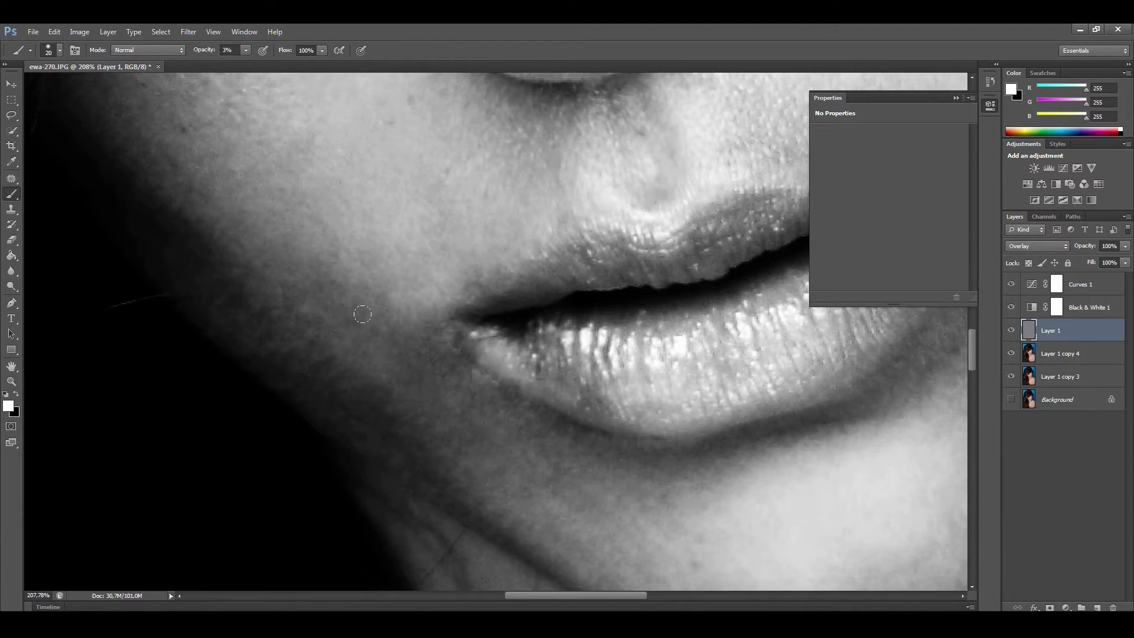
{"action": "scroll", "coordinate": [326, 288], "scroll_direction": "up", "scroll_amount": 2}
With a smaller brush, dodge around the mouth corner on Layer 1.
{"action": "key", "text": "bracketleft"}
{"action": "key", "text": "bracketleft"}
{"action": "key", "text": "bracketleft"}
{"action": "scroll", "coordinate": [370, 321], "scroll_direction": "up", "scroll_amount": 2}
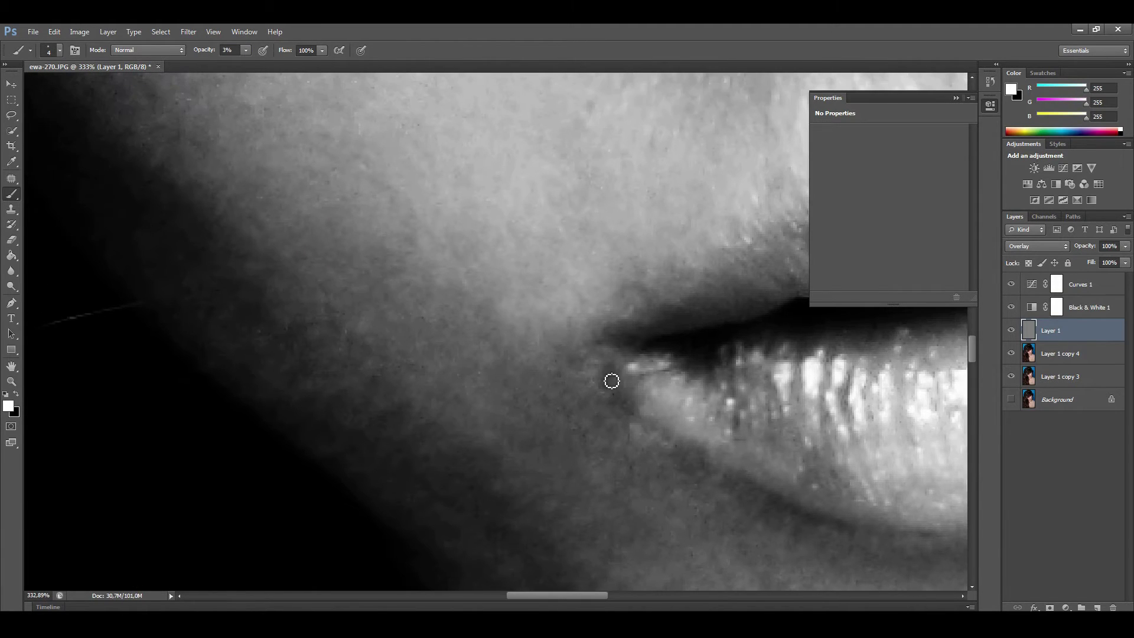
{"action": "scroll", "coordinate": [538, 413], "scroll_direction": "up", "scroll_amount": 1}
{"action": "scroll", "coordinate": [582, 379], "scroll_direction": "down", "scroll_amount": 1}
{"action": "scroll", "coordinate": [524, 414], "scroll_direction": "up", "scroll_amount": 1}
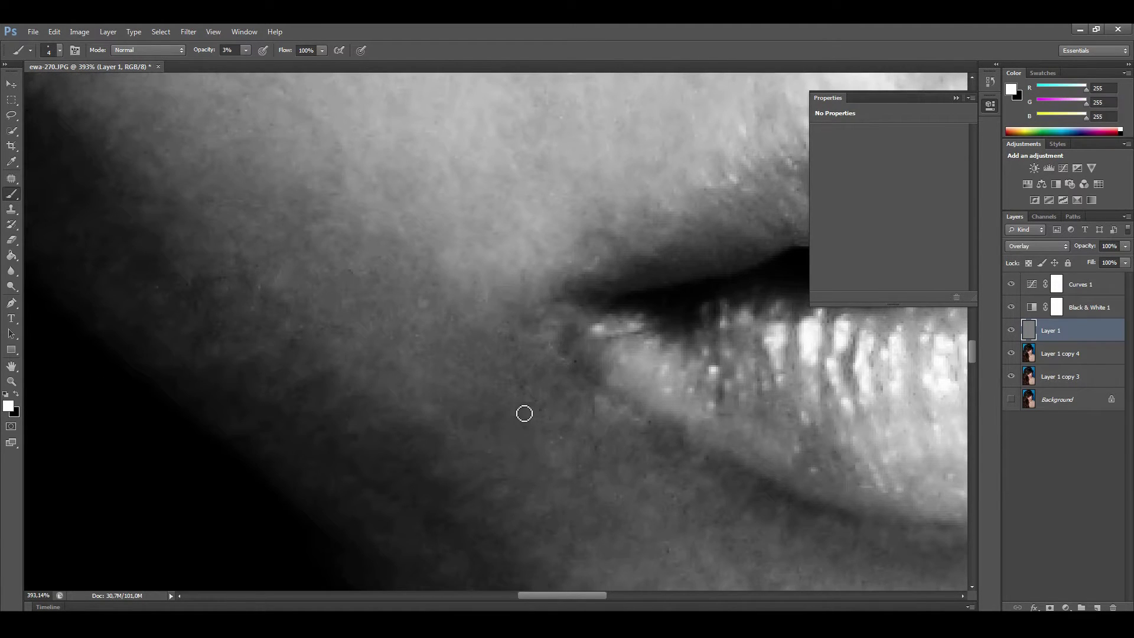
{"action": "scroll", "coordinate": [583, 375], "scroll_direction": "down", "scroll_amount": 1}
{"action": "scroll", "coordinate": [438, 253], "scroll_direction": "up", "scroll_amount": 1}
{"action": "scroll", "coordinate": [425, 295], "scroll_direction": "down", "scroll_amount": 1}
{"action": "scroll", "coordinate": [415, 332], "scroll_direction": "up", "scroll_amount": 1}
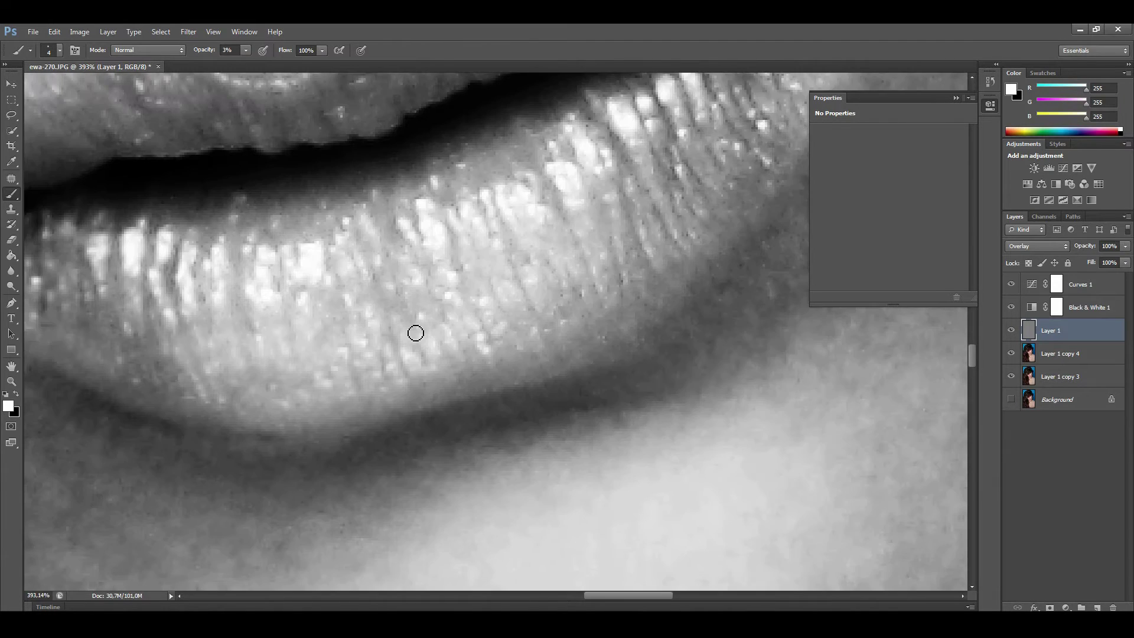
{"action": "scroll", "coordinate": [531, 266], "scroll_direction": "down", "scroll_amount": 1}
{"action": "scroll", "coordinate": [655, 206], "scroll_direction": "up", "scroll_amount": 1}
{"action": "scroll", "coordinate": [655, 206], "scroll_direction": "down", "scroll_amount": 1}
{"action": "scroll", "coordinate": [526, 169], "scroll_direction": "up", "scroll_amount": 1}
{"action": "scroll", "coordinate": [478, 228], "scroll_direction": "down", "scroll_amount": 1}
{"action": "scroll", "coordinate": [542, 225], "scroll_direction": "up", "scroll_amount": 1}
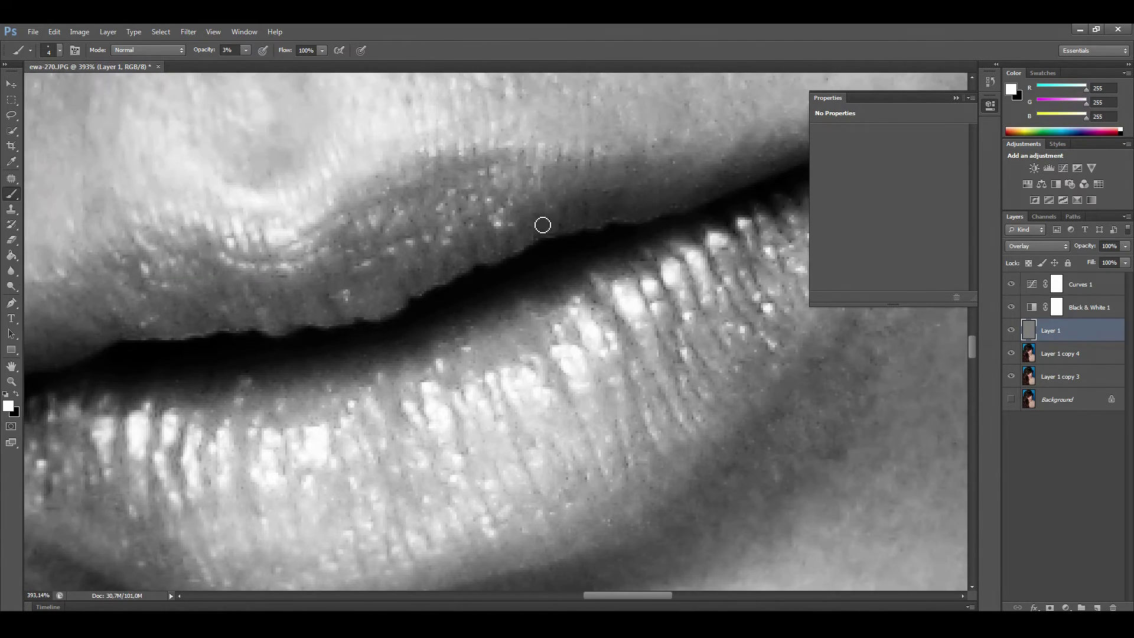
{"action": "scroll", "coordinate": [591, 220], "scroll_direction": "down", "scroll_amount": 1}
{"action": "scroll", "coordinate": [605, 218], "scroll_direction": "up", "scroll_amount": 1}
{"action": "scroll", "coordinate": [549, 230], "scroll_direction": "down", "scroll_amount": 1}
{"action": "scroll", "coordinate": [494, 240], "scroll_direction": "up", "scroll_amount": 1}
{"action": "scroll", "coordinate": [490, 254], "scroll_direction": "down", "scroll_amount": 1}
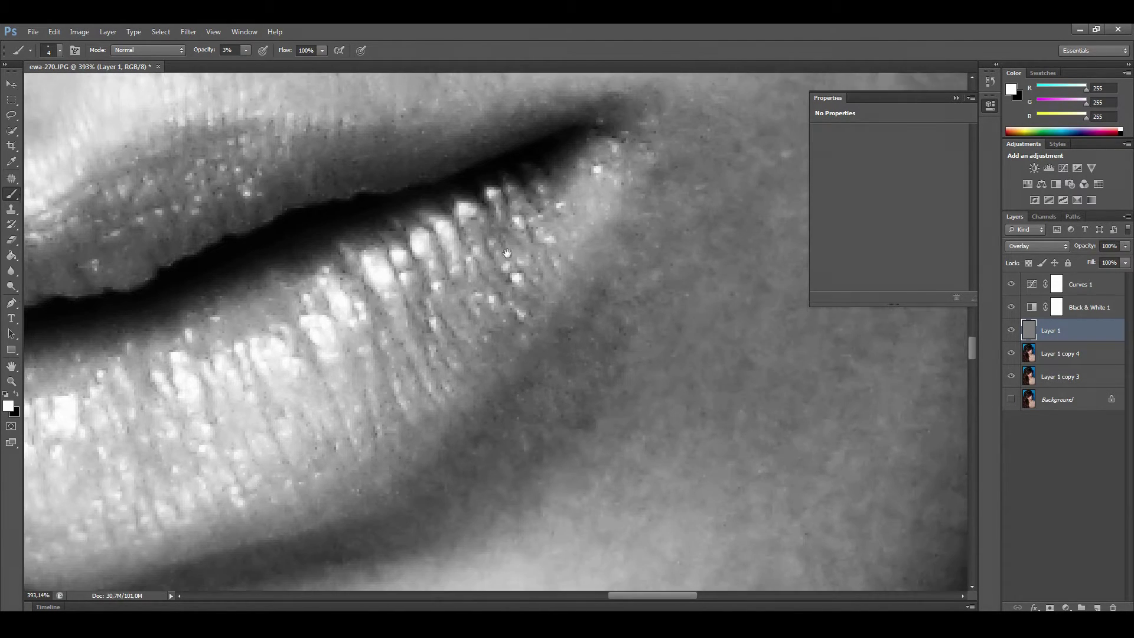
{"action": "scroll", "coordinate": [546, 211], "scroll_direction": "up", "scroll_amount": 1}
{"action": "scroll", "coordinate": [595, 328], "scroll_direction": "down", "scroll_amount": 1}
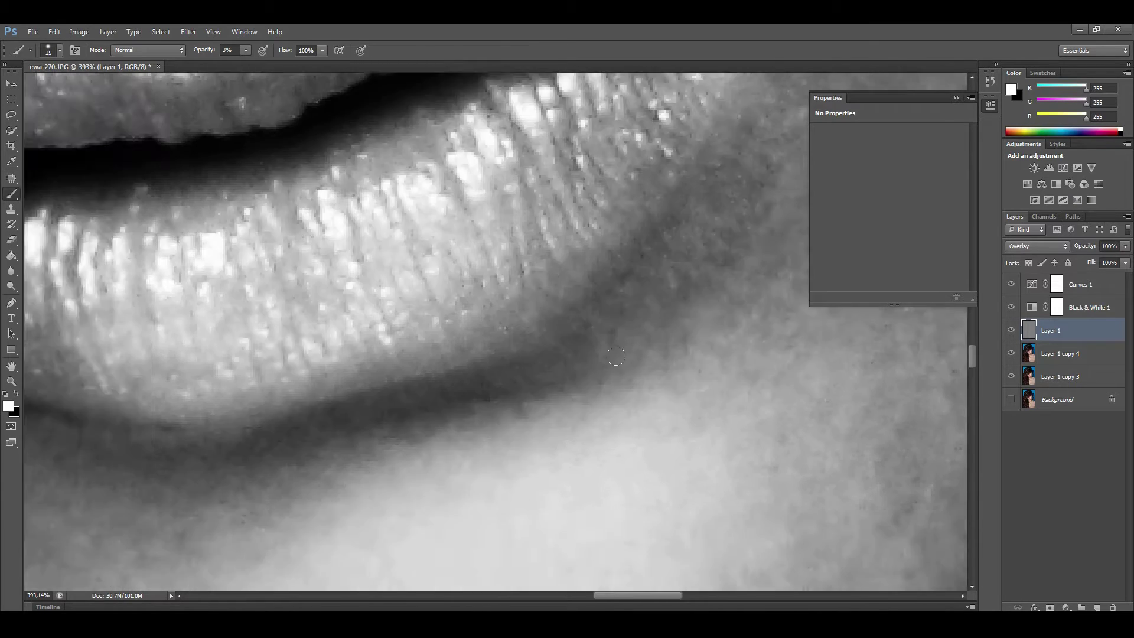
{"action": "scroll", "coordinate": [543, 378], "scroll_direction": "up", "scroll_amount": 1}
At 2% opacity, refine the lip corner using brush sizes between 15 and 3.
{"action": "key", "text": "0"}
{"action": "key", "text": "2"}
{"action": "scroll", "coordinate": [497, 420], "scroll_direction": "down", "scroll_amount": 1}
{"action": "key", "text": "bracketright"}
{"action": "key", "text": "bracketright"}
{"action": "key", "text": "bracketright"}
{"action": "scroll", "coordinate": [524, 390], "scroll_direction": "up", "scroll_amount": 1}
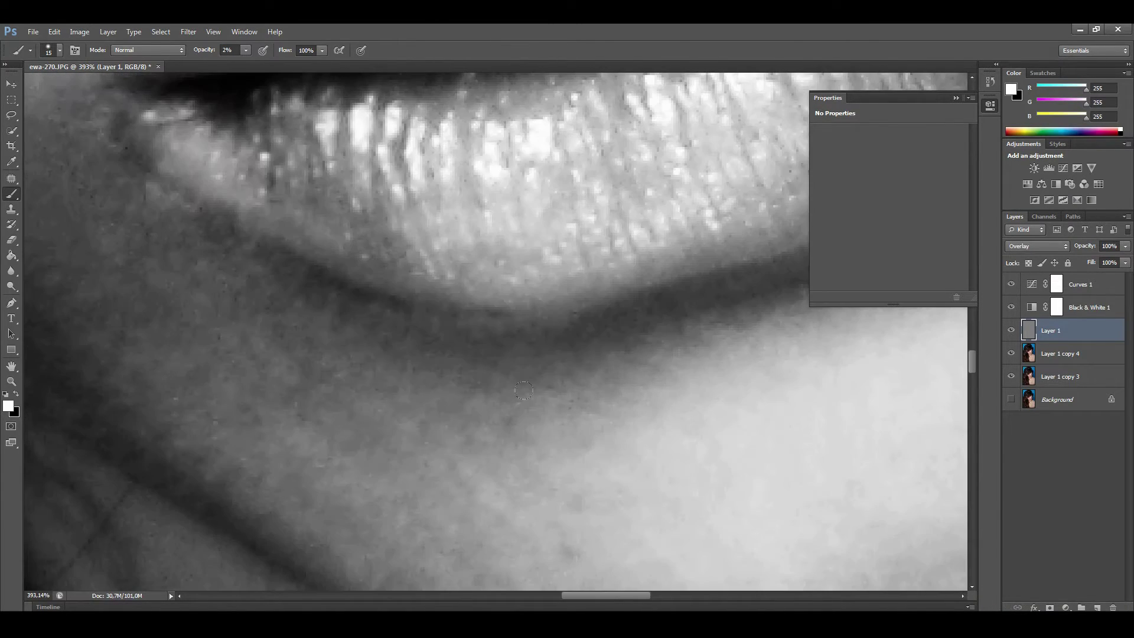
{"action": "scroll", "coordinate": [486, 399], "scroll_direction": "down", "scroll_amount": 1}
{"action": "scroll", "coordinate": [316, 408], "scroll_direction": "up", "scroll_amount": 1}
{"action": "key", "text": "bracketleft"}
{"action": "key", "text": "bracketleft"}
{"action": "key", "text": "bracketleft"}
{"action": "scroll", "coordinate": [324, 392], "scroll_direction": "up", "scroll_amount": 1}
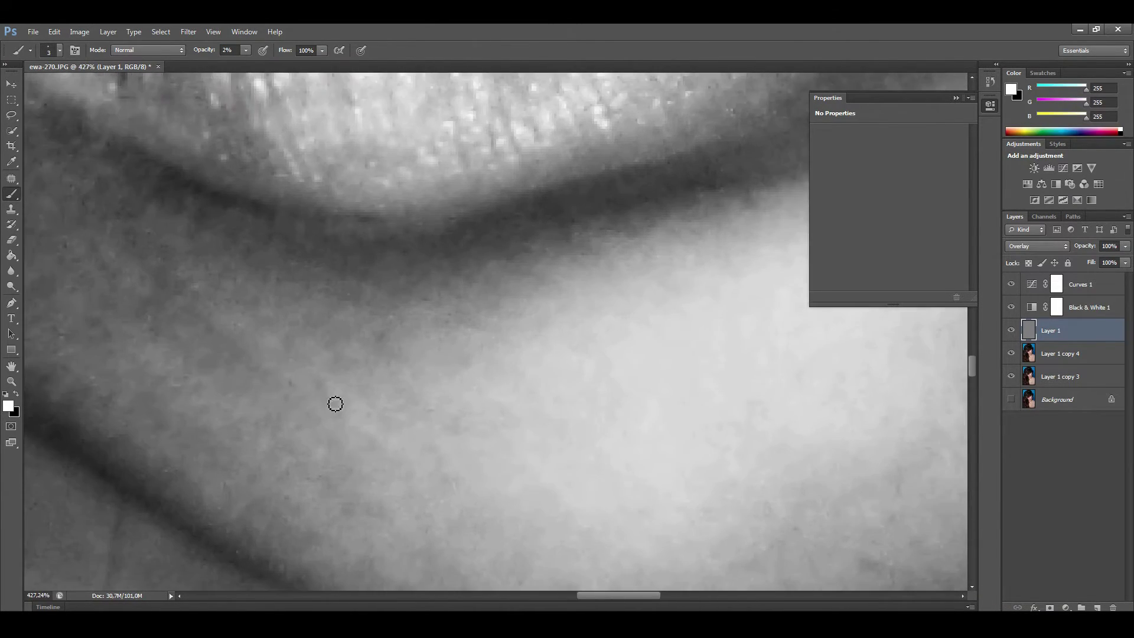
{"action": "scroll", "coordinate": [330, 488], "scroll_direction": "down", "scroll_amount": 1}
{"action": "scroll", "coordinate": [336, 435], "scroll_direction": "up", "scroll_amount": 1}
{"action": "scroll", "coordinate": [399, 438], "scroll_direction": "down", "scroll_amount": 1}
{"action": "scroll", "coordinate": [401, 396], "scroll_direction": "up", "scroll_amount": 1}
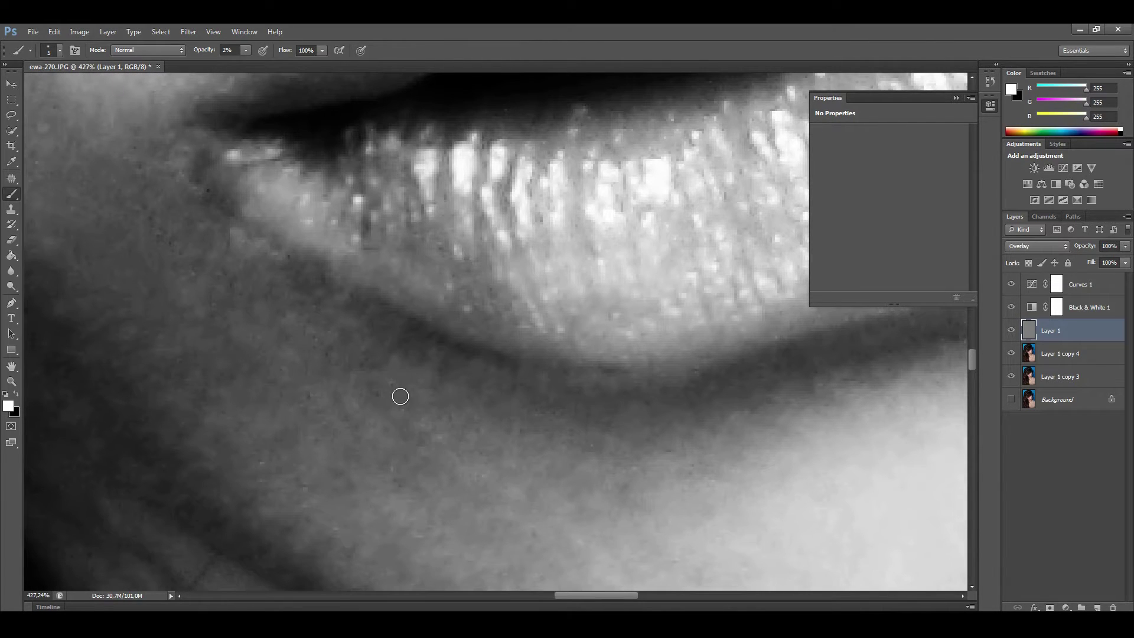
{"action": "scroll", "coordinate": [520, 402], "scroll_direction": "down", "scroll_amount": 1}
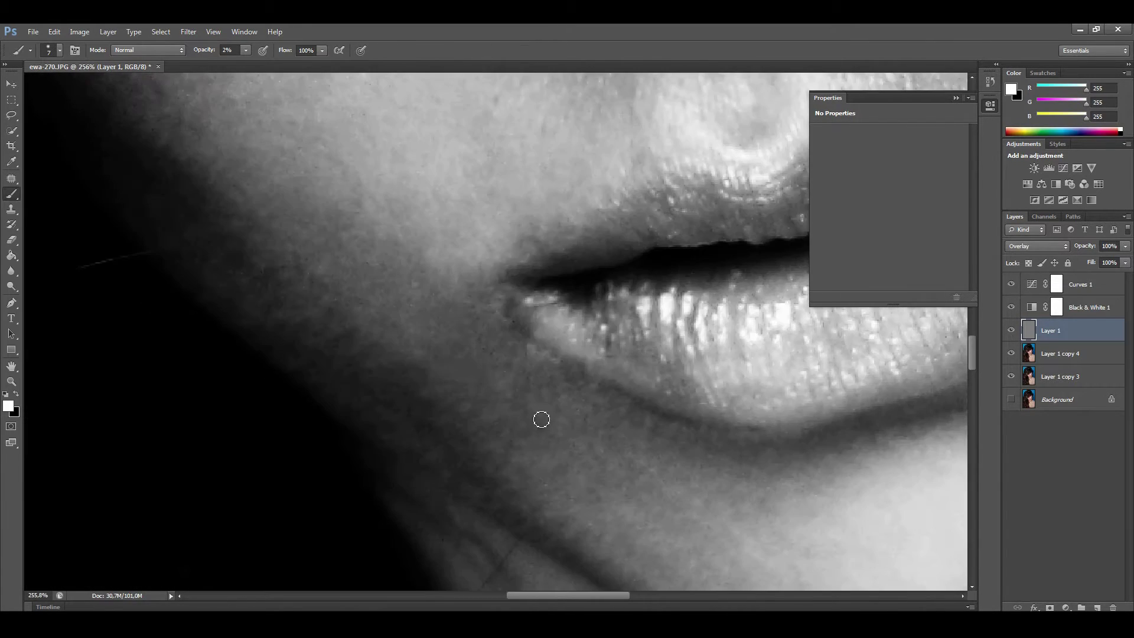
{"action": "key", "text": "bracketleft"}
{"action": "key", "text": "bracketleft"}
{"action": "key", "text": "bracketleft"}
{"action": "scroll", "coordinate": [540, 418], "scroll_direction": "up", "scroll_amount": 2}
{"action": "scroll", "coordinate": [441, 322], "scroll_direction": "down", "scroll_amount": 2}
{"action": "scroll", "coordinate": [483, 306], "scroll_direction": "up", "scroll_amount": 1}
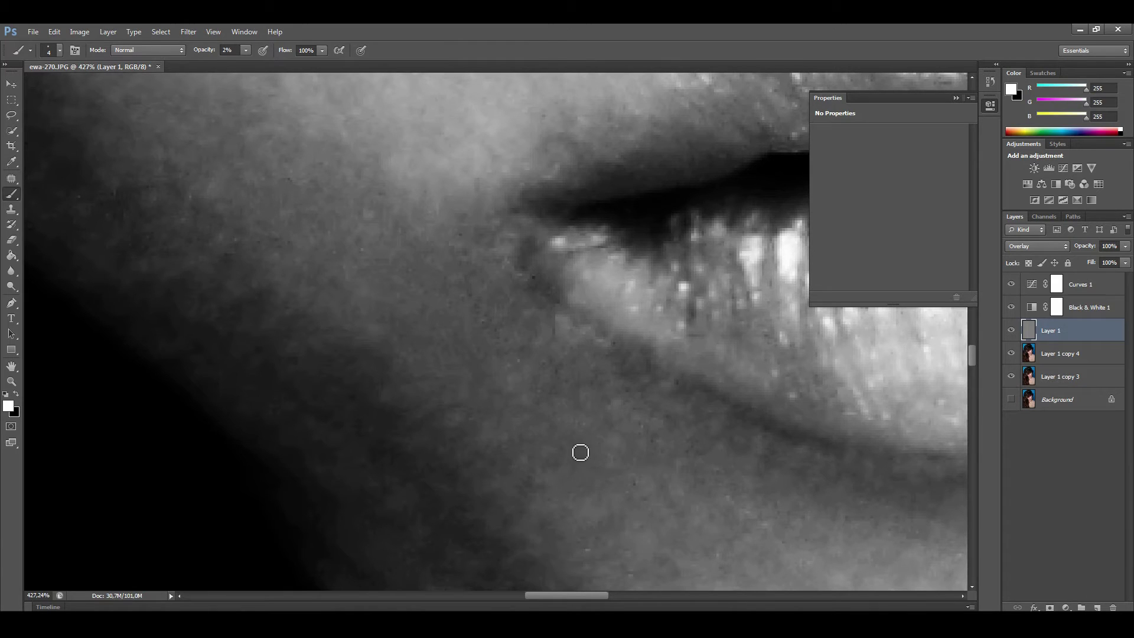
{"action": "scroll", "coordinate": [486, 424], "scroll_direction": "down", "scroll_amount": 3}
{"action": "scroll", "coordinate": [448, 286], "scroll_direction": "up", "scroll_amount": 2}
{"action": "key", "text": "bracketright"}
{"action": "key", "text": "bracketright"}
{"action": "key", "text": "bracketright"}
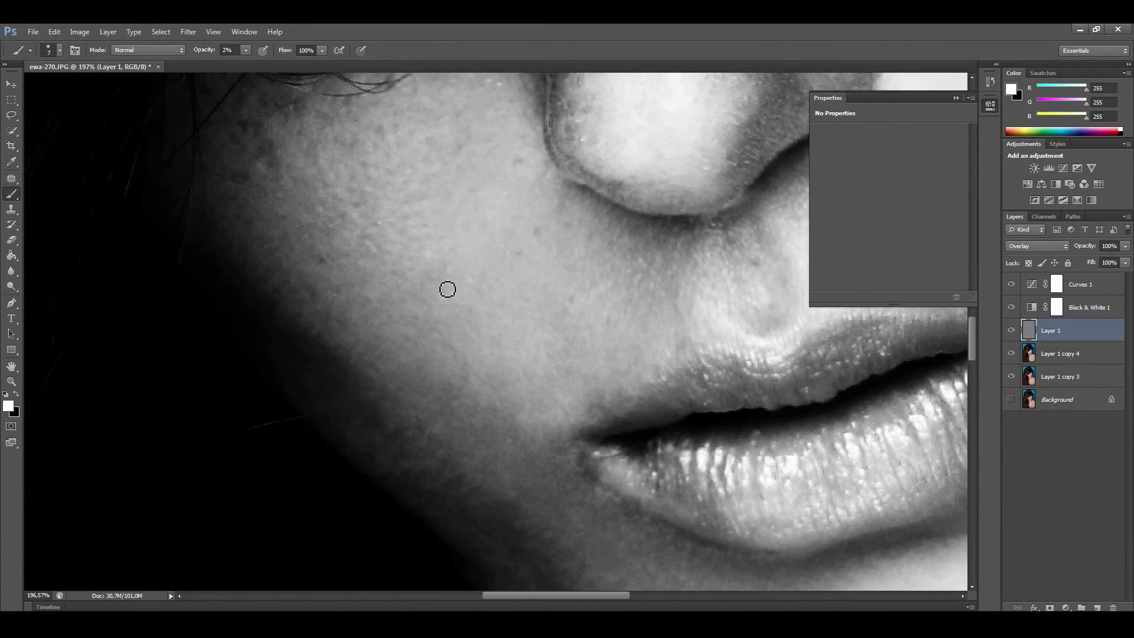
{"action": "scroll", "coordinate": [454, 351], "scroll_direction": "up", "scroll_amount": 1}
{"action": "scroll", "coordinate": [337, 219], "scroll_direction": "up", "scroll_amount": 2}
Alternate black and white strokes, then lighten the cheek beside the lip corner with a 30 brush at 1%.
{"action": "key", "text": "bracketleft"}
{"action": "key", "text": "bracketleft"}
{"action": "key", "text": "bracketleft"}
{"action": "key", "text": "x"}
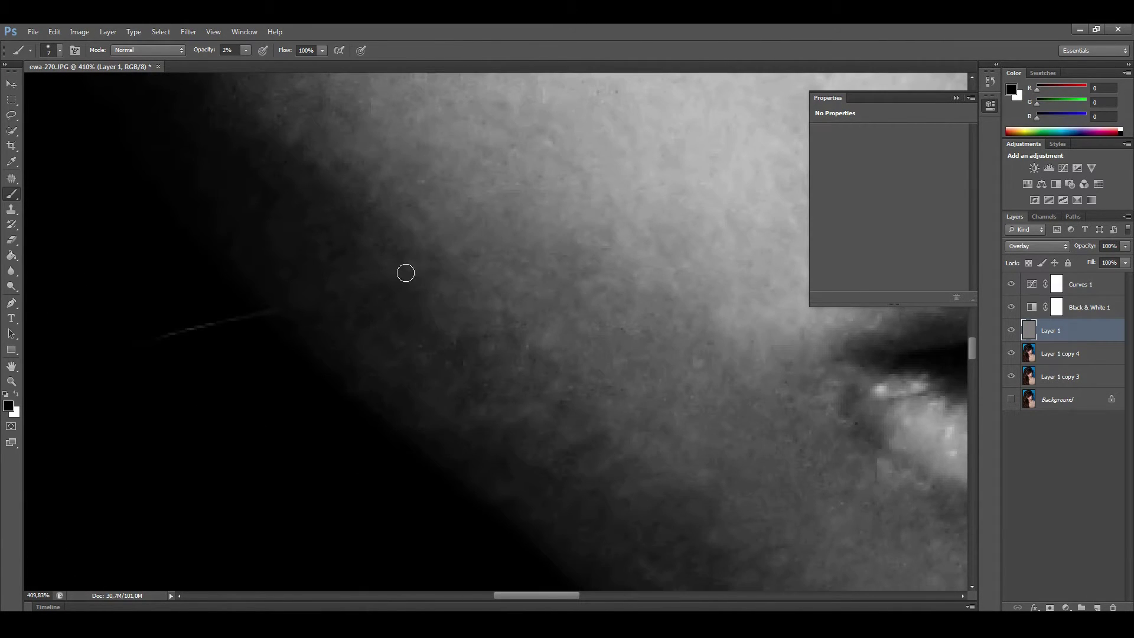
{"action": "scroll", "coordinate": [513, 455], "scroll_direction": "down", "scroll_amount": 1}
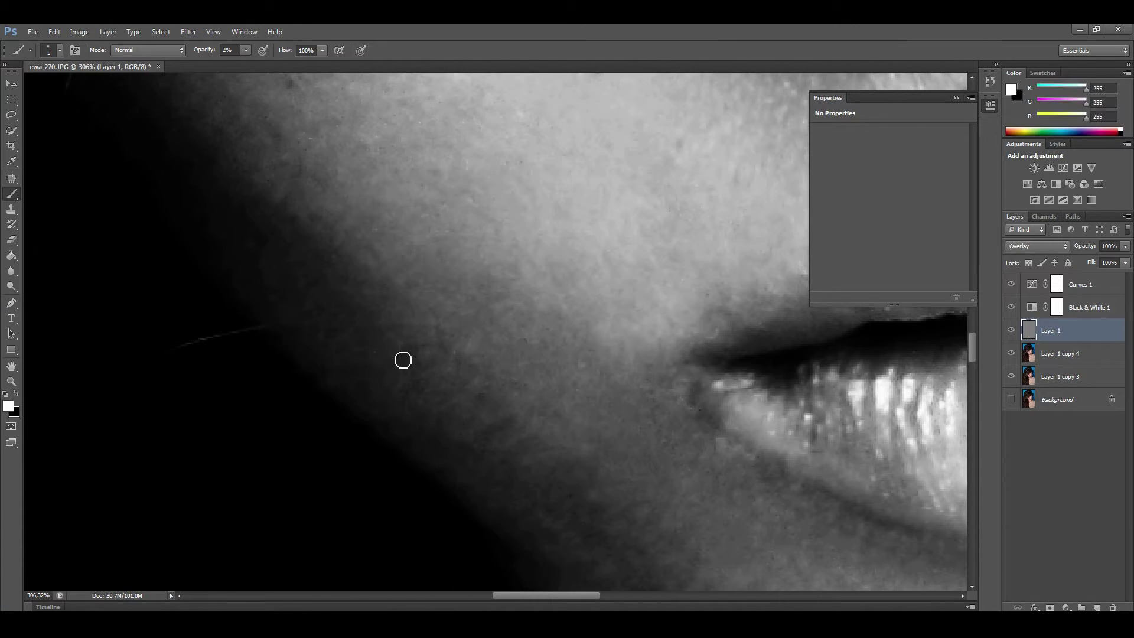
{"action": "scroll", "coordinate": [456, 372], "scroll_direction": "down", "scroll_amount": 1}
{"action": "scroll", "coordinate": [531, 331], "scroll_direction": "right", "scroll_amount": 3}
{"action": "scroll", "coordinate": [612, 294], "scroll_direction": "right", "scroll_amount": 3}
{"action": "key", "text": "x"}
{"action": "key", "text": "bracketright"}
{"action": "key", "text": "bracketright"}
{"action": "key", "text": "bracketright"}
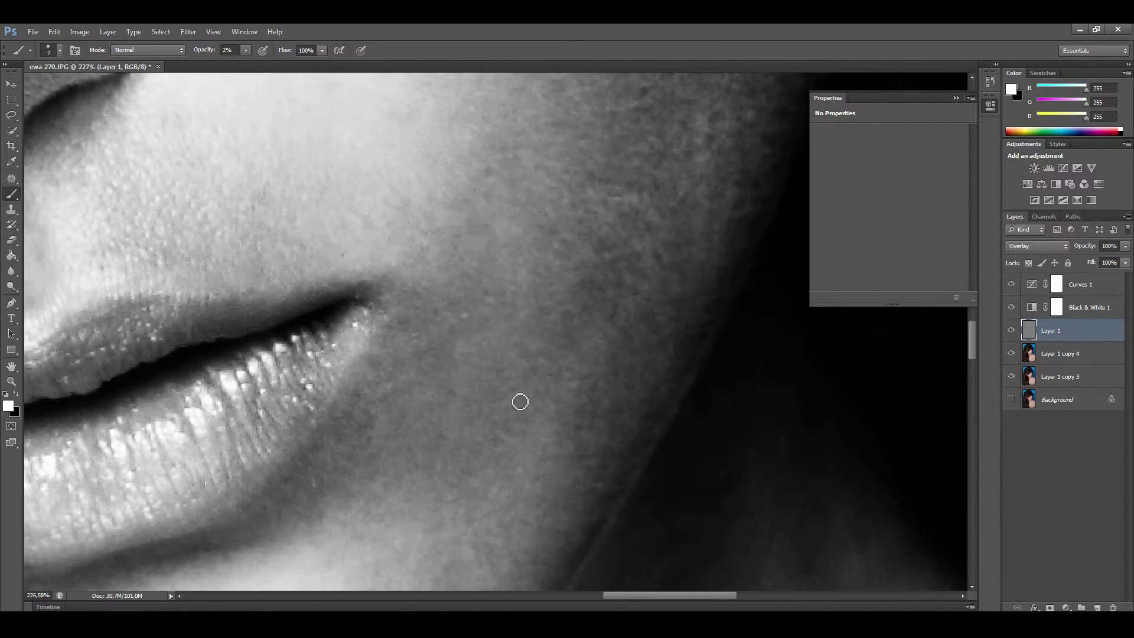
{"action": "scroll", "coordinate": [474, 439], "scroll_direction": "up", "scroll_amount": 2}
{"action": "scroll", "coordinate": [473, 438], "scroll_direction": "right", "scroll_amount": 2}
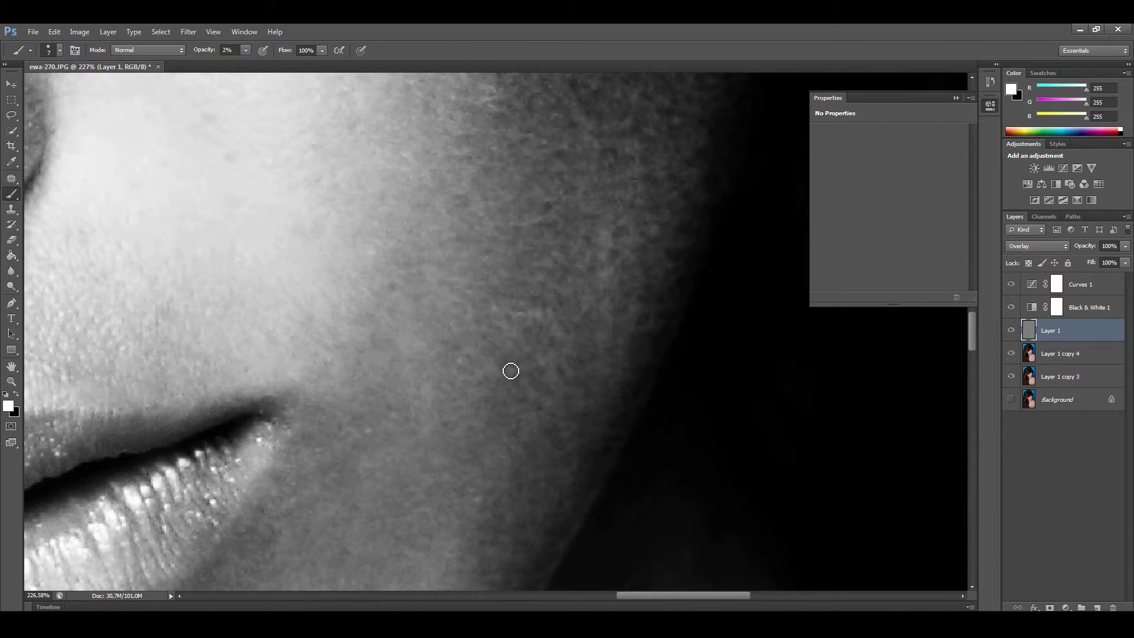
{"action": "scroll", "coordinate": [511, 370], "scroll_direction": "up", "scroll_amount": 1}
{"action": "scroll", "coordinate": [492, 352], "scroll_direction": "down", "scroll_amount": 3}
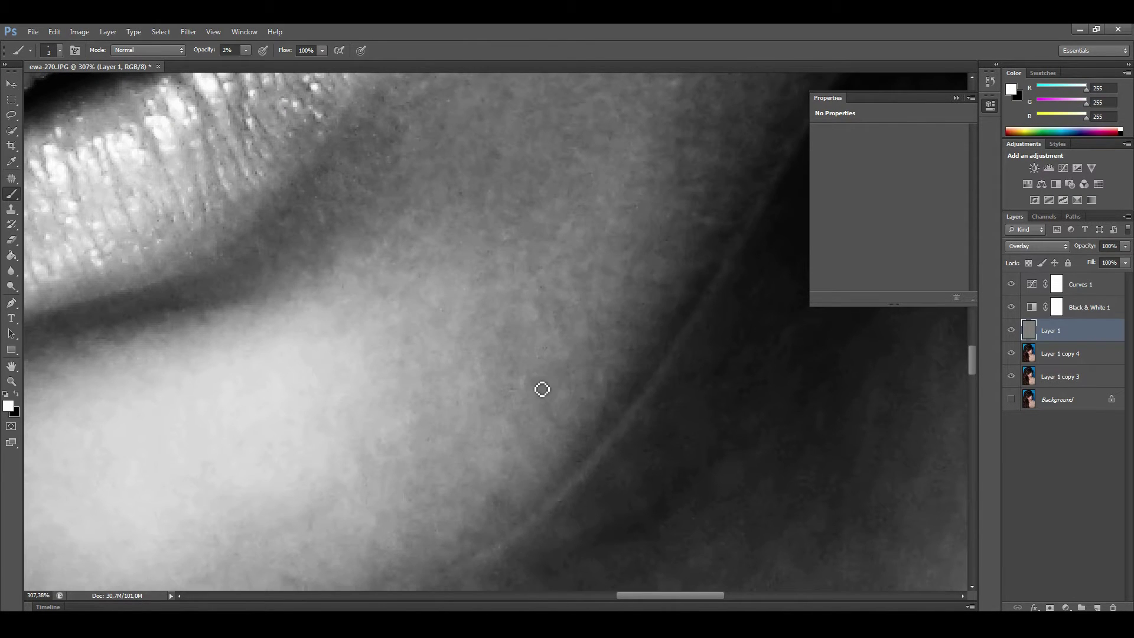
{"action": "scroll", "coordinate": [542, 389], "scroll_direction": "down", "scroll_amount": 2}
{"action": "scroll", "coordinate": [529, 342], "scroll_direction": "down", "scroll_amount": 3}
{"action": "scroll", "coordinate": [552, 342], "scroll_direction": "up", "scroll_amount": 3}
{"action": "key", "text": "x"}
{"action": "key", "text": "bracketright"}
{"action": "key", "text": "bracketright"}
{"action": "key", "text": "bracketright"}
{"action": "scroll", "coordinate": [529, 380], "scroll_direction": "down", "scroll_amount": 1}
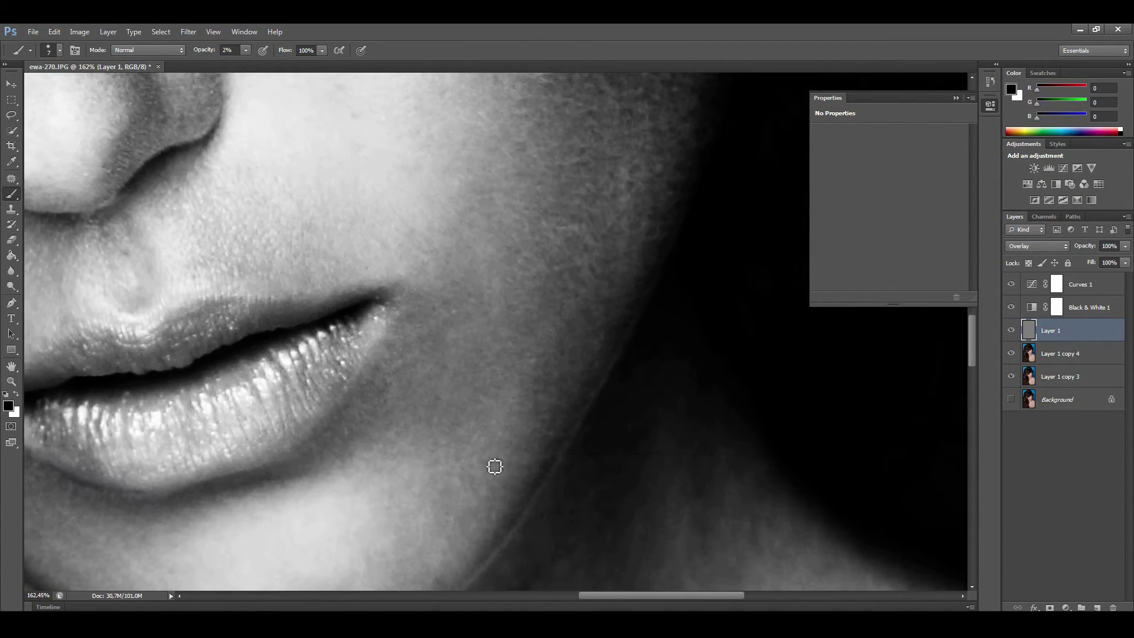
{"action": "scroll", "coordinate": [495, 467], "scroll_direction": "up", "scroll_amount": 2}
{"action": "key", "text": "x"}
{"action": "key", "text": "bracketright"}
{"action": "key", "text": "bracketright"}
{"action": "key", "text": "bracketright"}
{"action": "scroll", "coordinate": [423, 387], "scroll_direction": "down", "scroll_amount": 1}
{"action": "left_click_drag", "start_coordinate": [210, 52], "coordinate": [204, 52]}
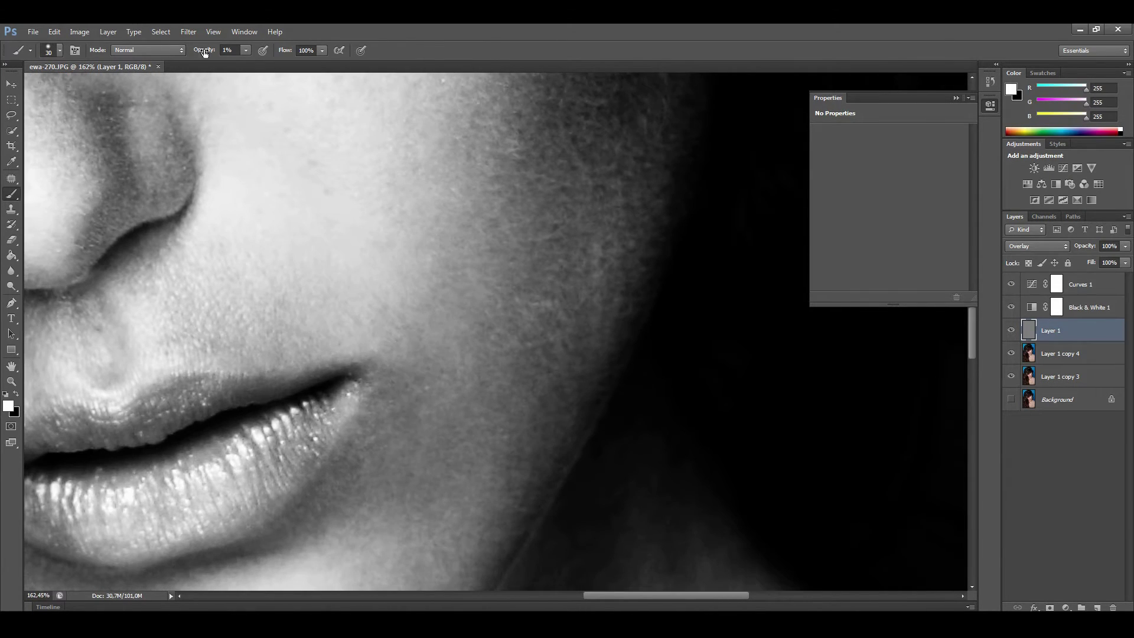
{"action": "scroll", "coordinate": [464, 381], "scroll_direction": "up", "scroll_amount": 1}
{"action": "scroll", "coordinate": [494, 504], "scroll_direction": "down", "scroll_amount": 1}
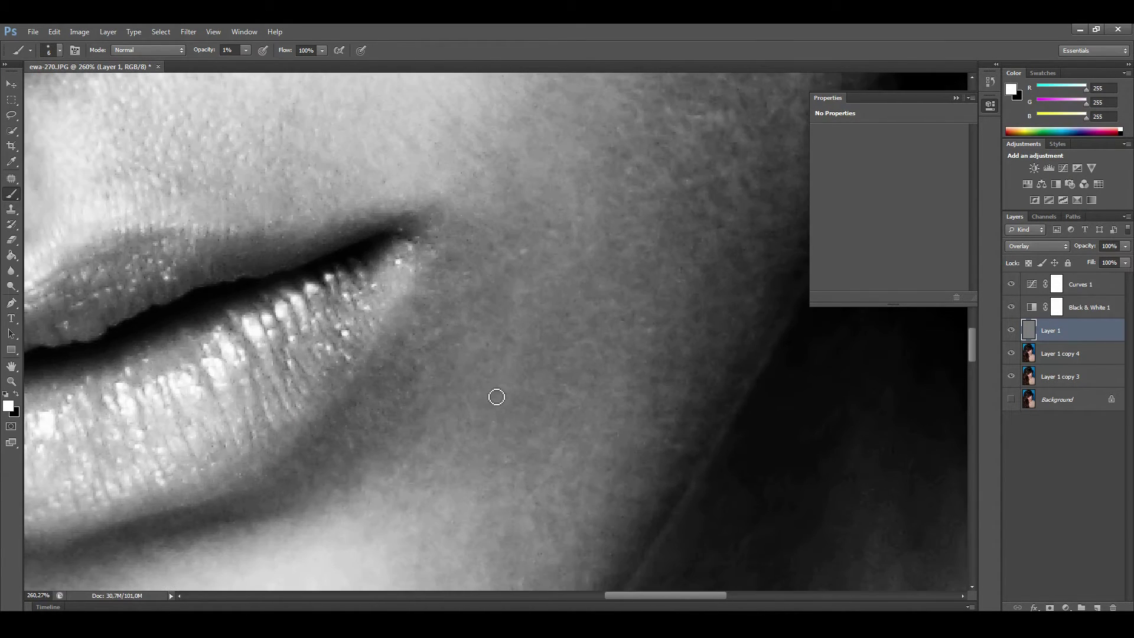
{"action": "left_click_drag", "start_coordinate": [496, 395], "coordinate": [602, 435]}
Burn and dodge the cheek and jaw at 6% then 4% opacity, checking the whole image.
{"action": "key", "text": "x"}
{"action": "scroll", "coordinate": [535, 312], "scroll_direction": "down", "scroll_amount": 5}
{"action": "scroll", "coordinate": [535, 312], "scroll_direction": "up", "scroll_amount": 1}
{"action": "key", "text": "x"}
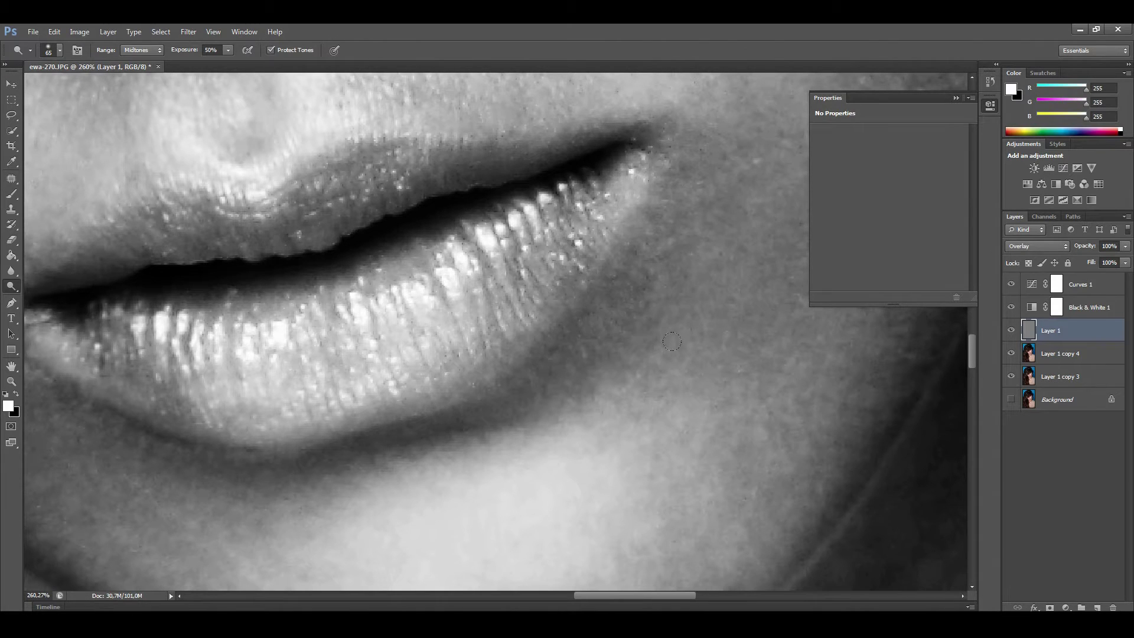
{"action": "scroll", "coordinate": [470, 434], "scroll_direction": "up", "scroll_amount": 5}
{"action": "key", "text": "bracketright"}
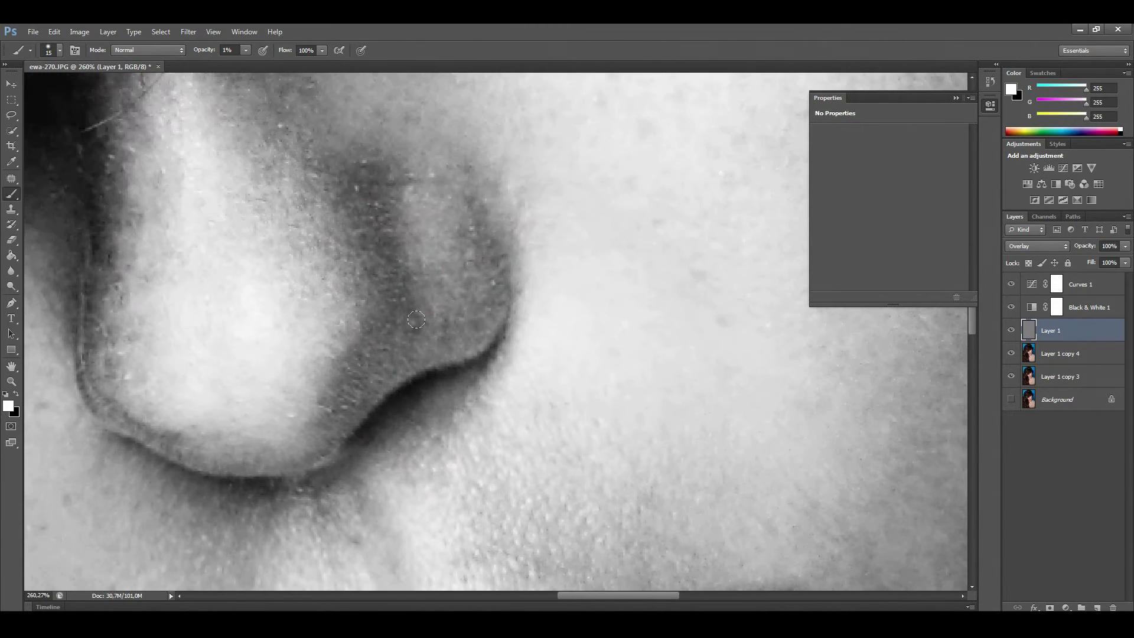
{"action": "key", "text": "x"}
{"action": "key", "text": "bracketleft"}
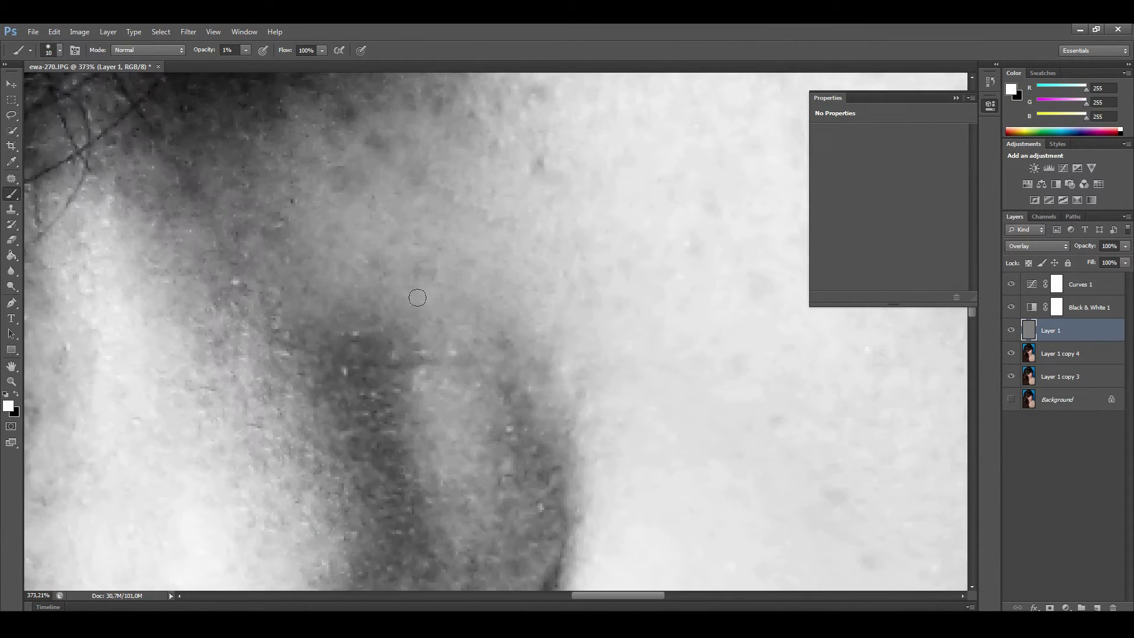
{"action": "scroll", "coordinate": [472, 266], "scroll_direction": "right", "scroll_amount": 5}
{"action": "key", "text": "0"}
{"action": "key", "text": "6"}
{"action": "scroll", "coordinate": [329, 353], "scroll_direction": "up", "scroll_amount": 1}
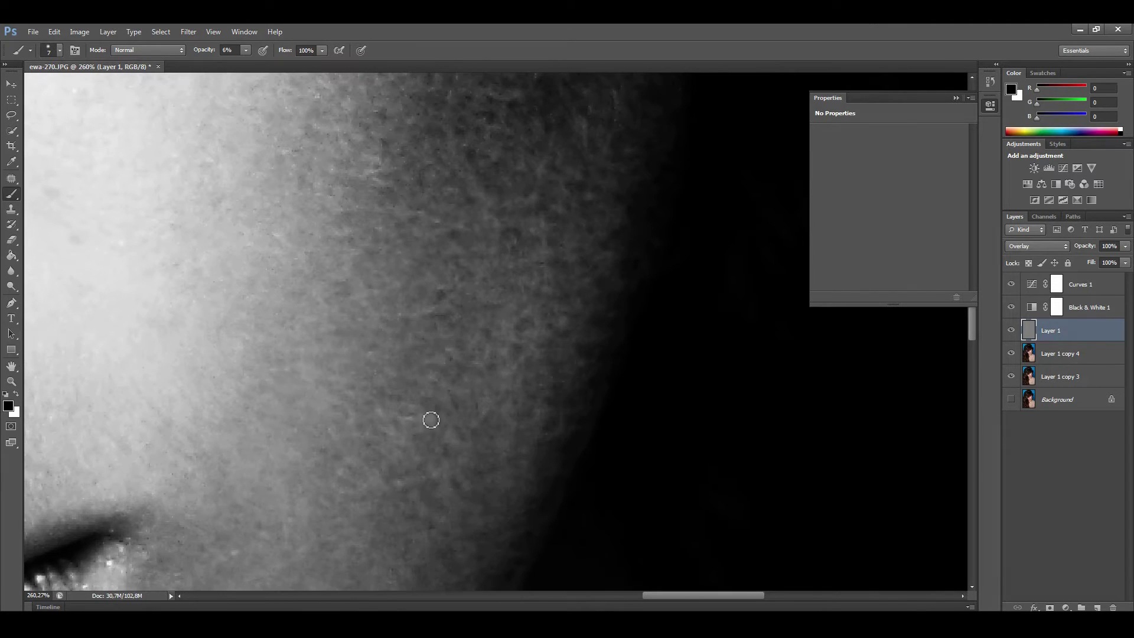
{"action": "scroll", "coordinate": [431, 420], "scroll_direction": "down", "scroll_amount": 1}
{"action": "key", "text": "ctrl+0"}
{"action": "scroll", "coordinate": [634, 346], "scroll_direction": "up", "scroll_amount": 5}
{"action": "key", "text": "bracketleft"}
{"action": "key", "text": "bracketleft"}
{"action": "key", "text": "bracketleft"}
{"action": "key", "text": "0"}
{"action": "key", "text": "4"}
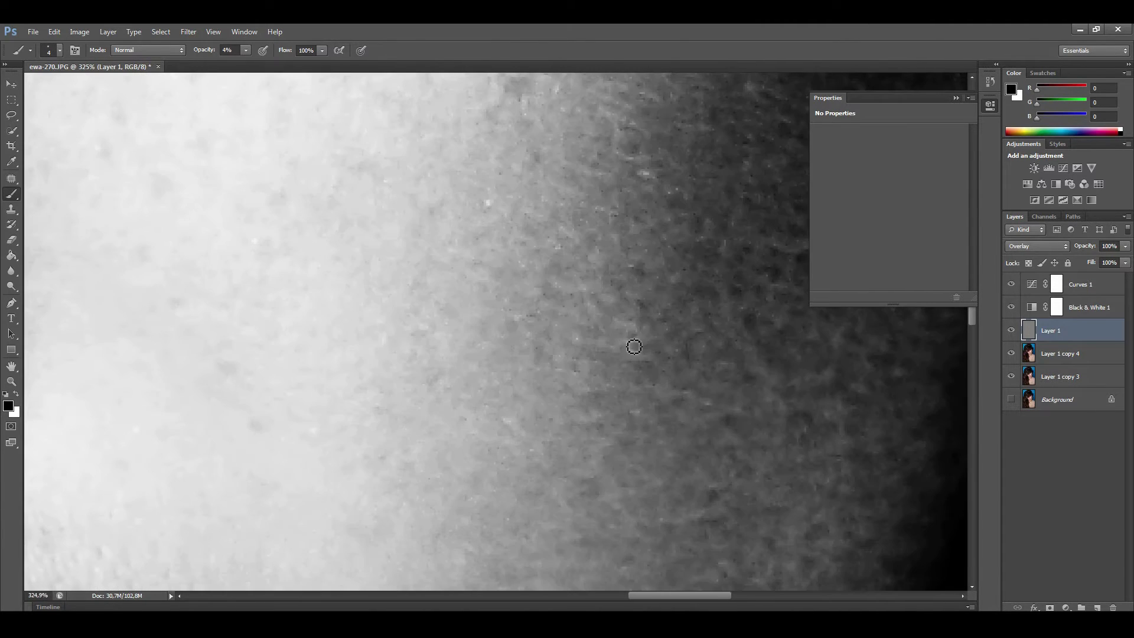
{"action": "scroll", "coordinate": [642, 253], "scroll_direction": "up", "scroll_amount": 3}
{"action": "key", "text": "x"}
{"action": "scroll", "coordinate": [558, 294], "scroll_direction": "down", "scroll_amount": 3}
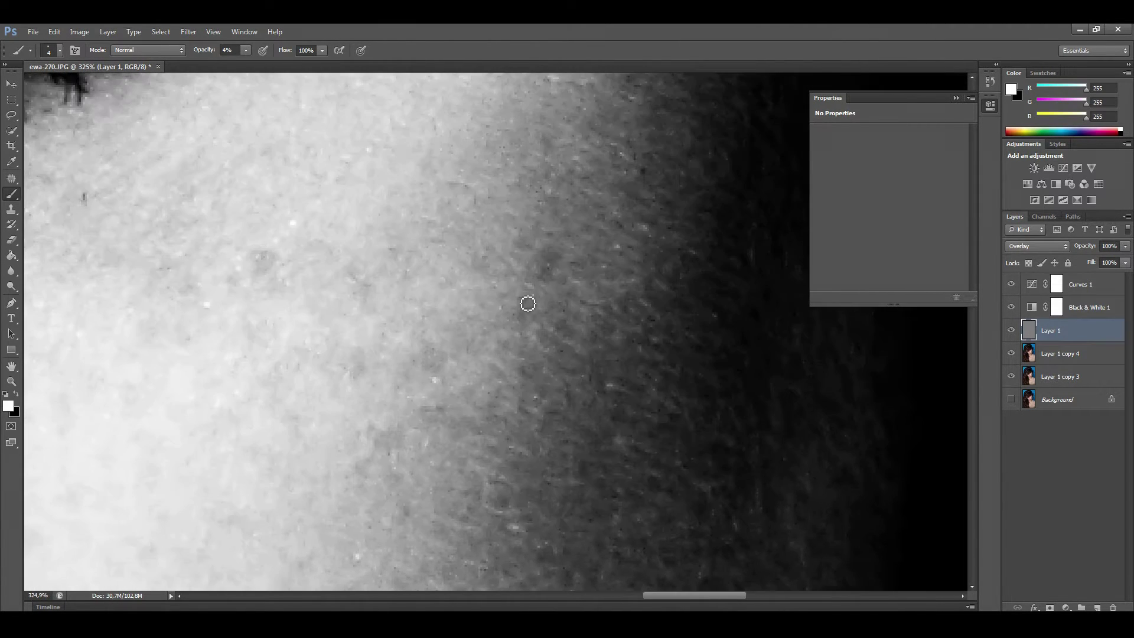
{"action": "scroll", "coordinate": [527, 301], "scroll_direction": "down", "scroll_amount": 8}
{"action": "key", "text": "x"}
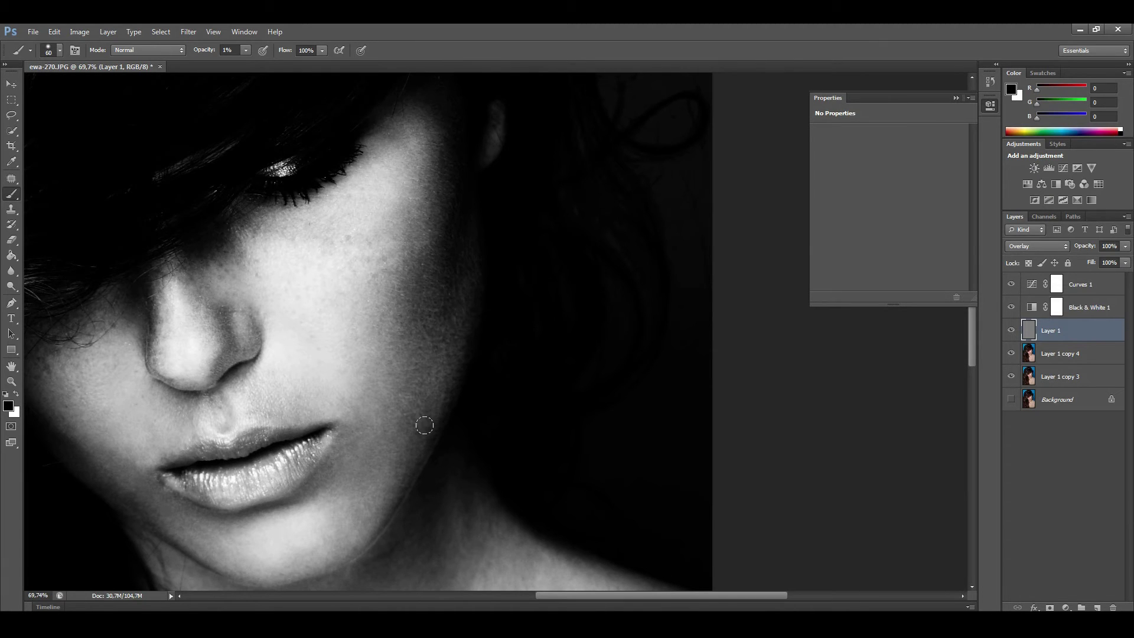
{"action": "key", "text": "x"}
{"action": "scroll", "coordinate": [405, 435], "scroll_direction": "down", "scroll_amount": 5}
{"action": "scroll", "coordinate": [641, 336], "scroll_direction": "up", "scroll_amount": 5}
Toggle Layer 1's visibility to compare the retouch, then switch to white for lightening.
{"action": "key", "text": "x"}
{"action": "scroll", "coordinate": [640, 337], "scroll_direction": "down", "scroll_amount": 2}
{"action": "left_click", "coordinate": [1010, 330]}
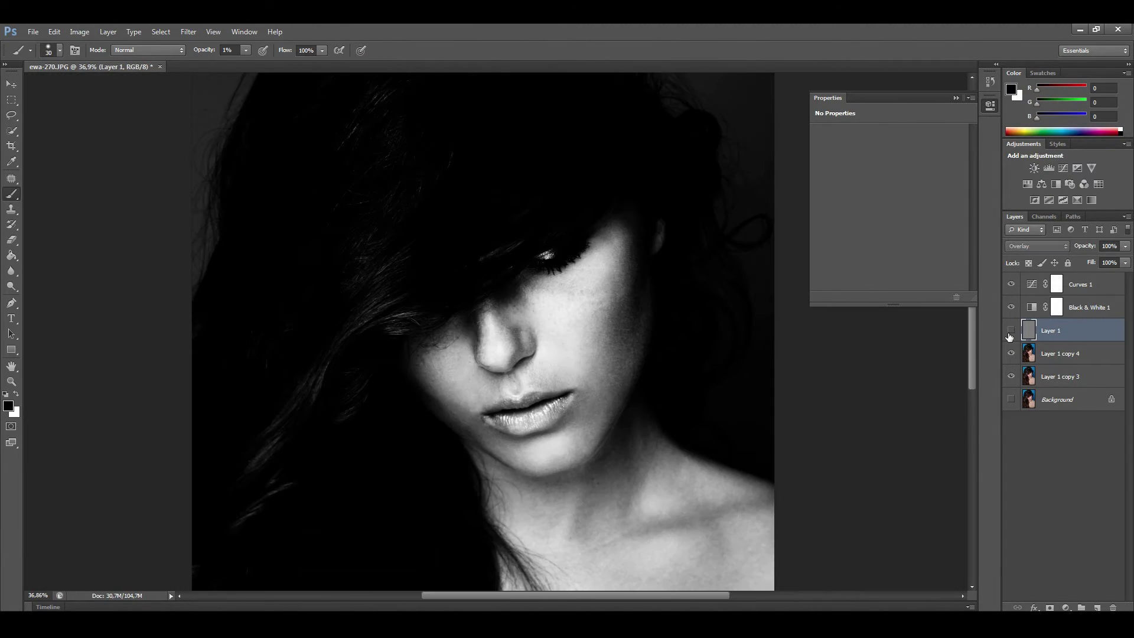
{"action": "scroll", "coordinate": [531, 322], "scroll_direction": "up", "scroll_amount": 5}
{"action": "scroll", "coordinate": [602, 342], "scroll_direction": "up", "scroll_amount": 3}
{"action": "scroll", "coordinate": [602, 341], "scroll_direction": "down", "scroll_amount": 7}
{"action": "scroll", "coordinate": [587, 417], "scroll_direction": "up", "scroll_amount": 3}
{"action": "key", "text": "x"}
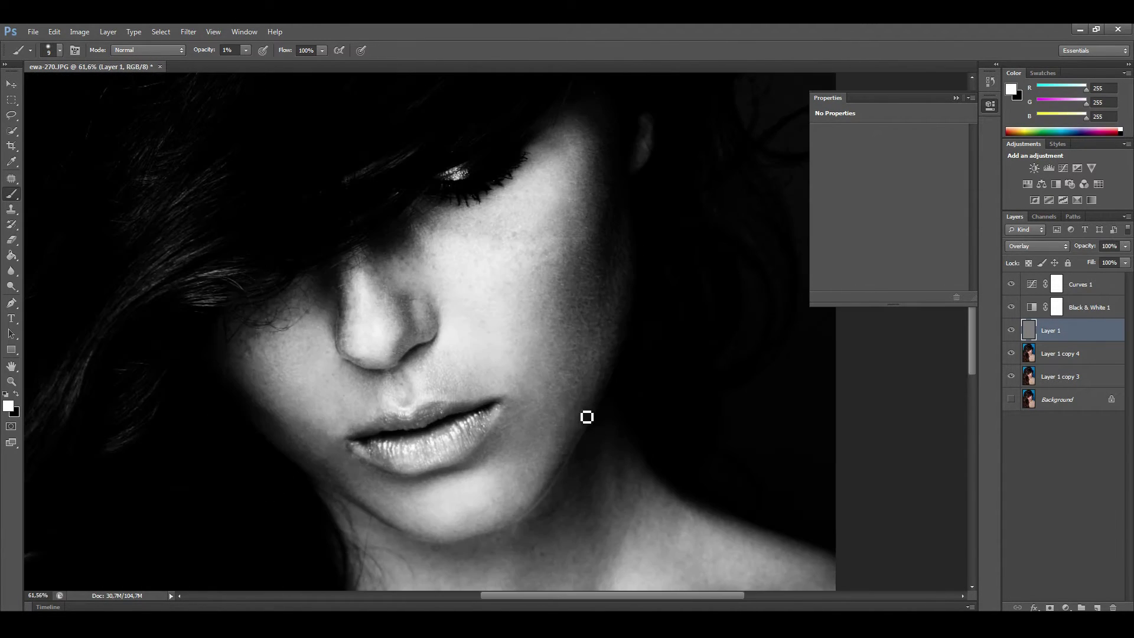
{"action": "scroll", "coordinate": [563, 437], "scroll_direction": "down", "scroll_amount": 1}
{"action": "scroll", "coordinate": [325, 408], "scroll_direction": "up", "scroll_amount": 6}
With a smaller brush, paint faint strokes across the upper lip and nostril edge.
{"action": "key", "text": "bracketleft"}
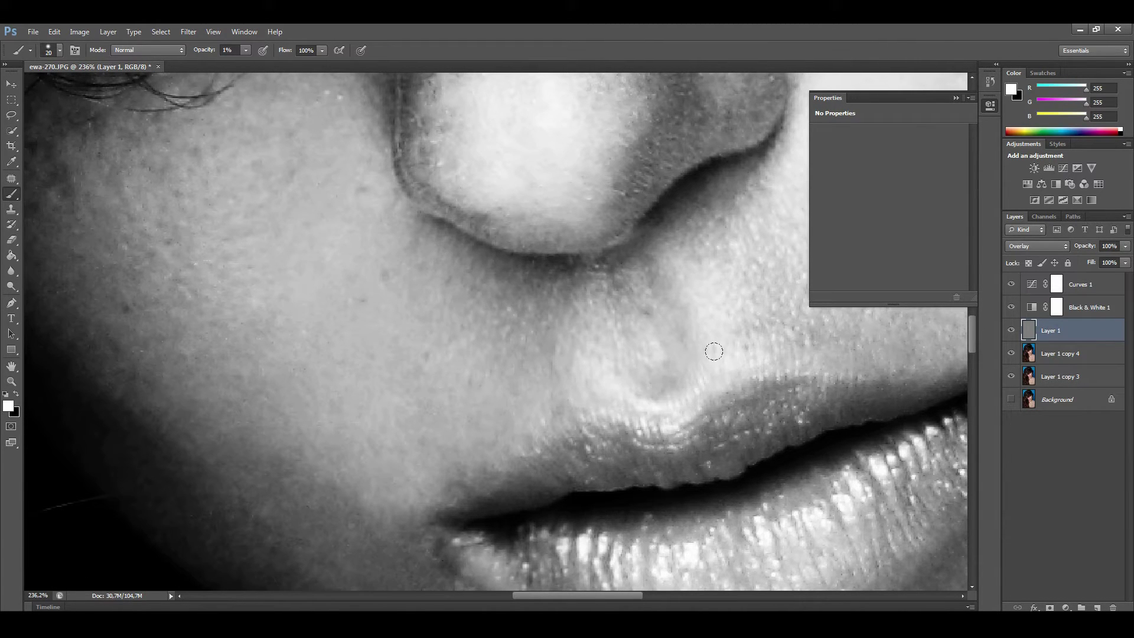
{"action": "key", "text": "bracketleft"}
{"action": "key", "text": "bracketleft"}
{"action": "key", "text": "bracketleft"}
{"action": "scroll", "coordinate": [632, 333], "scroll_direction": "up", "scroll_amount": 2}
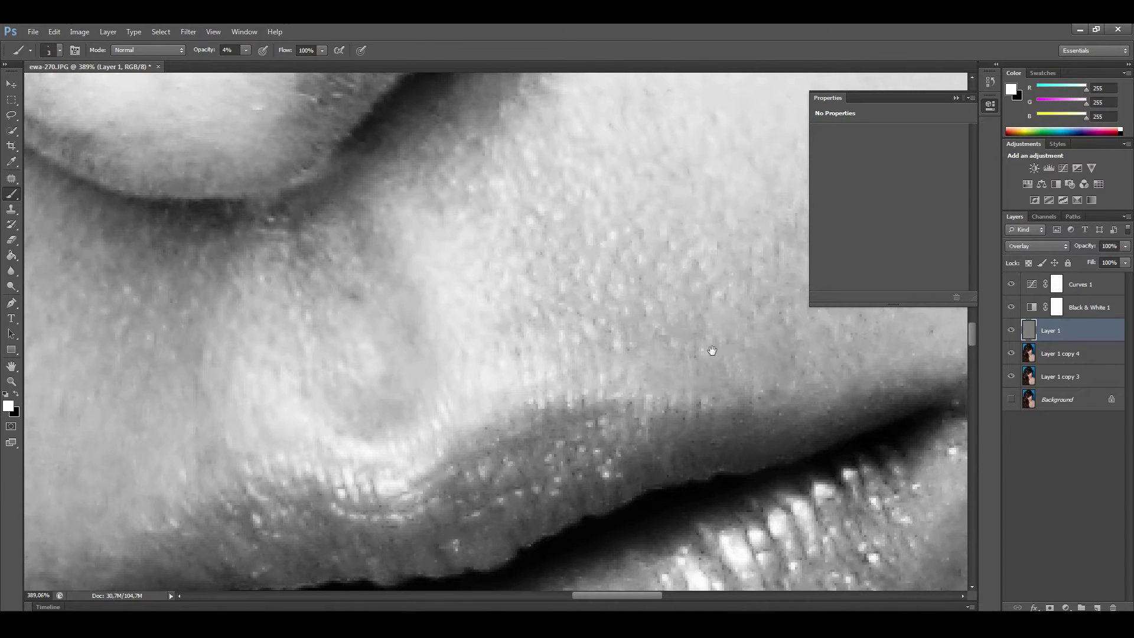
{"action": "left_click_drag", "start_coordinate": [712, 350], "coordinate": [567, 362]}
{"action": "mouse_move", "coordinate": [641, 324]}
{"action": "left_mouse_down"}
{"action": "mouse_move", "coordinate": [731, 347]}
{"action": "mouse_move", "coordinate": [618, 373]}
{"action": "left_mouse_up"}
{"action": "scroll", "coordinate": [613, 278], "scroll_direction": "down", "scroll_amount": 2}
{"action": "scroll", "coordinate": [552, 336], "scroll_direction": "down", "scroll_amount": 5}
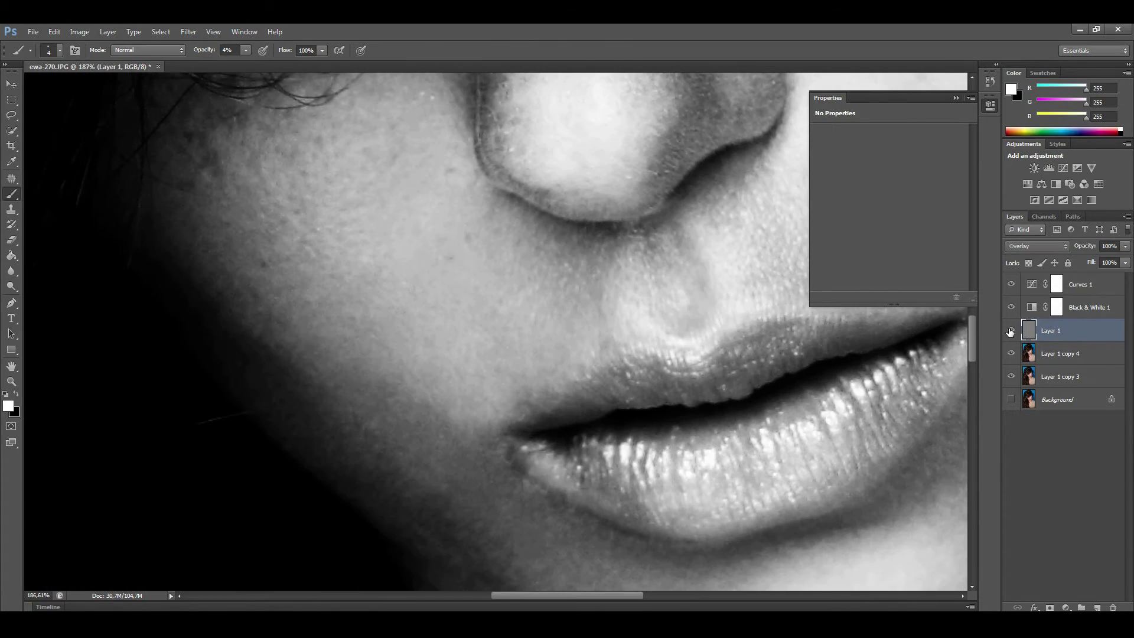
{"action": "scroll", "coordinate": [397, 292], "scroll_direction": "up", "scroll_amount": 7}
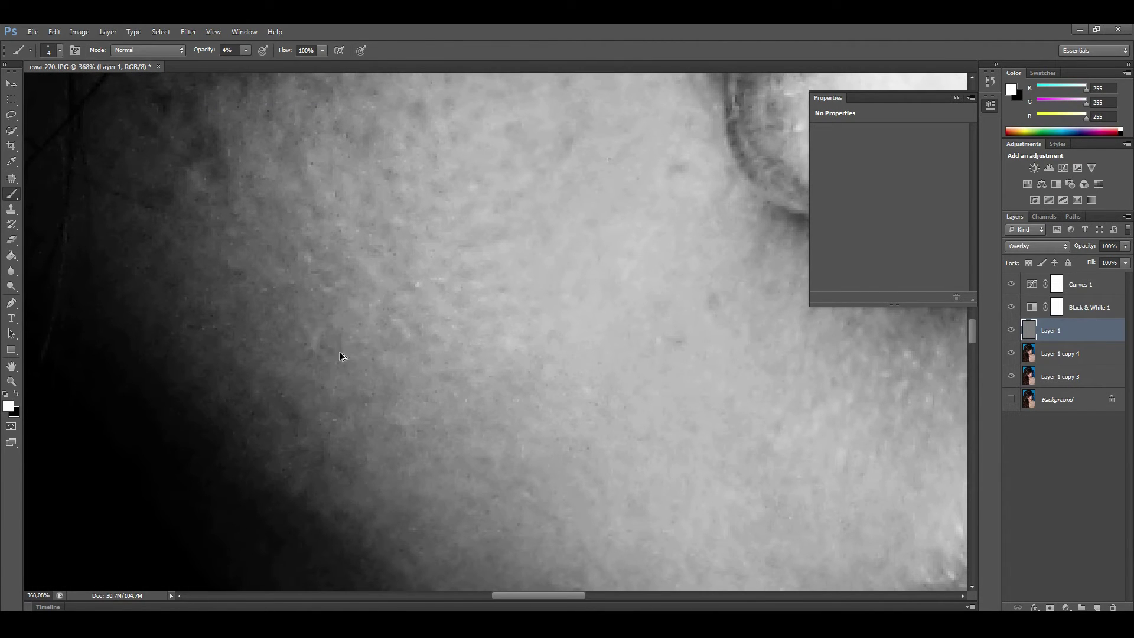
{"action": "scroll", "coordinate": [585, 293], "scroll_direction": "up", "scroll_amount": 1}
{"action": "scroll", "coordinate": [620, 251], "scroll_direction": "up", "scroll_amount": 1}
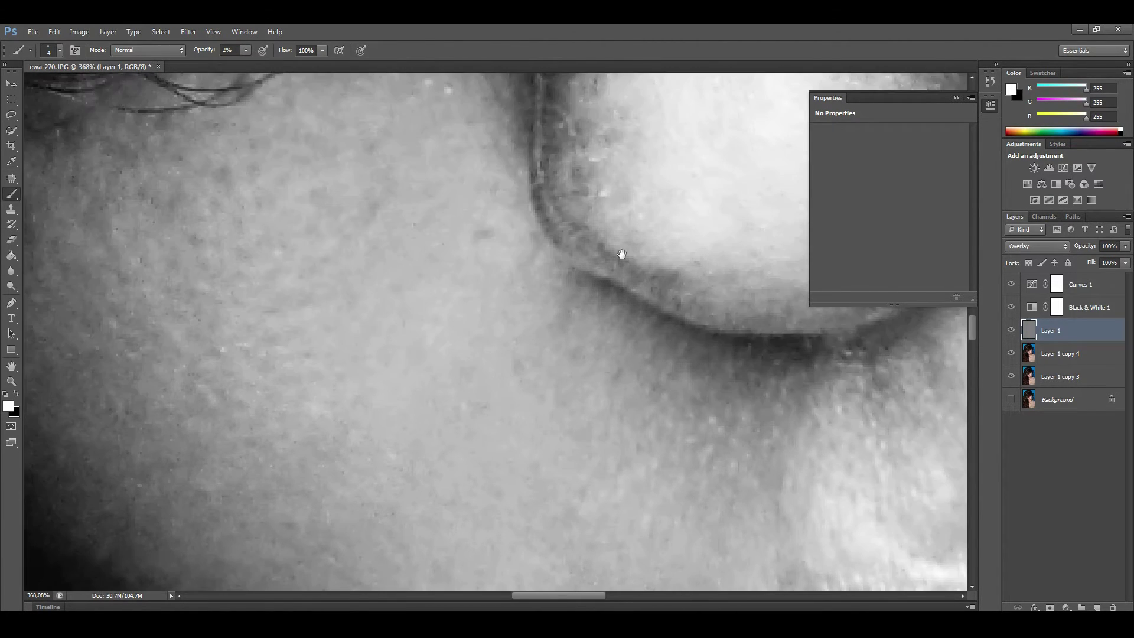
{"action": "scroll", "coordinate": [616, 260], "scroll_direction": "up", "scroll_amount": 1}
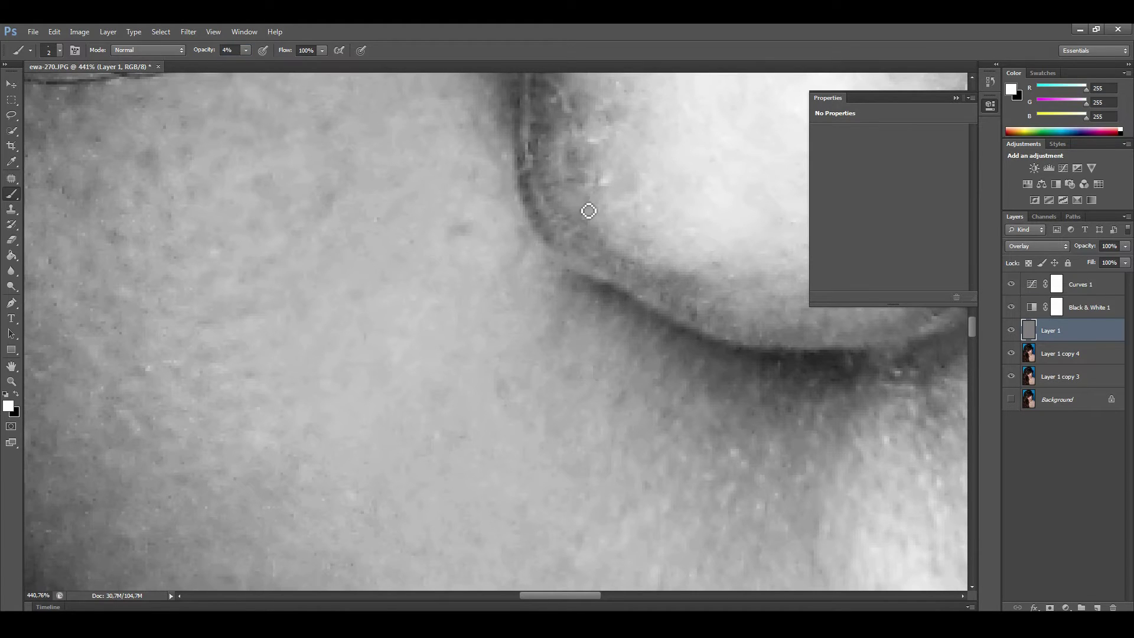
{"action": "scroll", "coordinate": [589, 211], "scroll_direction": "up", "scroll_amount": 2}
{"action": "scroll", "coordinate": [577, 337], "scroll_direction": "up", "scroll_amount": 2}
{"action": "scroll", "coordinate": [578, 336], "scroll_direction": "up", "scroll_amount": 2}
{"action": "scroll", "coordinate": [573, 344], "scroll_direction": "up", "scroll_amount": 1}
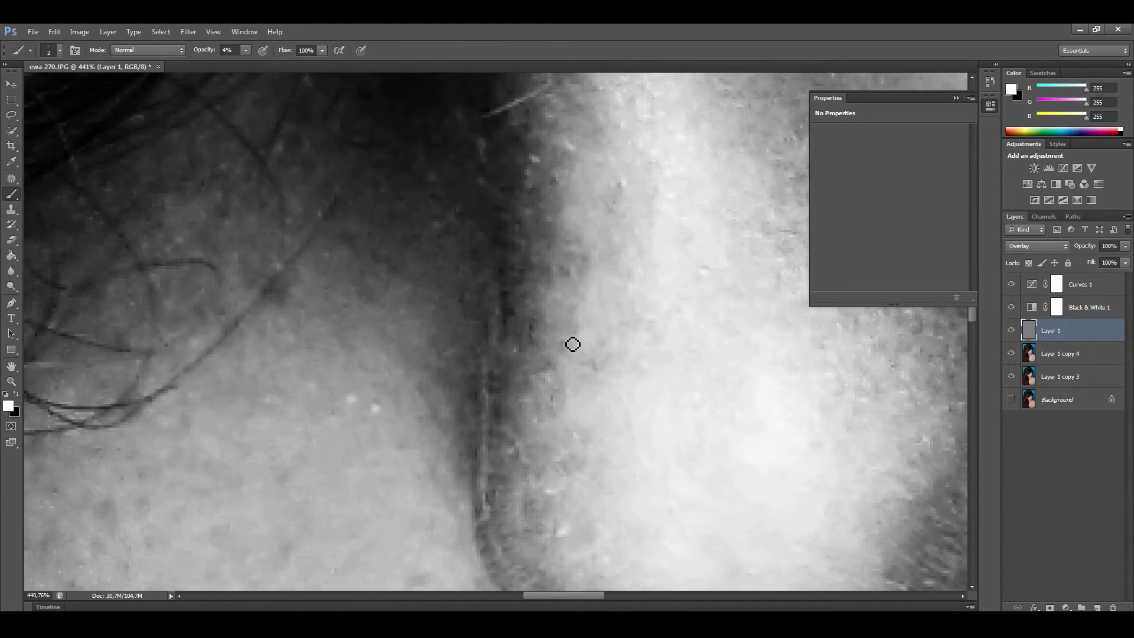
Dodge the nose with a larger soft brush on the grey Overlay layer.
{"action": "scroll", "coordinate": [618, 286], "scroll_direction": "down", "scroll_amount": 5}
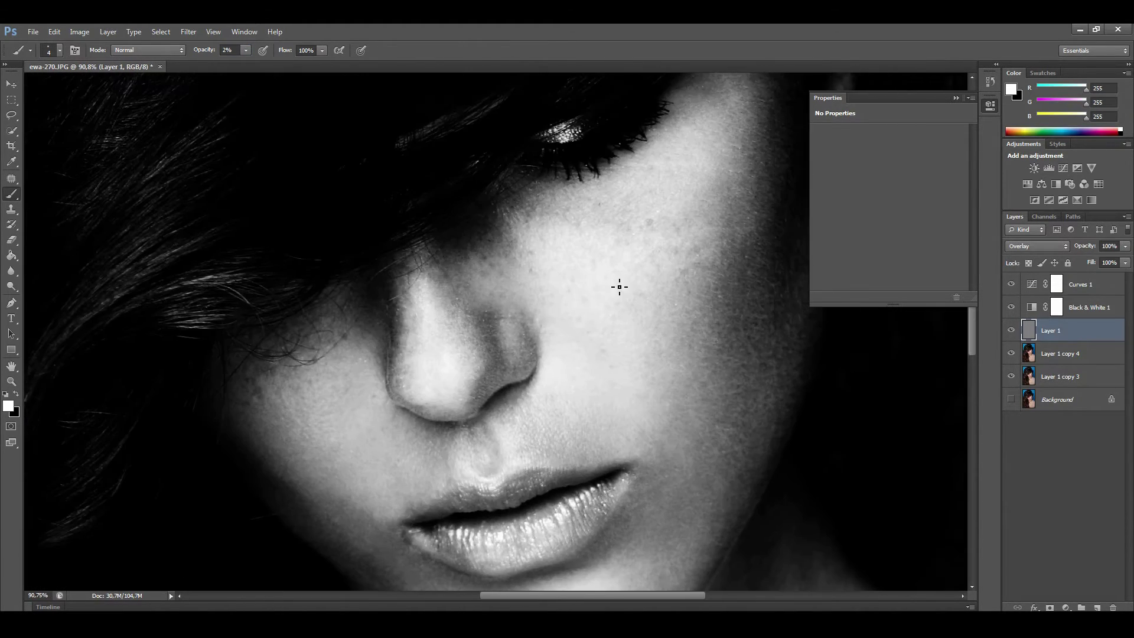
{"action": "scroll", "coordinate": [392, 377], "scroll_direction": "up", "scroll_amount": 2}
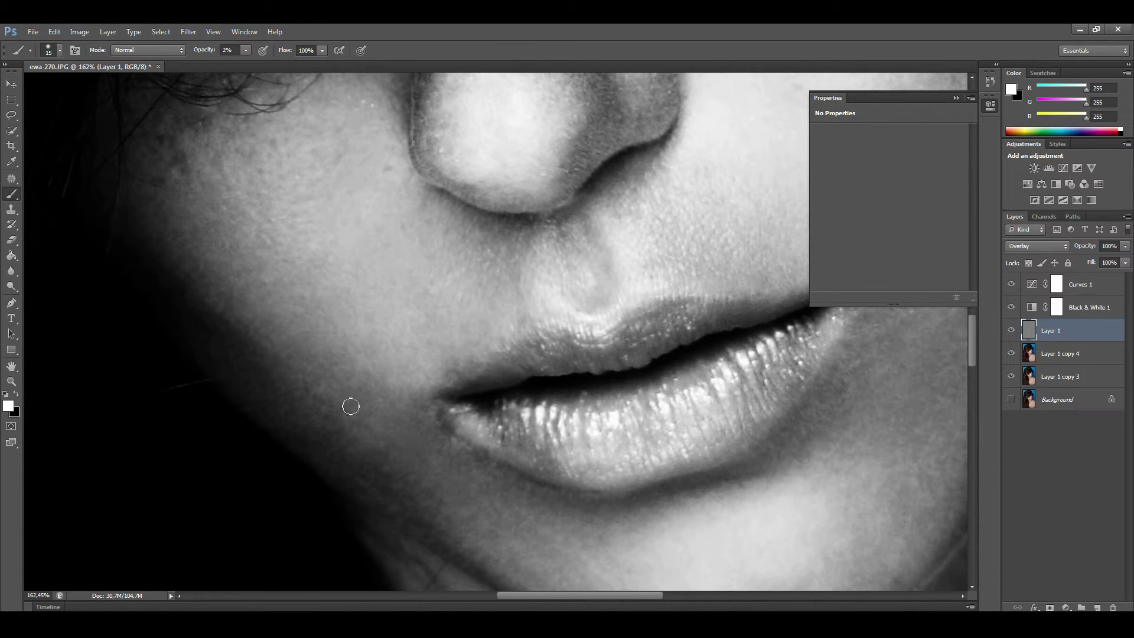
{"action": "scroll", "coordinate": [431, 445], "scroll_direction": "up", "scroll_amount": 1}
{"action": "key", "text": "bracketleft"}
{"action": "key", "text": "bracketleft"}
{"action": "key", "text": "bracketleft"}
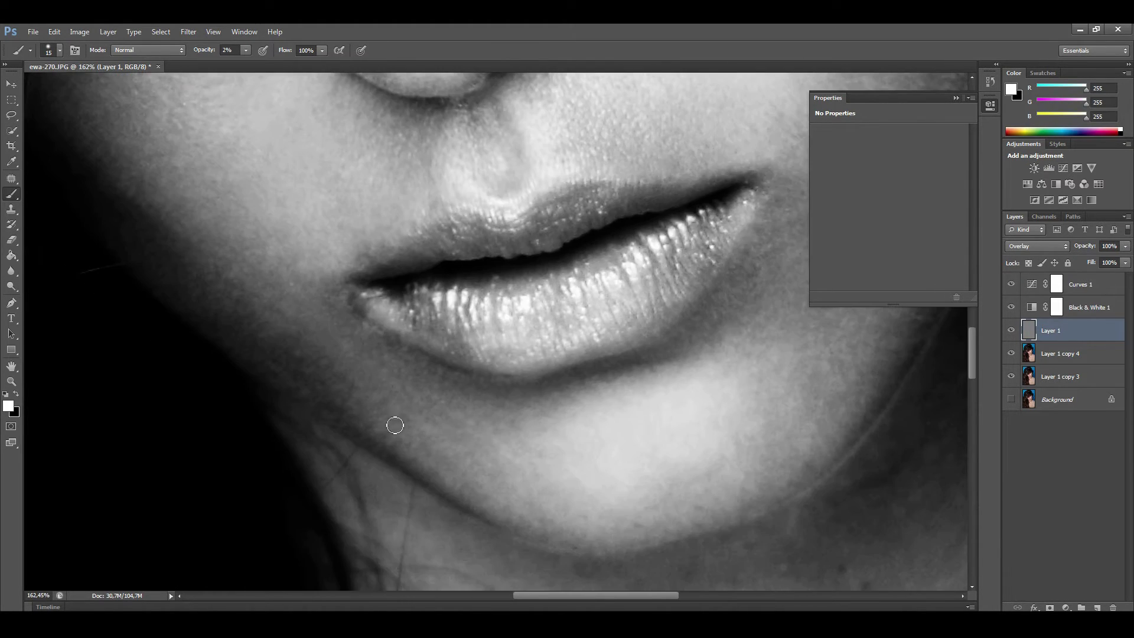
{"action": "scroll", "coordinate": [395, 425], "scroll_direction": "up", "scroll_amount": 1}
{"action": "scroll", "coordinate": [372, 386], "scroll_direction": "up", "scroll_amount": 1}
{"action": "scroll", "coordinate": [290, 383], "scroll_direction": "up", "scroll_amount": 2}
{"action": "scroll", "coordinate": [354, 342], "scroll_direction": "up", "scroll_amount": 1}
{"action": "key", "text": "bracketright"}
{"action": "key", "text": "bracketright"}
{"action": "key", "text": "bracketright"}
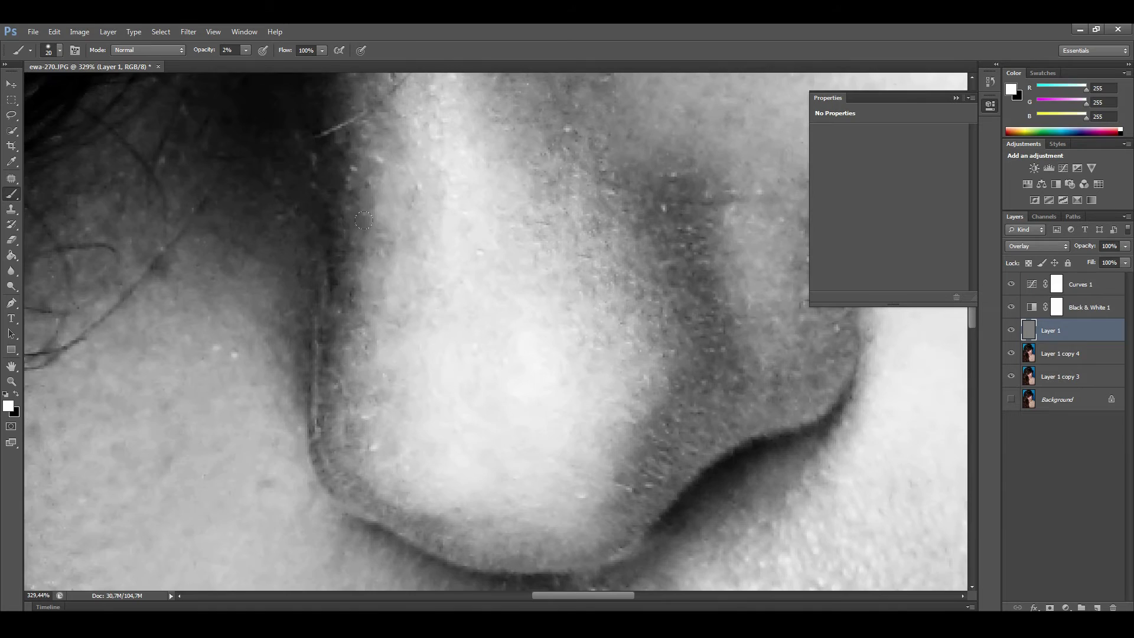
{"action": "scroll", "coordinate": [472, 307], "scroll_direction": "up", "scroll_amount": 1}
{"action": "scroll", "coordinate": [519, 287], "scroll_direction": "up", "scroll_amount": 1}
{"action": "scroll", "coordinate": [356, 341], "scroll_direction": "down", "scroll_amount": 2}
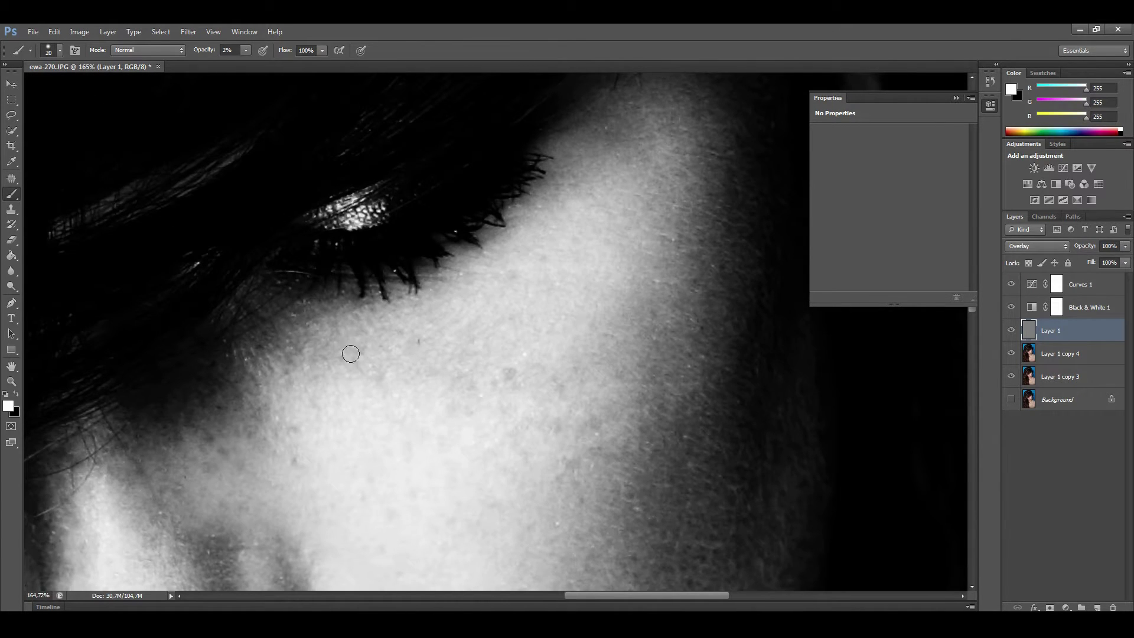
{"action": "scroll", "coordinate": [277, 355], "scroll_direction": "up", "scroll_amount": 3}
Lighten the under-eye area with a smaller, finer brush.
{"action": "key", "text": "bracketleft"}
{"action": "key", "text": "bracketleft"}
{"action": "key", "text": "bracketleft"}
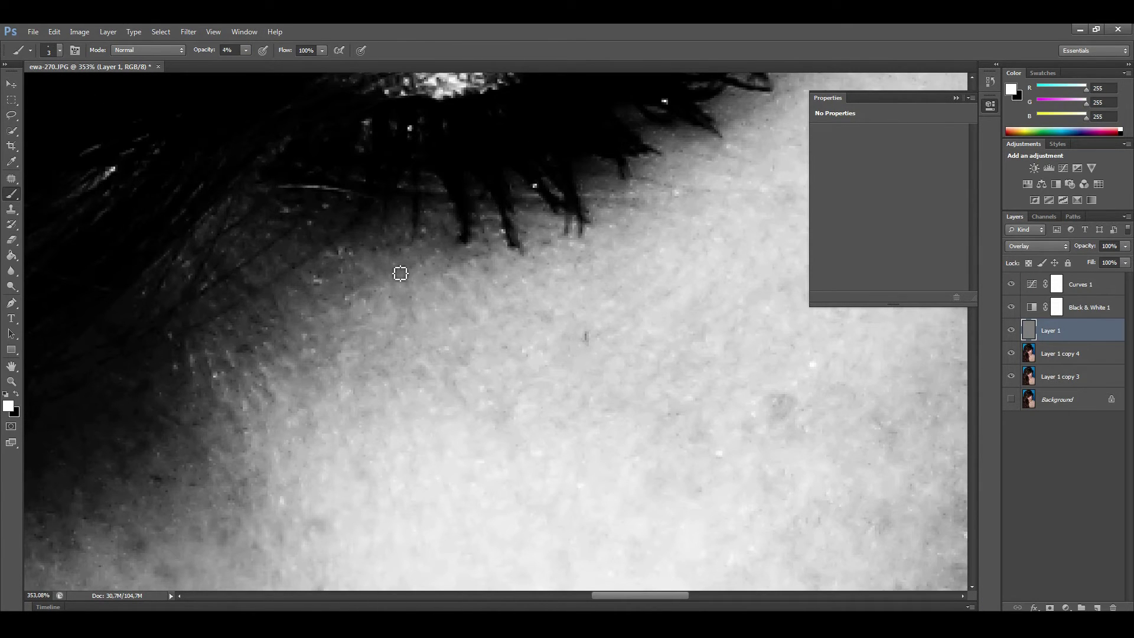
{"action": "scroll", "coordinate": [537, 269], "scroll_direction": "up", "scroll_amount": 1}
{"action": "scroll", "coordinate": [631, 250], "scroll_direction": "down", "scroll_amount": 1}
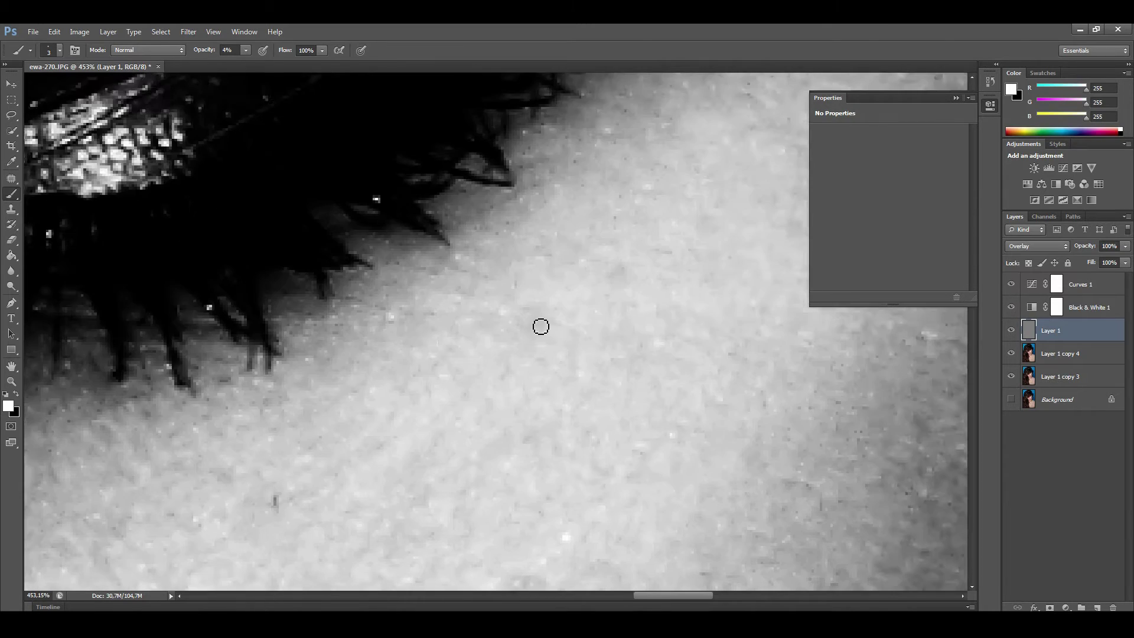
{"action": "scroll", "coordinate": [539, 324], "scroll_direction": "down", "scroll_amount": 1}
{"action": "scroll", "coordinate": [516, 296], "scroll_direction": "down", "scroll_amount": 2}
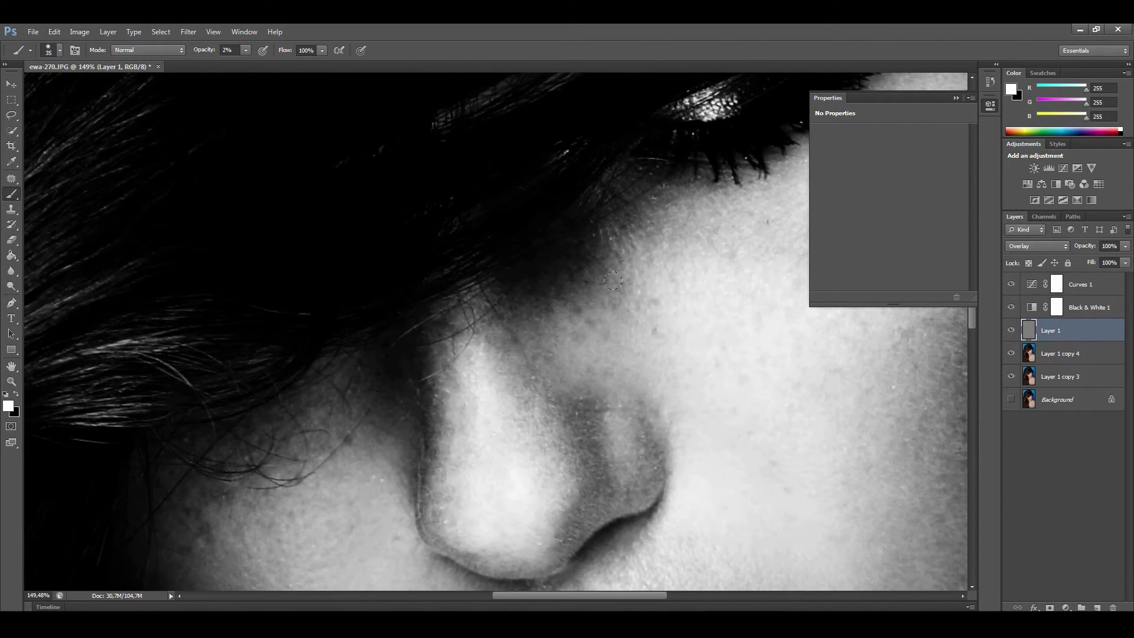
{"action": "scroll", "coordinate": [610, 324], "scroll_direction": "up", "scroll_amount": 2}
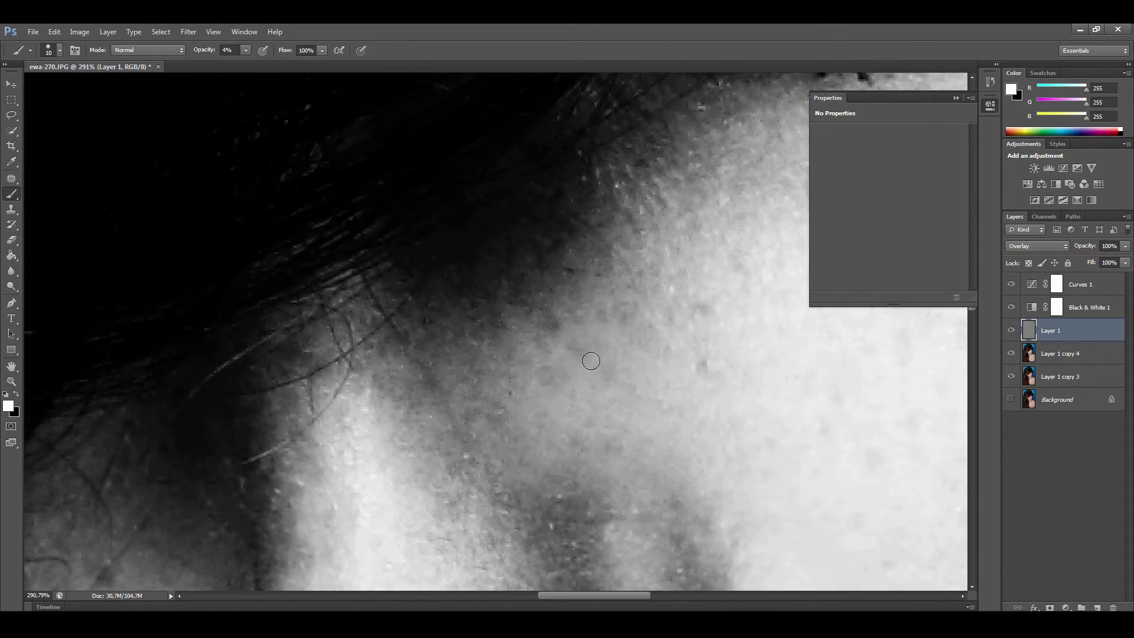
{"action": "scroll", "coordinate": [546, 355], "scroll_direction": "up", "scroll_amount": 3}
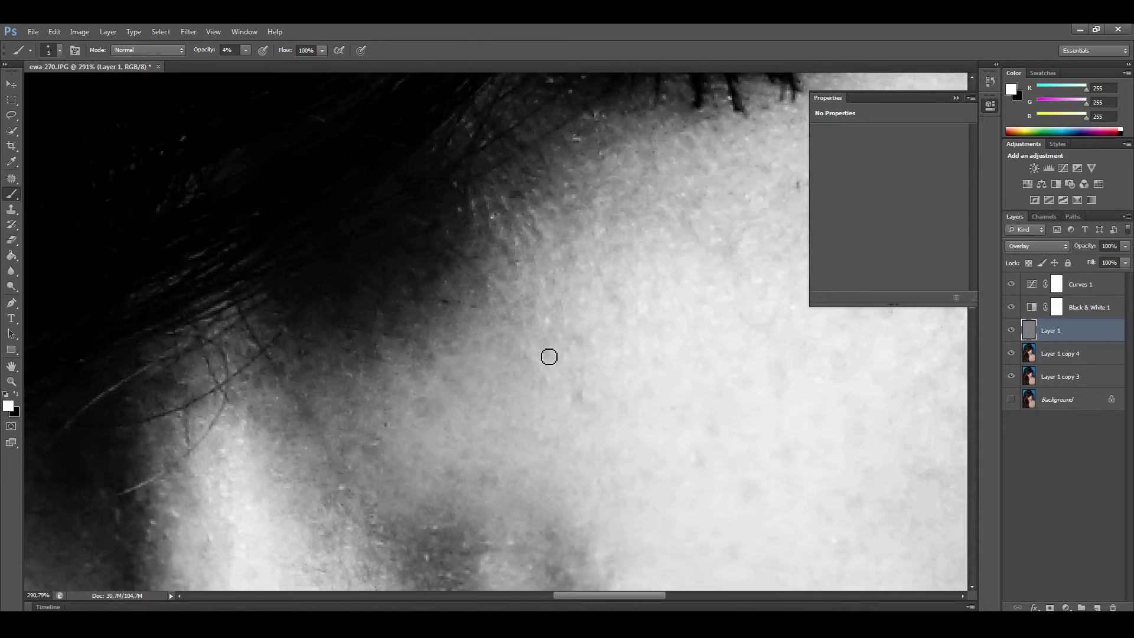
{"action": "scroll", "coordinate": [592, 283], "scroll_direction": "right", "scroll_amount": 2}
{"action": "scroll", "coordinate": [529, 286], "scroll_direction": "up", "scroll_amount": 3}
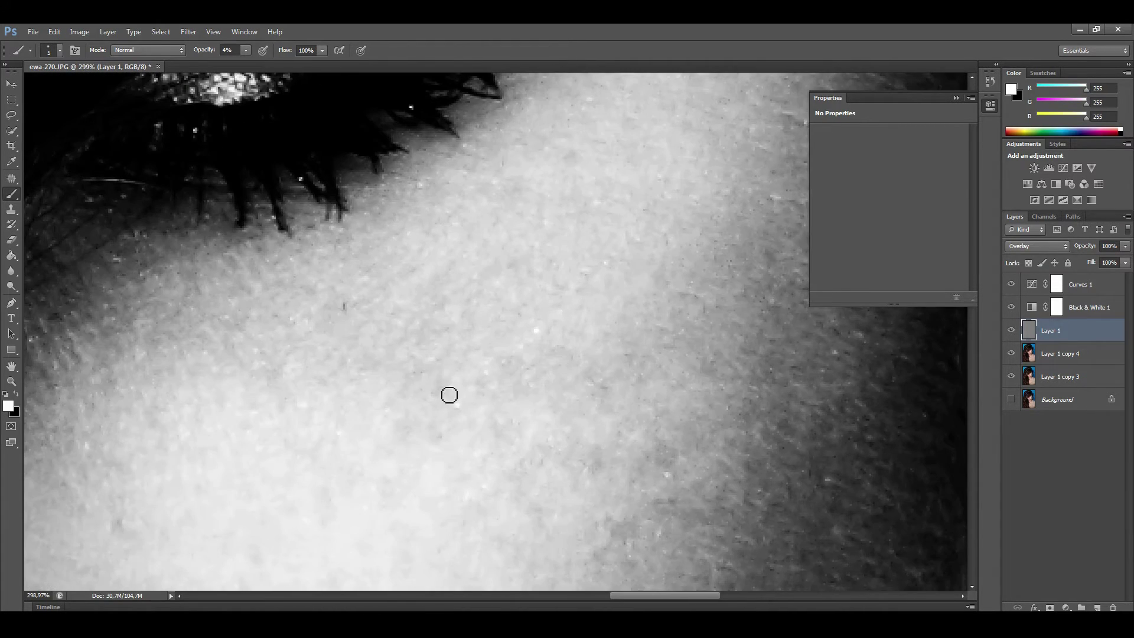
{"action": "scroll", "coordinate": [613, 329], "scroll_direction": "down", "scroll_amount": 2}
{"action": "scroll", "coordinate": [608, 374], "scroll_direction": "down", "scroll_amount": 1}
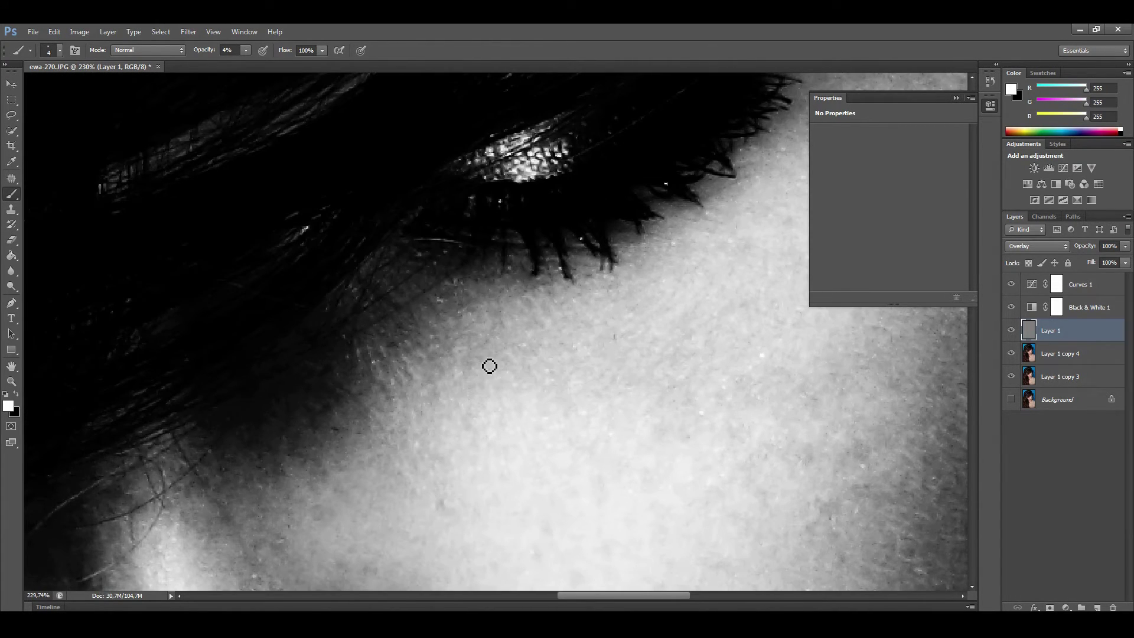
{"action": "scroll", "coordinate": [466, 401], "scroll_direction": "down", "scroll_amount": 3}
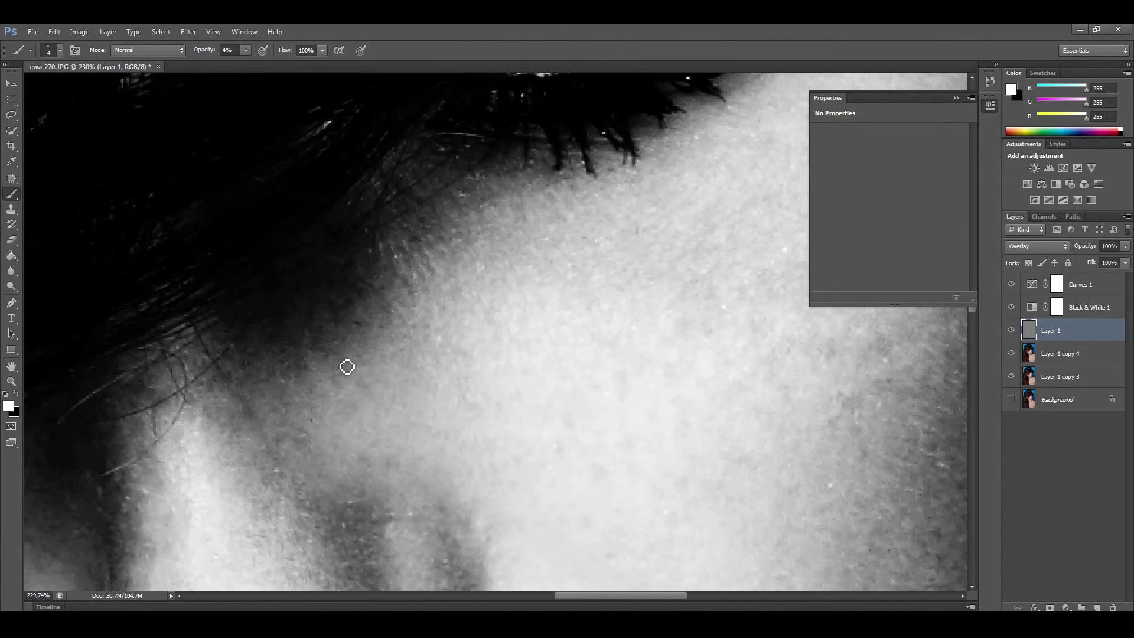
{"action": "scroll", "coordinate": [239, 423], "scroll_direction": "down", "scroll_amount": 3}
Burn the cheek shadows with black paint at 1% opacity.
{"action": "key", "text": "bracketright"}
{"action": "scroll", "coordinate": [347, 461], "scroll_direction": "down", "scroll_amount": 2}
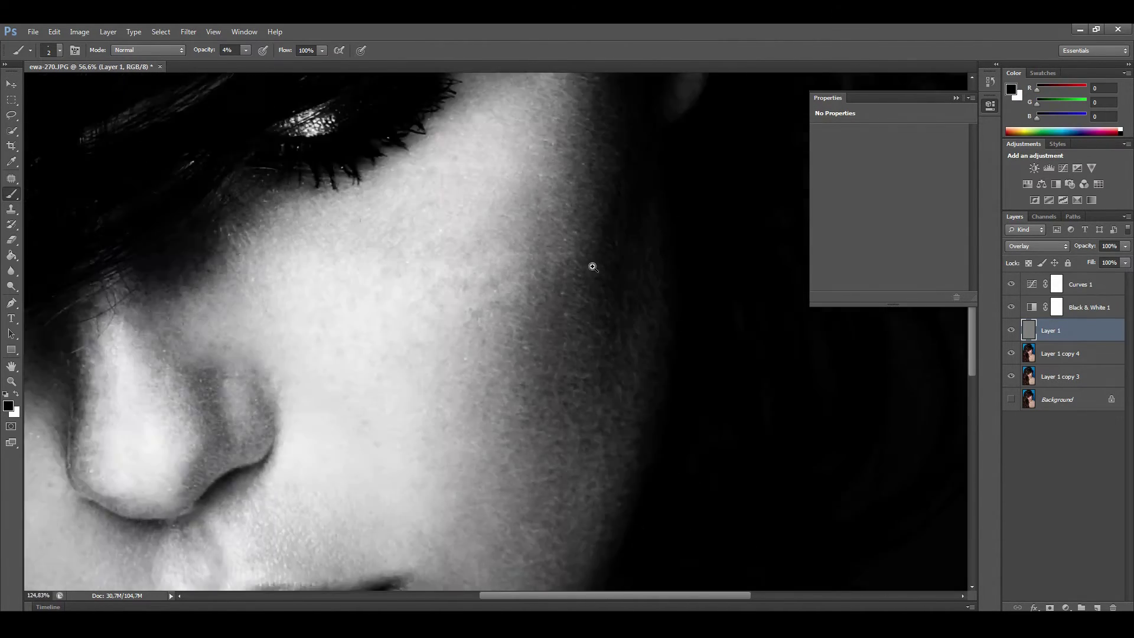
{"action": "scroll", "coordinate": [589, 264], "scroll_direction": "up", "scroll_amount": 1}
{"action": "key", "text": "0"}
{"action": "key", "text": "1"}
{"action": "scroll", "coordinate": [482, 328], "scroll_direction": "down", "scroll_amount": 2}
{"action": "key", "text": "bracketright"}
{"action": "key", "text": "bracketright"}
{"action": "key", "text": "bracketright"}
{"action": "scroll", "coordinate": [465, 322], "scroll_direction": "up", "scroll_amount": 2}
{"action": "key", "text": "bracketleft"}
{"action": "key", "text": "bracketleft"}
{"action": "key", "text": "x"}
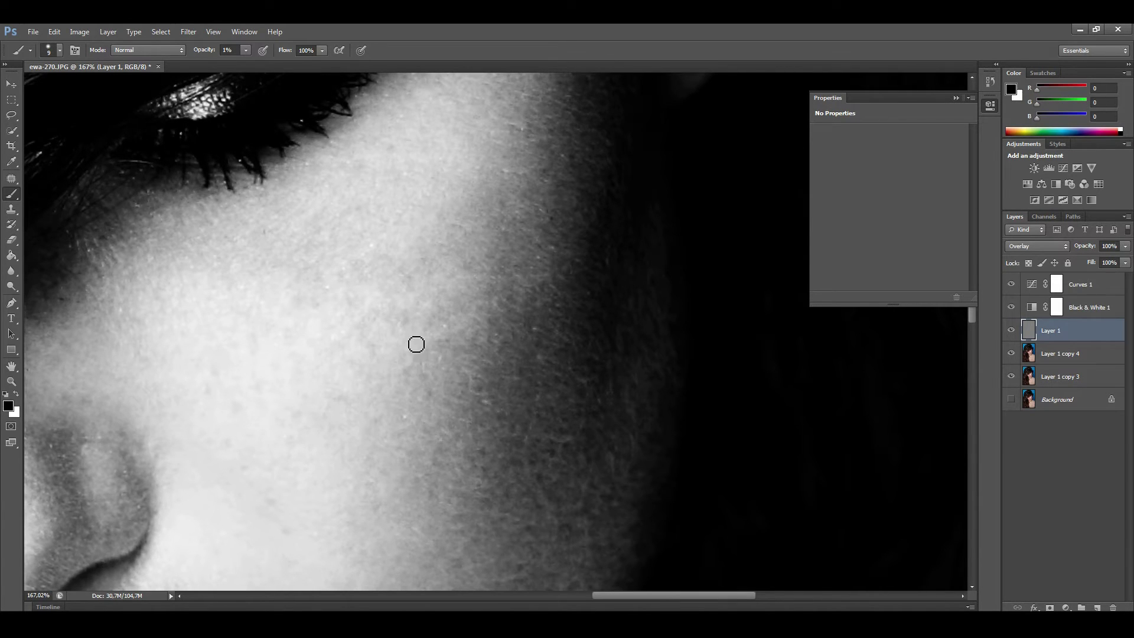
{"action": "scroll", "coordinate": [415, 342], "scroll_direction": "down", "scroll_amount": 3}
{"action": "scroll", "coordinate": [476, 350], "scroll_direction": "up", "scroll_amount": 1}
{"action": "key", "text": "bracketright"}
{"action": "key", "text": "bracketright"}
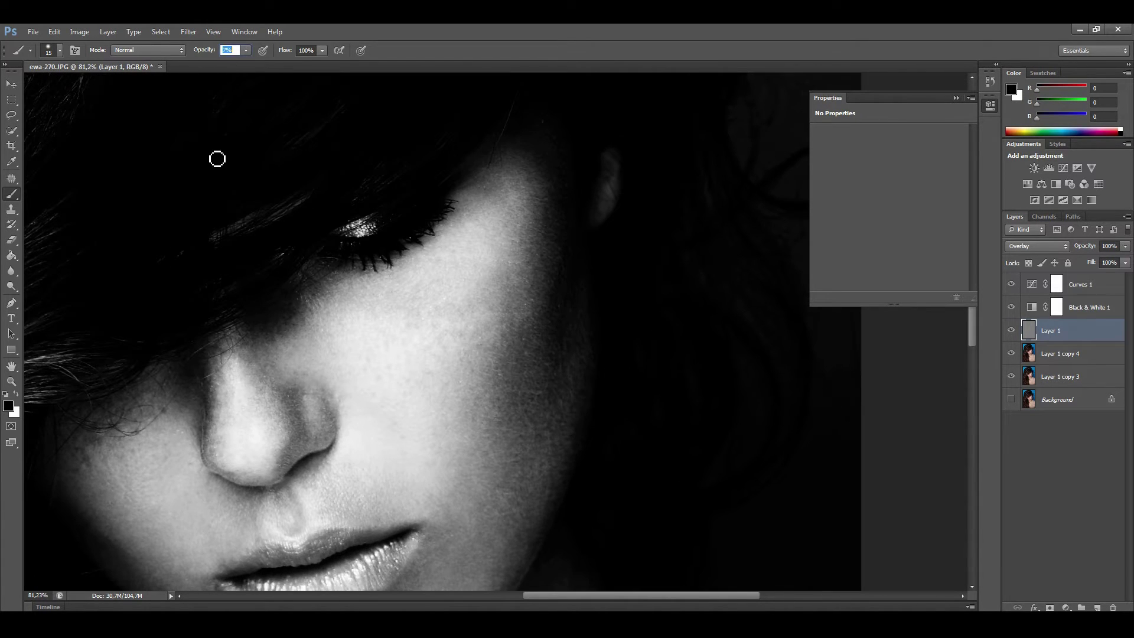
{"action": "type", "text": "1"}
{"action": "scroll", "coordinate": [478, 352], "scroll_direction": "down", "scroll_amount": 1}
{"action": "scroll", "coordinate": [531, 379], "scroll_direction": "down", "scroll_amount": 1}
Lighten detail around the nose with white, then toggle the check layers to compare.
{"action": "key", "text": "x"}
{"action": "key", "text": "bracketleft"}
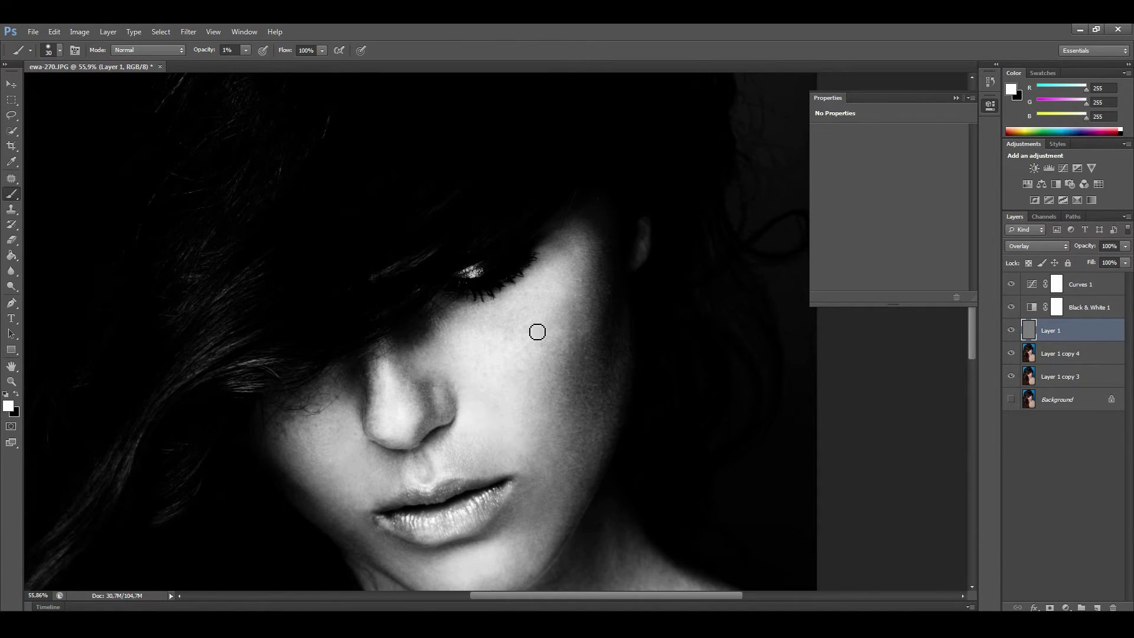
{"action": "scroll", "coordinate": [412, 360], "scroll_direction": "up", "scroll_amount": 2}
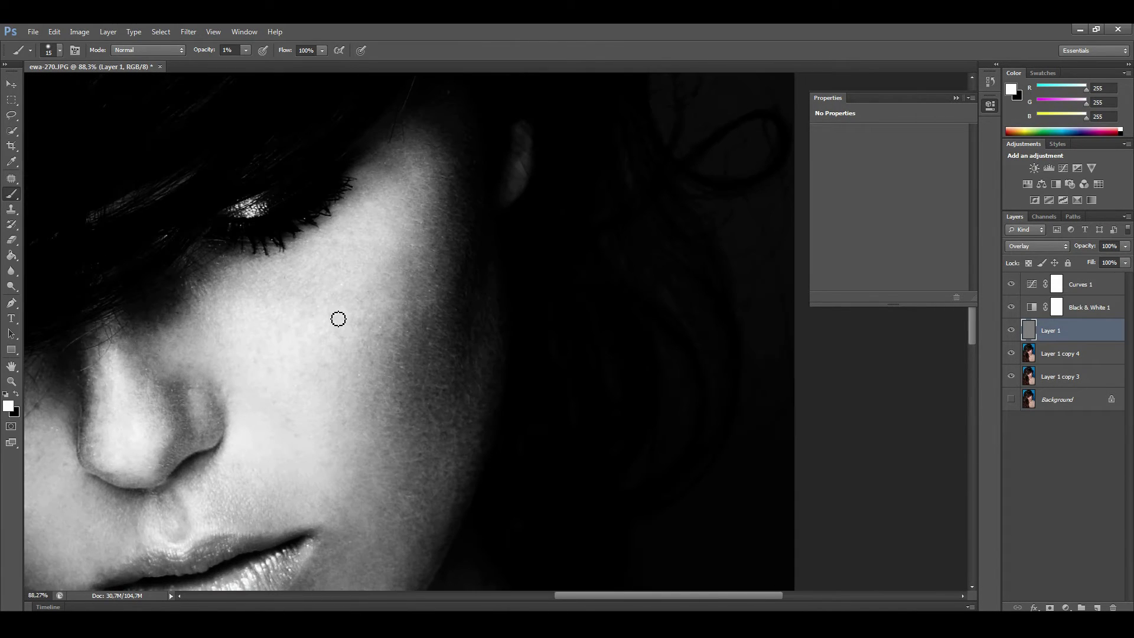
{"action": "scroll", "coordinate": [359, 322], "scroll_direction": "down", "scroll_amount": 1}
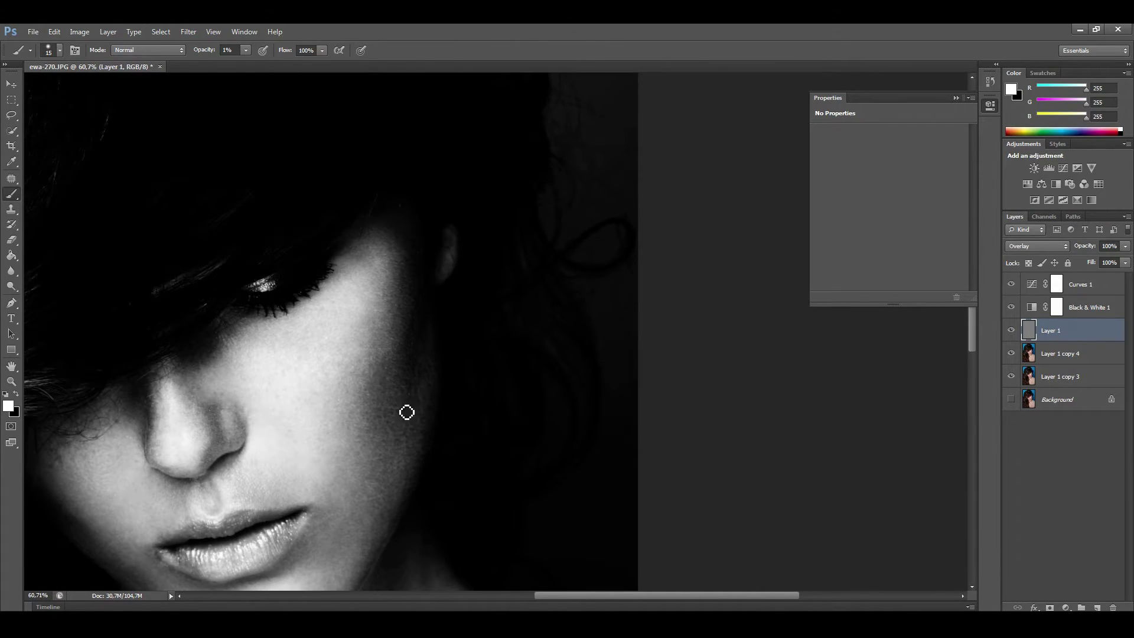
{"action": "scroll", "coordinate": [388, 407], "scroll_direction": "down", "scroll_amount": 1}
{"action": "scroll", "coordinate": [445, 397], "scroll_direction": "down", "scroll_amount": 1}
{"action": "scroll", "coordinate": [329, 379], "scroll_direction": "up", "scroll_amount": 3}
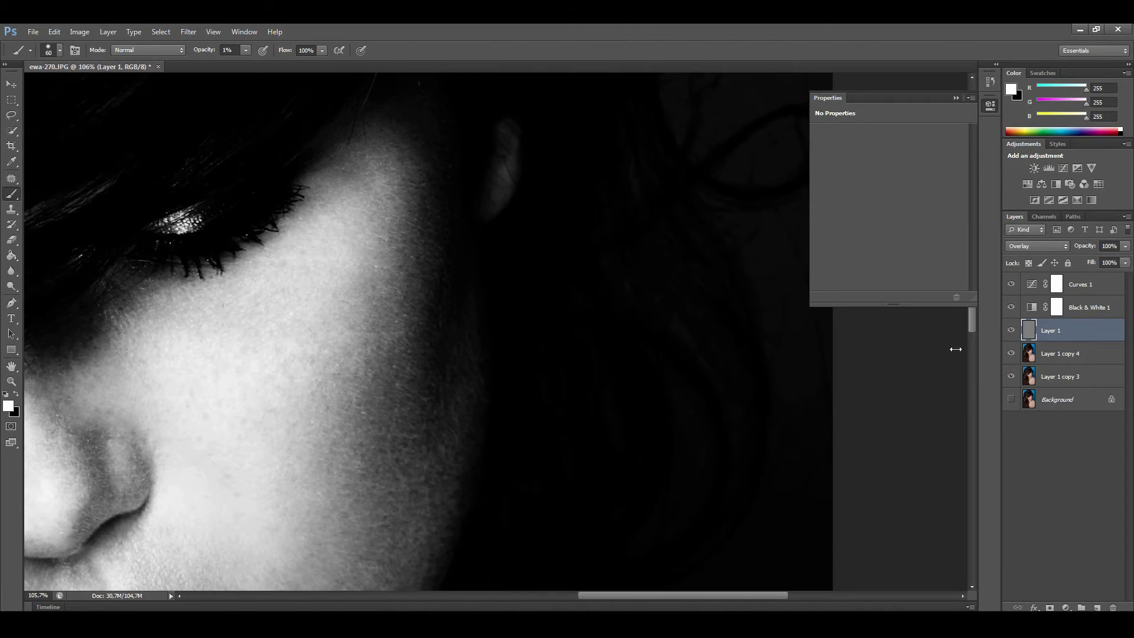
{"action": "scroll", "coordinate": [532, 313], "scroll_direction": "down", "scroll_amount": 2}
{"action": "scroll", "coordinate": [531, 355], "scroll_direction": "up", "scroll_amount": 3}
{"action": "scroll", "coordinate": [531, 366], "scroll_direction": "down", "scroll_amount": 3}
{"action": "scroll", "coordinate": [530, 389], "scroll_direction": "up", "scroll_amount": 3}
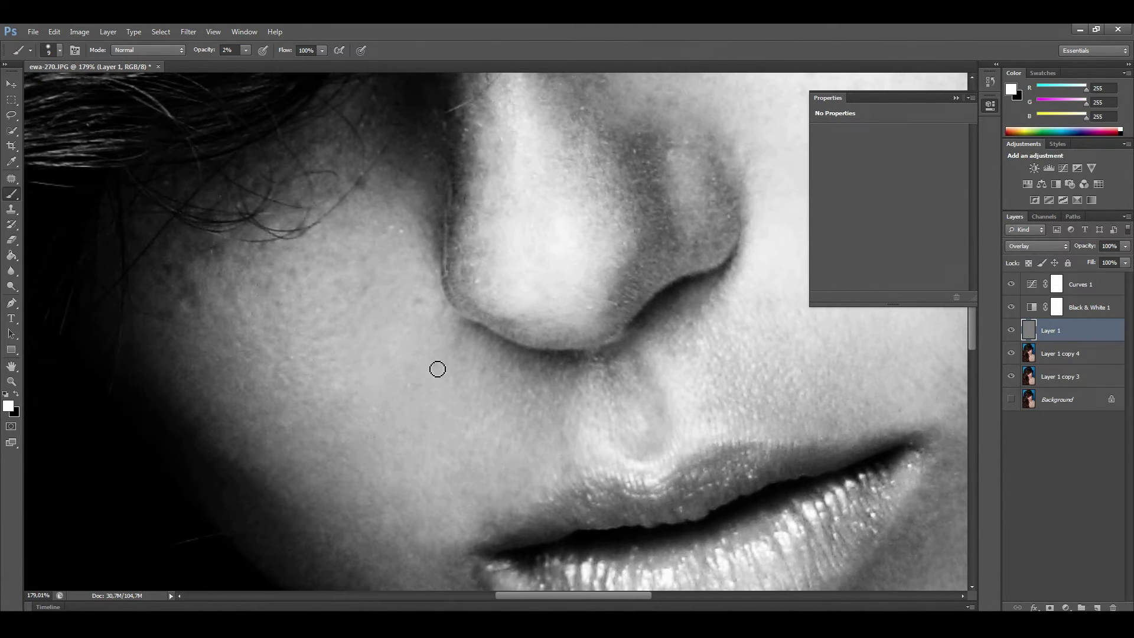
{"action": "scroll", "coordinate": [590, 414], "scroll_direction": "down", "scroll_amount": 2}
{"action": "scroll", "coordinate": [750, 437], "scroll_direction": "up", "scroll_amount": 4}
{"action": "key", "text": "bracketleft"}
{"action": "key", "text": "bracketleft"}
{"action": "key", "text": "bracketleft"}
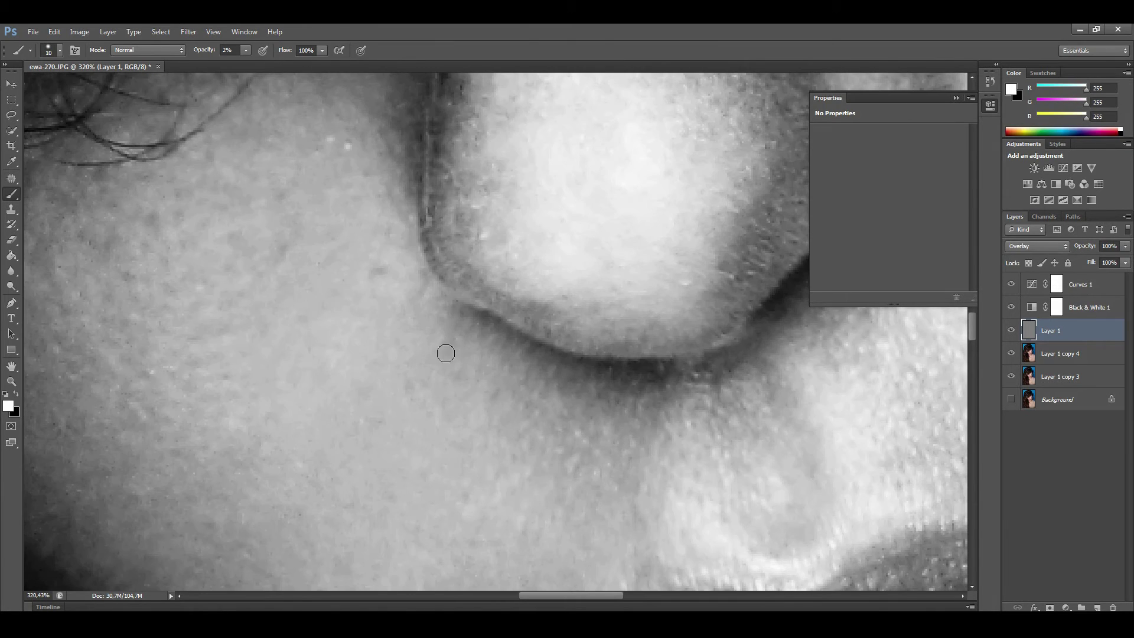
{"action": "scroll", "coordinate": [378, 284], "scroll_direction": "down", "scroll_amount": 5}
{"action": "scroll", "coordinate": [378, 284], "scroll_direction": "down", "scroll_amount": 2}
{"action": "left_click", "coordinate": [1011, 307]}
{"action": "left_click", "coordinate": [1011, 330], "text": "alt"}
{"action": "scroll", "coordinate": [587, 305], "scroll_direction": "up", "scroll_amount": 4}
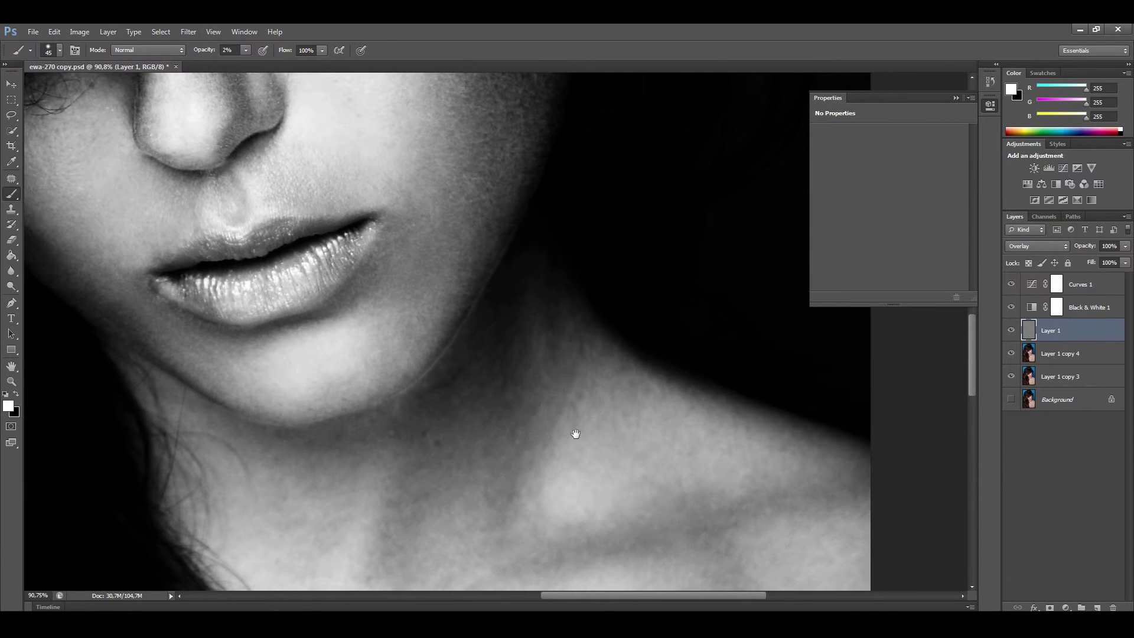
Burn the neck and chin shadow with black, keeping grey Layer 1 selected.
{"action": "scroll", "coordinate": [575, 434], "scroll_direction": "up", "scroll_amount": 3}
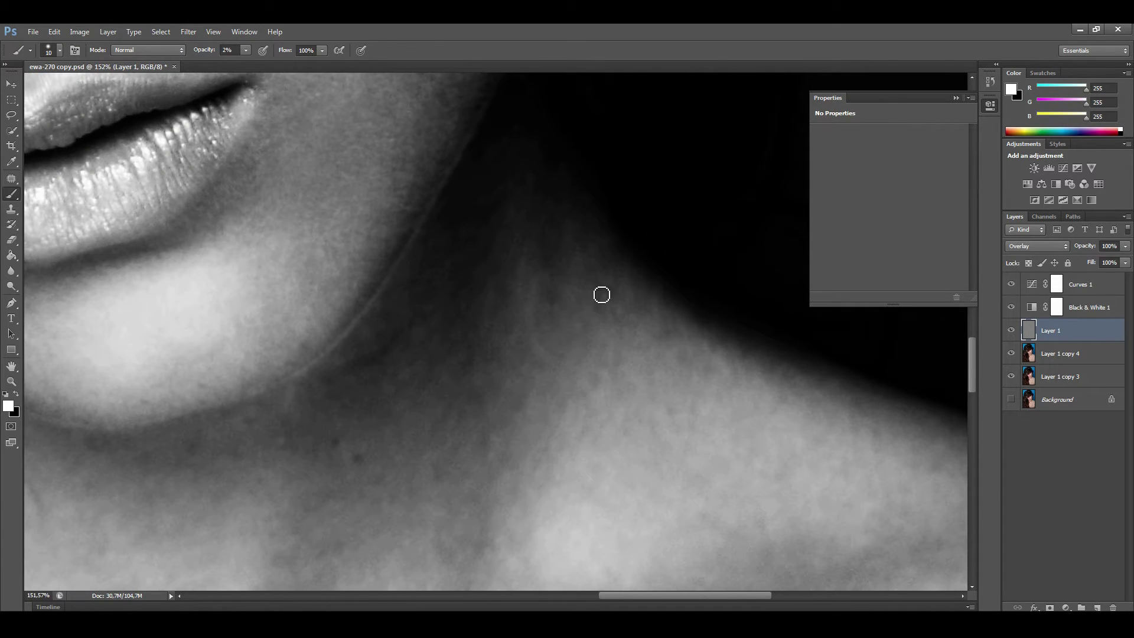
{"action": "scroll", "coordinate": [601, 294], "scroll_direction": "down", "scroll_amount": 3}
{"action": "scroll", "coordinate": [570, 327], "scroll_direction": "down", "scroll_amount": 5}
{"action": "scroll", "coordinate": [523, 234], "scroll_direction": "up", "scroll_amount": 5}
{"action": "key", "text": "x"}
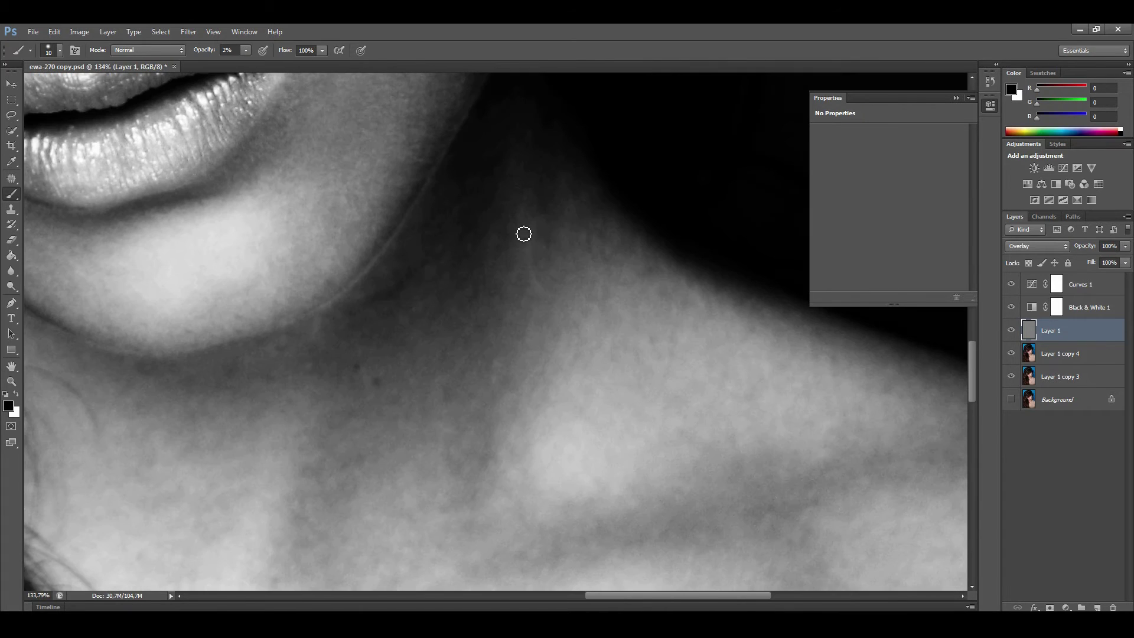
{"action": "scroll", "coordinate": [548, 201], "scroll_direction": "down", "scroll_amount": 5}
{"action": "scroll", "coordinate": [600, 459], "scroll_direction": "up", "scroll_amount": 2}
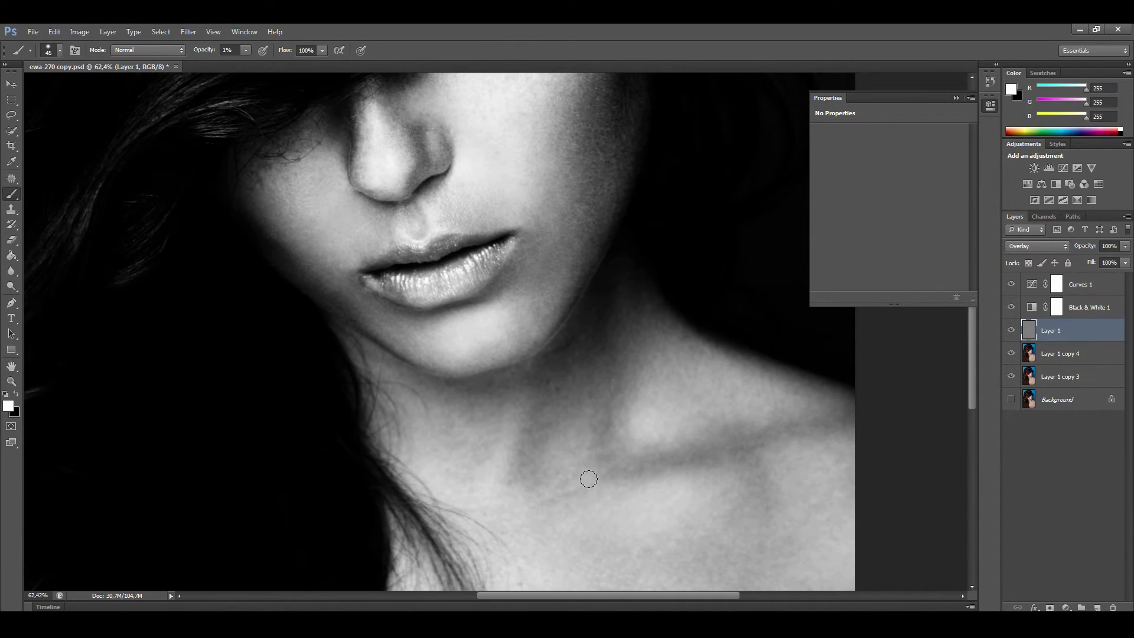
{"action": "scroll", "coordinate": [588, 449], "scroll_direction": "up", "scroll_amount": 3}
{"action": "scroll", "coordinate": [567, 390], "scroll_direction": "up", "scroll_amount": 1}
{"action": "key", "text": "alt+bracketleft"}
{"action": "key", "text": "alt+bracketright"}
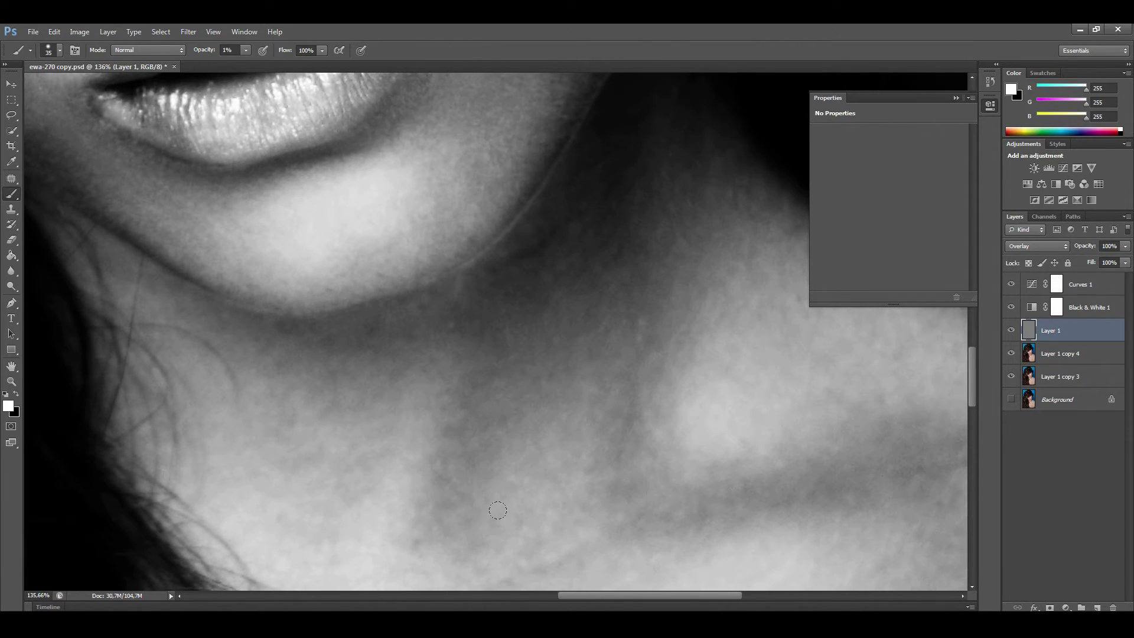
Even the collarbone and chest tones with a smaller 1% brush.
{"action": "left_click_drag", "start_coordinate": [497, 509], "coordinate": [576, 434]}
{"action": "key", "text": "bracketleft"}
{"action": "key", "text": "bracketleft"}
{"action": "key", "text": "bracketleft"}
{"action": "scroll", "coordinate": [506, 443], "scroll_direction": "down", "scroll_amount": 5}
{"action": "scroll", "coordinate": [585, 522], "scroll_direction": "up", "scroll_amount": 1}
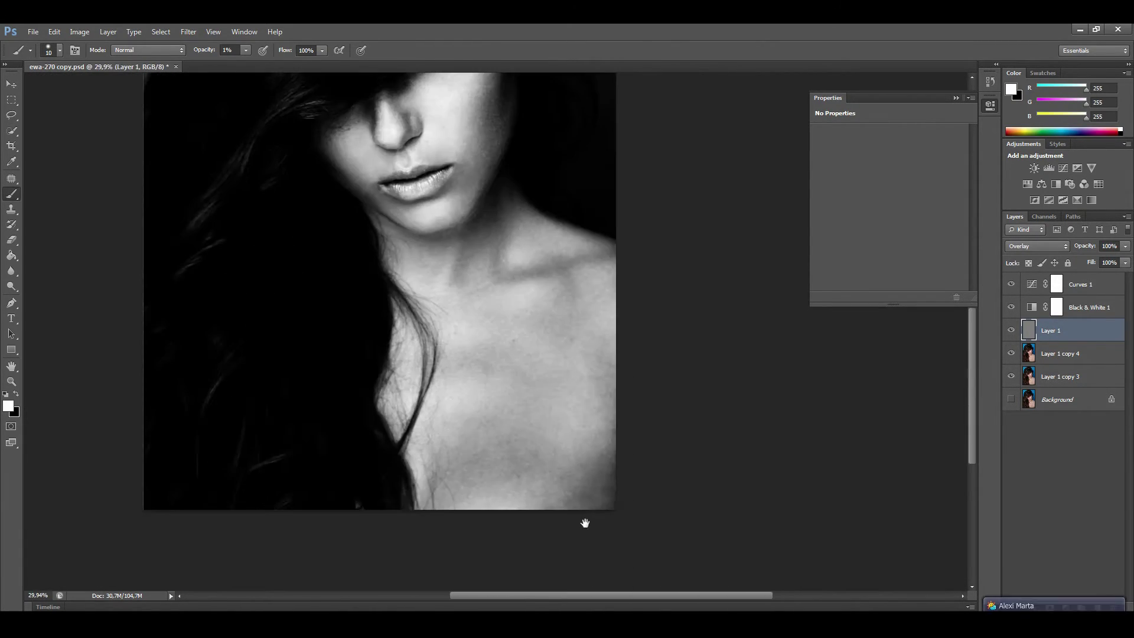
{"action": "scroll", "coordinate": [585, 522], "scroll_direction": "up", "scroll_amount": 1}
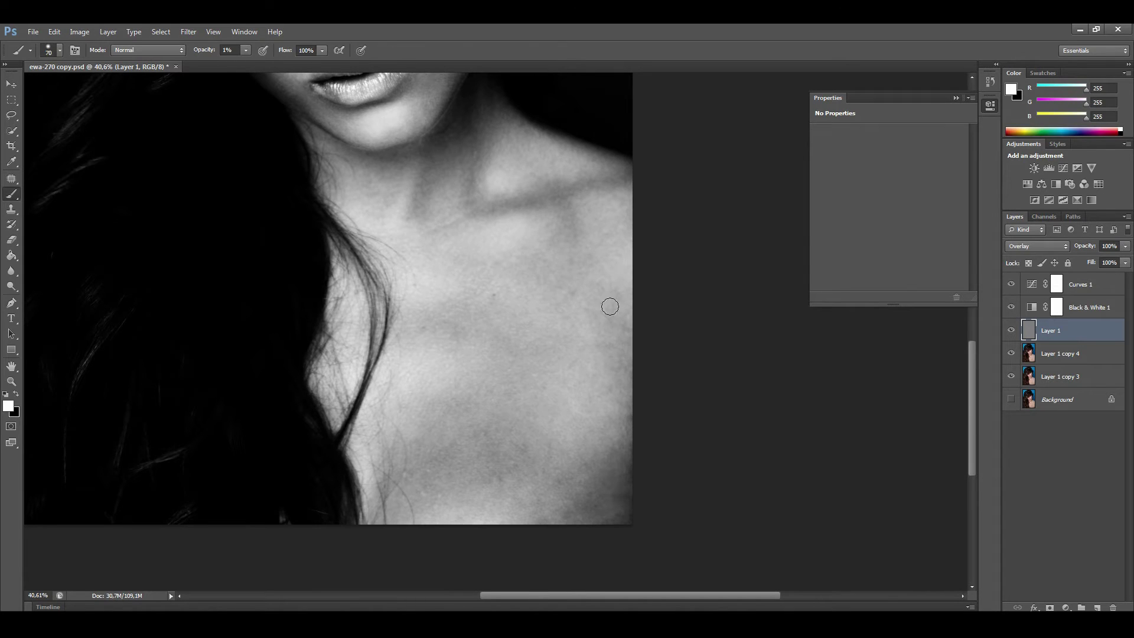
{"action": "scroll", "coordinate": [480, 316], "scroll_direction": "down", "scroll_amount": 3}
{"action": "scroll", "coordinate": [394, 435], "scroll_direction": "up", "scroll_amount": 3}
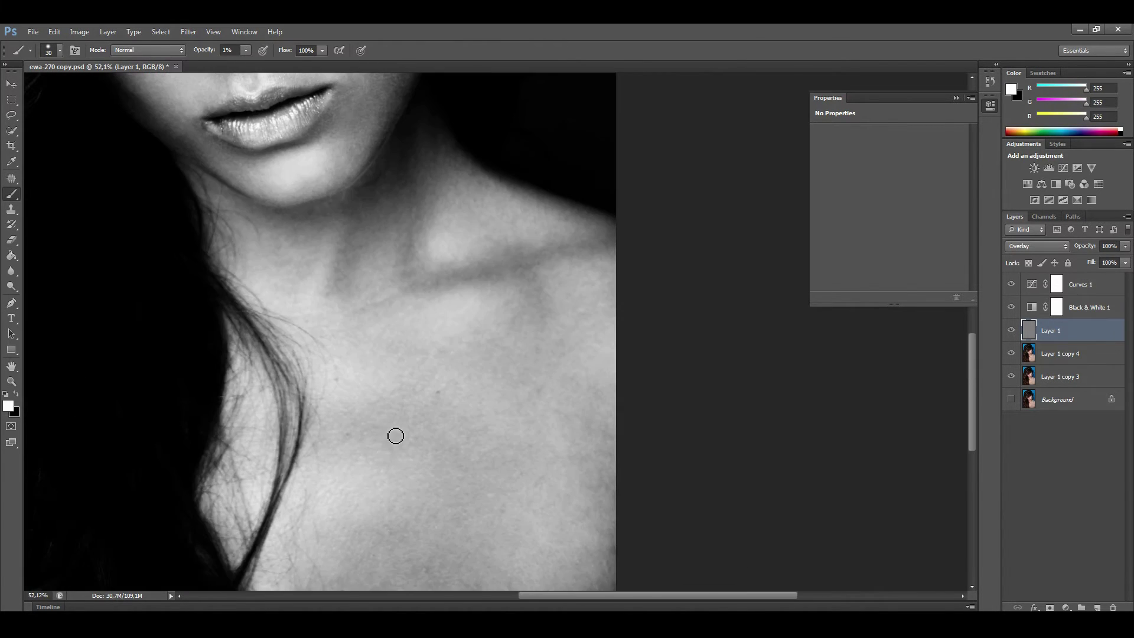
{"action": "key", "text": "bracketleft"}
{"action": "key", "text": "bracketleft"}
{"action": "key", "text": "bracketleft"}
{"action": "scroll", "coordinate": [385, 419], "scroll_direction": "up", "scroll_amount": 6}
{"action": "scroll", "coordinate": [394, 461], "scroll_direction": "down", "scroll_amount": 1}
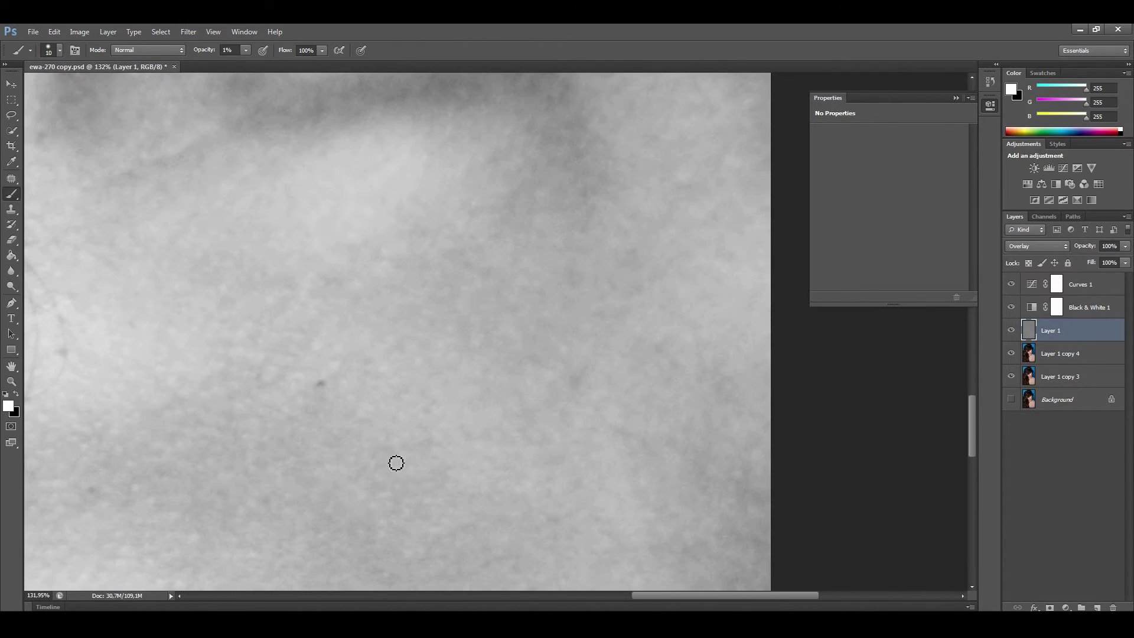
{"action": "scroll", "coordinate": [900, 405], "scroll_direction": "down", "scroll_amount": 3}
{"action": "scroll", "coordinate": [517, 380], "scroll_direction": "up", "scroll_amount": 3}
{"action": "scroll", "coordinate": [517, 380], "scroll_direction": "down", "scroll_amount": 2}
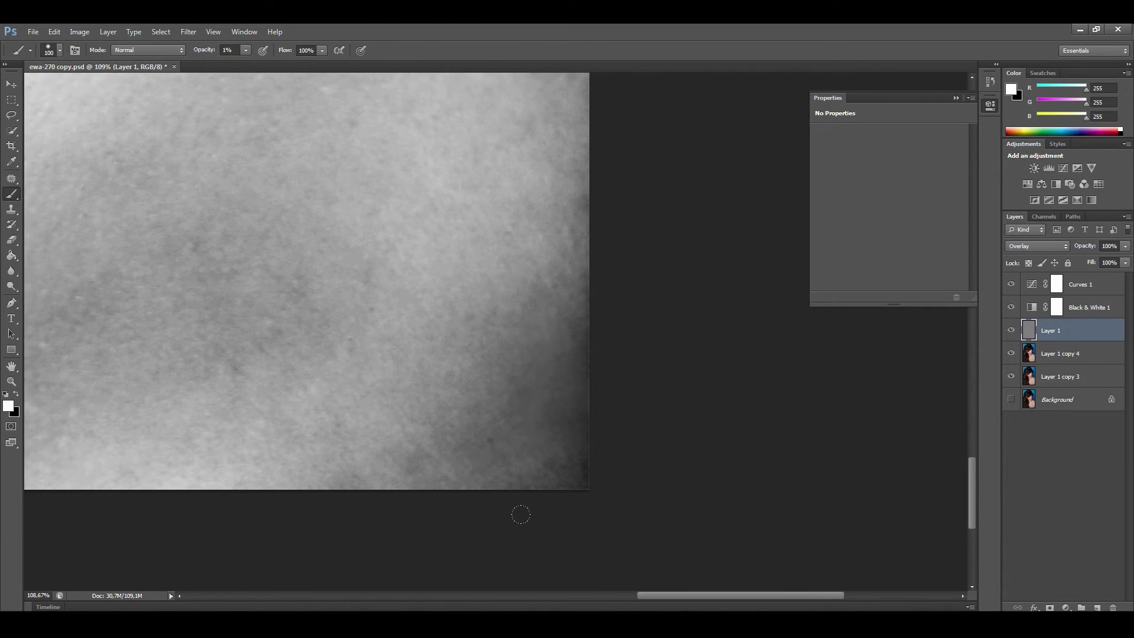
Toggle the black-stroke Layer 2 to compare, then return to Layer 1 with a smaller brush.
{"action": "scroll", "coordinate": [482, 372], "scroll_direction": "down", "scroll_amount": 2}
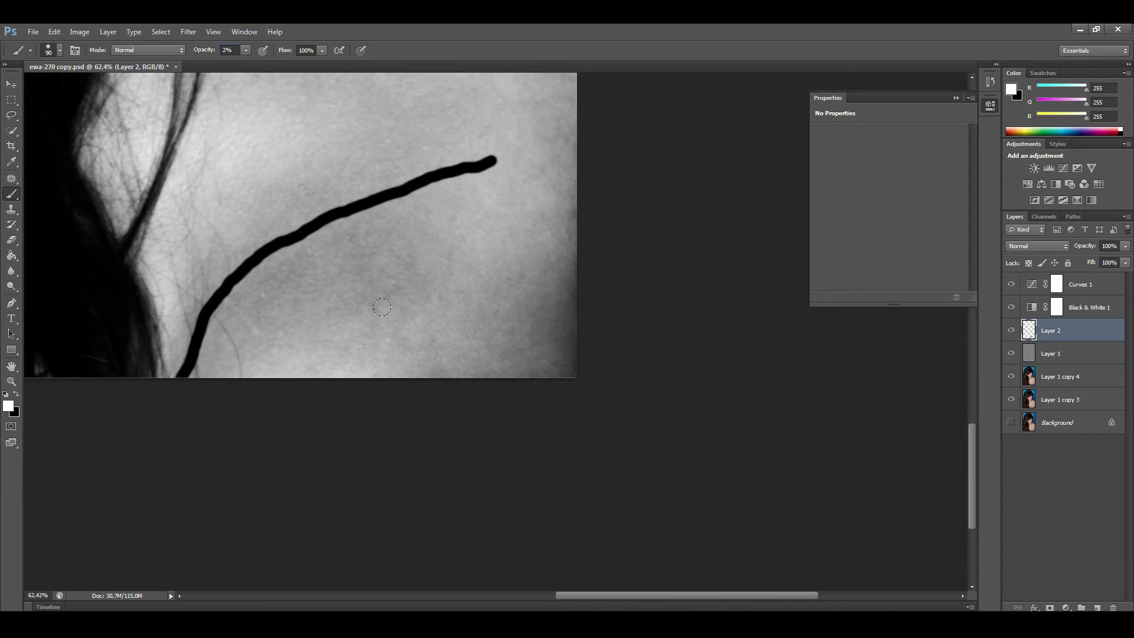
{"action": "key", "text": "ctrl+minus"}
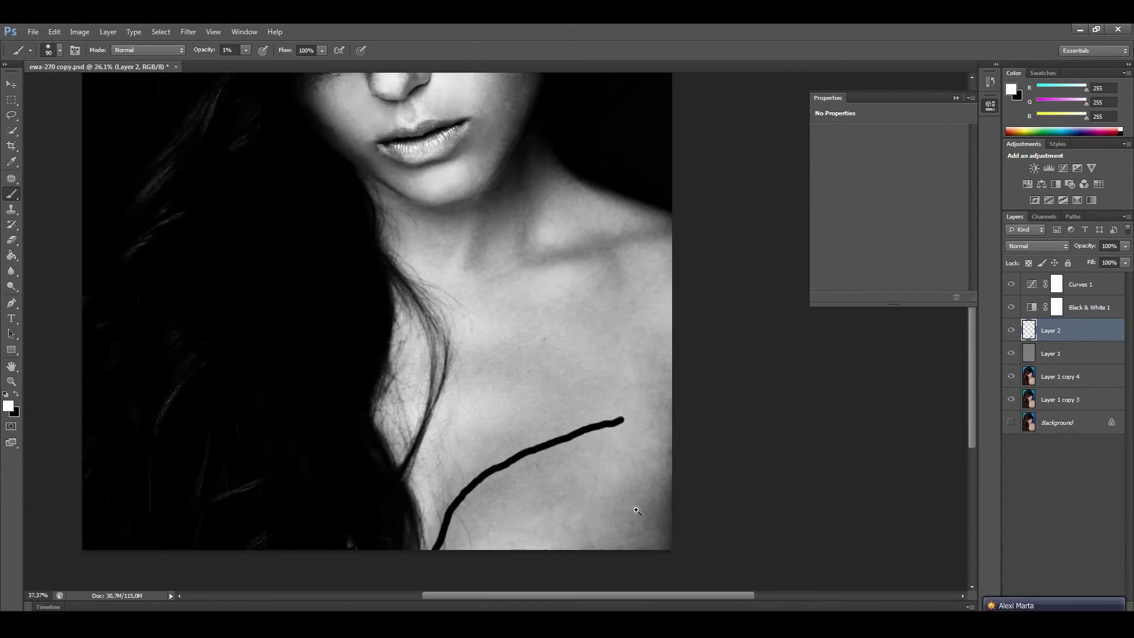
{"action": "left_click", "coordinate": [1011, 330]}
{"action": "right_click", "coordinate": [635, 450]}
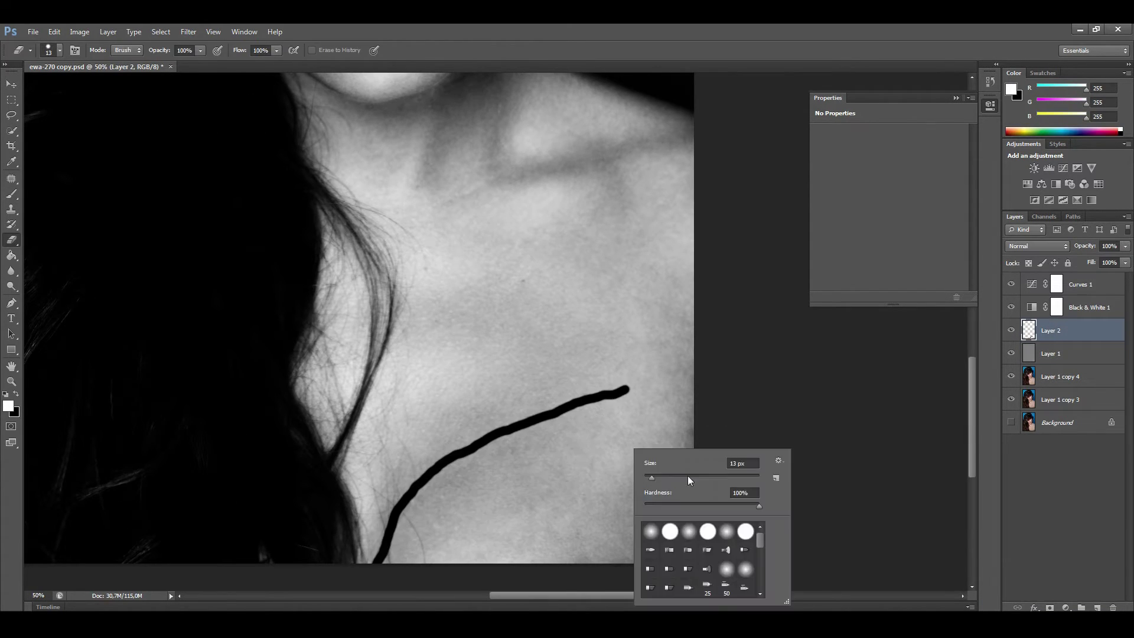
{"action": "key", "text": "Escape"}
{"action": "key", "text": "alt+bracketleft"}
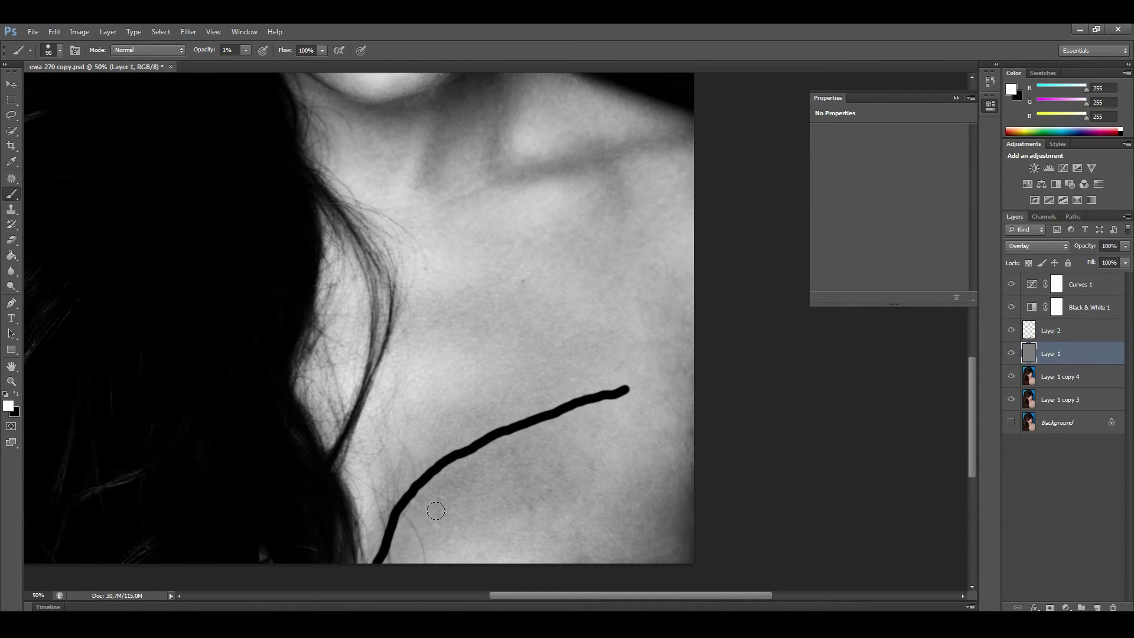
{"action": "key", "text": "bracketleft"}
{"action": "key", "text": "bracketleft"}
{"action": "scroll", "coordinate": [559, 506], "scroll_direction": "up", "scroll_amount": 5}
Delete the black test-stroke layer, undo a trial dodge patch, and return to a smaller Brush.
{"action": "key", "text": "ctrl+alt+z"}
{"action": "key", "text": "ctrl+alt+z"}
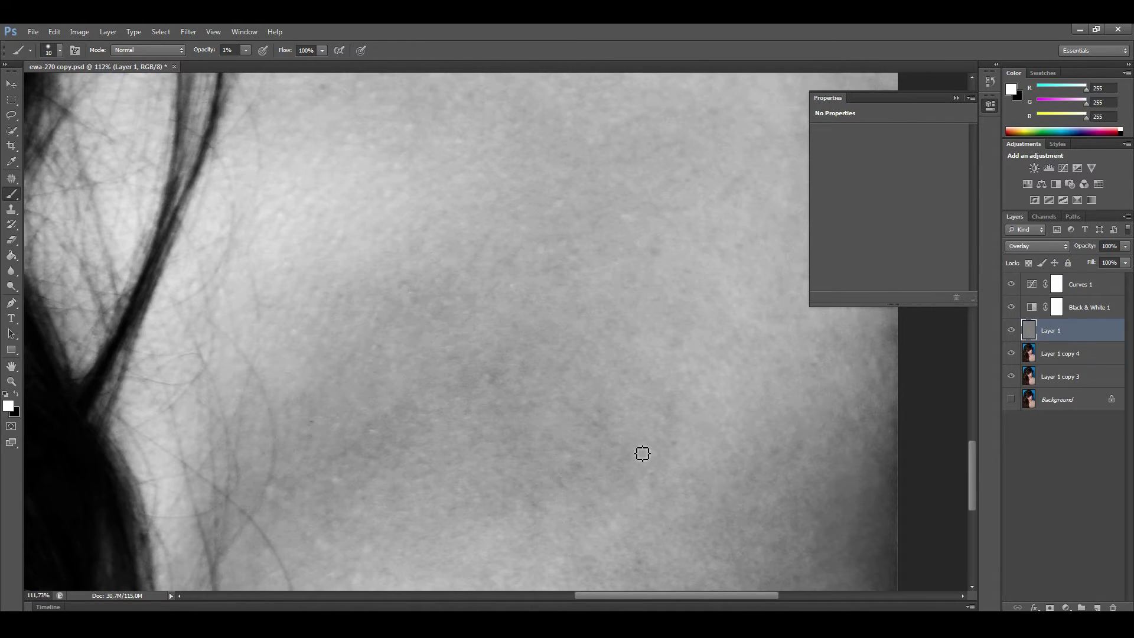
{"action": "key", "text": "o"}
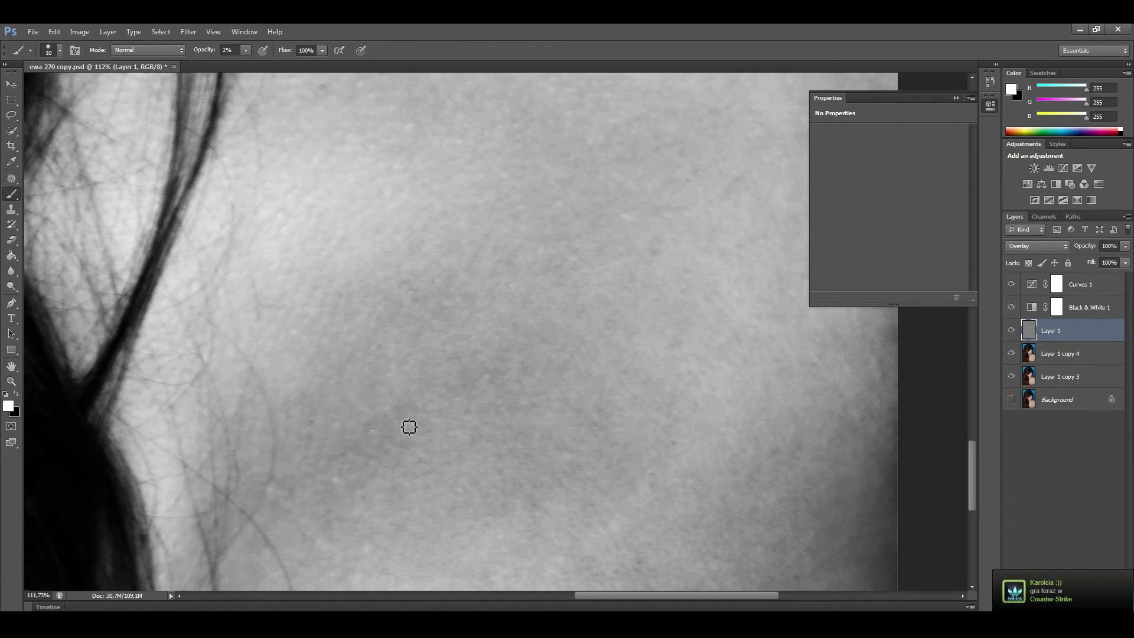
{"action": "scroll", "coordinate": [405, 425], "scroll_direction": "down", "scroll_amount": 6}
{"action": "left_click_drag", "start_coordinate": [668, 472], "coordinate": [701, 452]}
{"action": "key", "text": "ctrl+z"}
{"action": "key", "text": "b"}
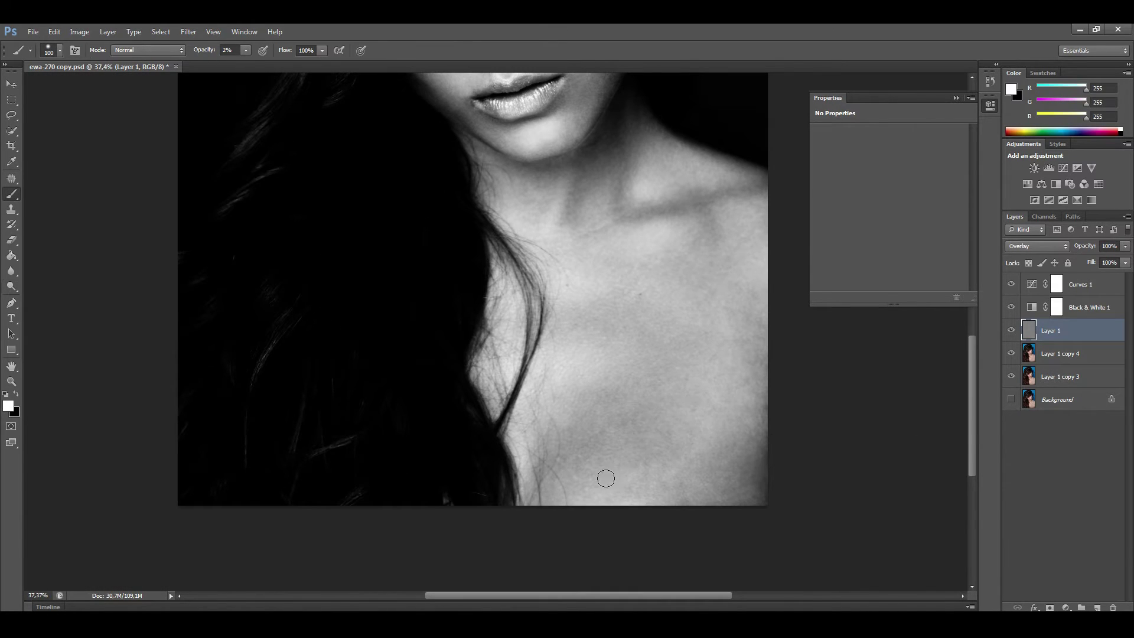
{"action": "key", "text": "ctrl+1"}
{"action": "key", "text": "bracketleft"}
{"action": "key", "text": "bracketleft"}
{"action": "key", "text": "bracketleft"}
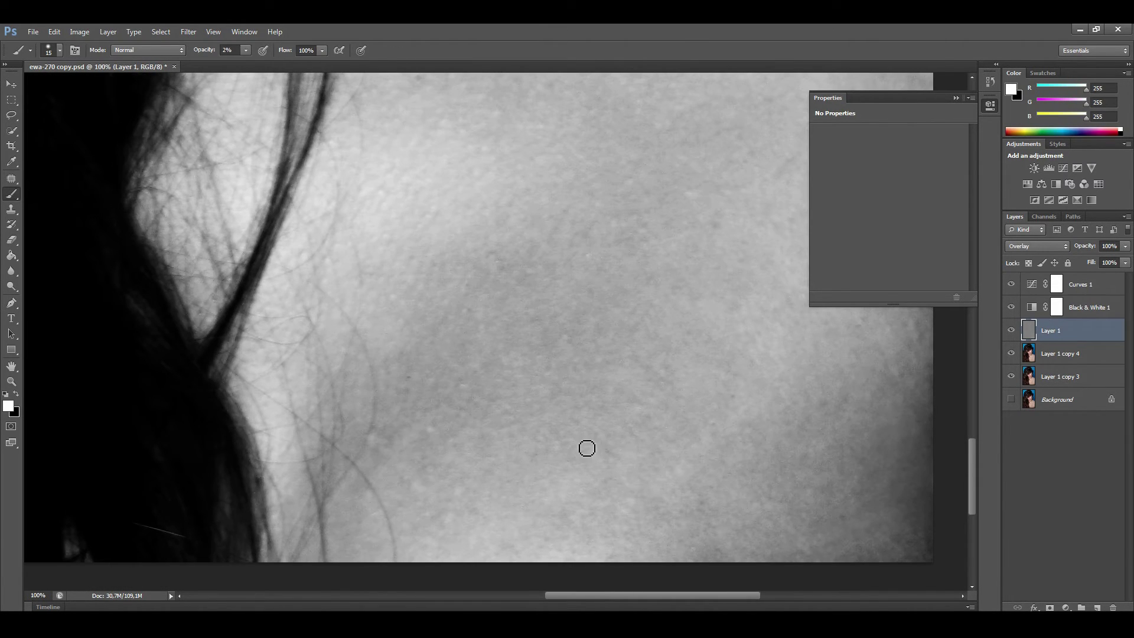
Paint soft black, then white, strokes across the chest skin.
{"action": "key", "text": "x"}
{"action": "left_click_drag", "start_coordinate": [843, 454], "coordinate": [735, 476]}
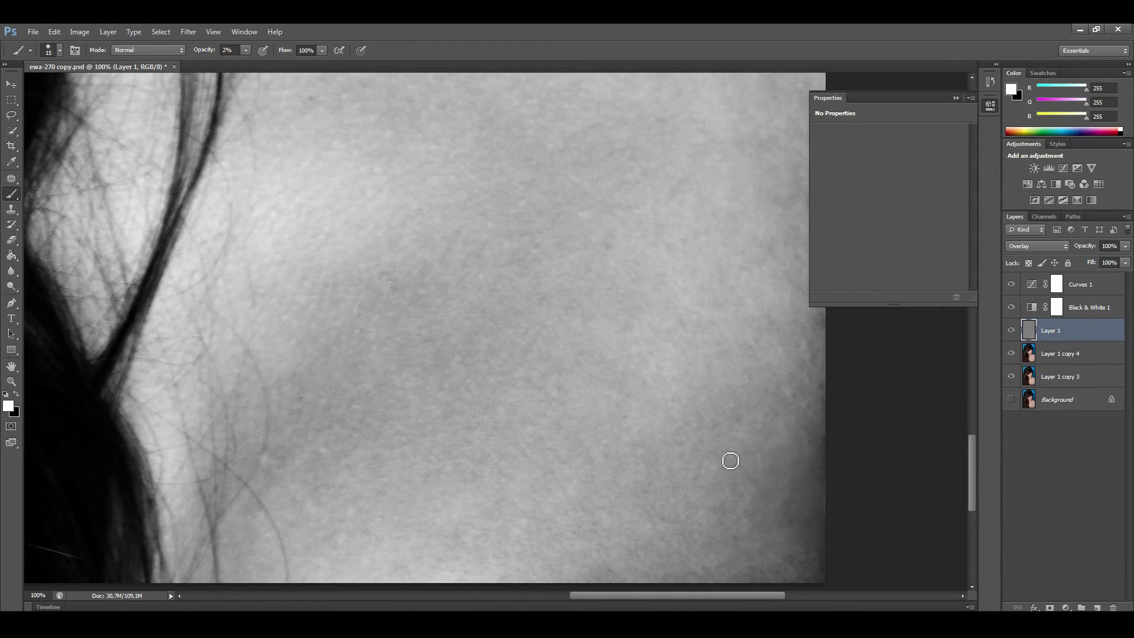
{"action": "key", "text": "x"}
{"action": "scroll", "coordinate": [709, 440], "scroll_direction": "down", "scroll_amount": 5}
{"action": "key", "text": "bracketright"}
{"action": "key", "text": "bracketright"}
{"action": "scroll", "coordinate": [604, 555], "scroll_direction": "up", "scroll_amount": 4}
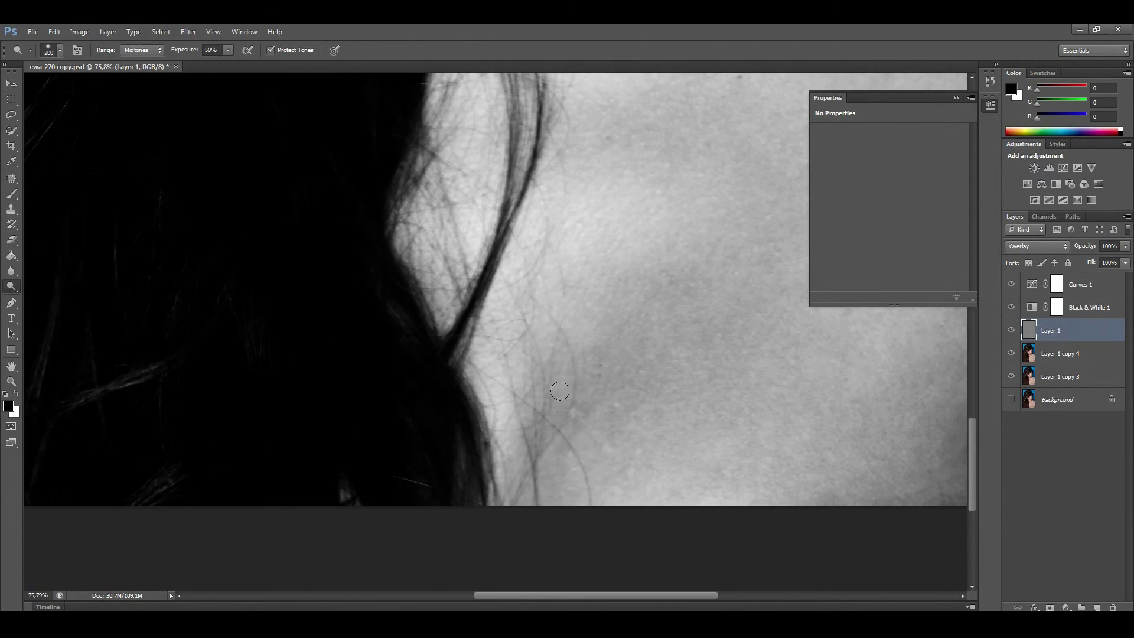
{"action": "key", "text": "bracketright"}
{"action": "key", "text": "x"}
{"action": "scroll", "coordinate": [537, 403], "scroll_direction": "up", "scroll_amount": 3}
{"action": "key", "text": "bracketleft"}
{"action": "key", "text": "bracketleft"}
{"action": "key", "text": "bracketleft"}
Set brush opacity to 1–2% and keep evening the chest and collarbone with white and black.
{"action": "left_click_drag", "start_coordinate": [192, 50], "coordinate": [198, 51]}
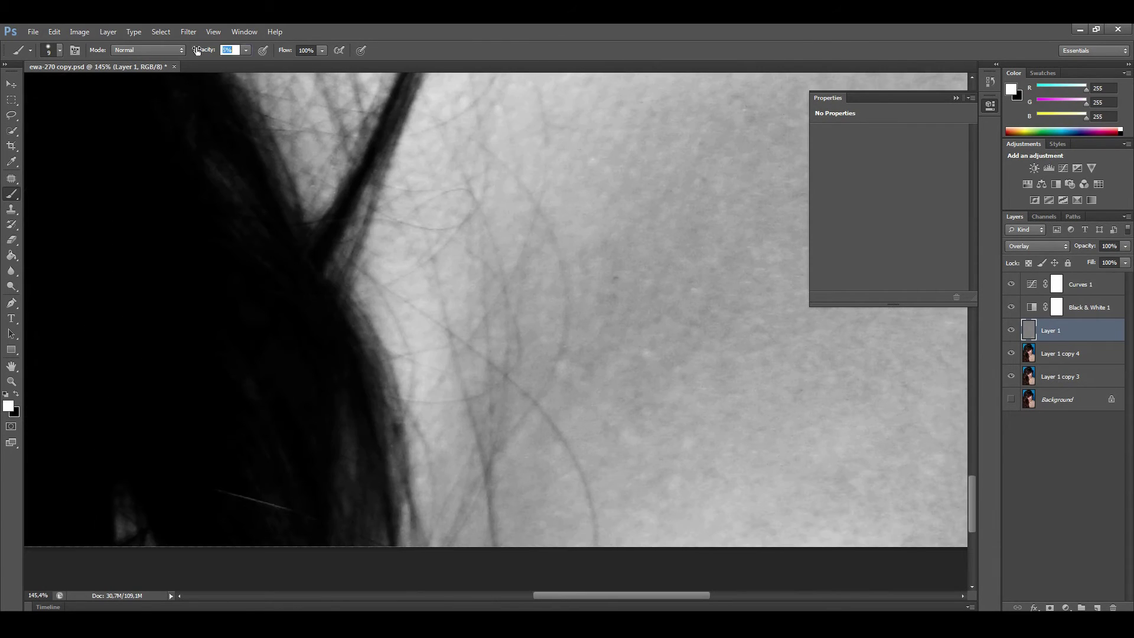
{"action": "scroll", "coordinate": [495, 501], "scroll_direction": "up", "scroll_amount": 2}
{"action": "scroll", "coordinate": [522, 499], "scroll_direction": "up", "scroll_amount": 1}
{"action": "key", "text": "0"}
{"action": "key", "text": "1"}
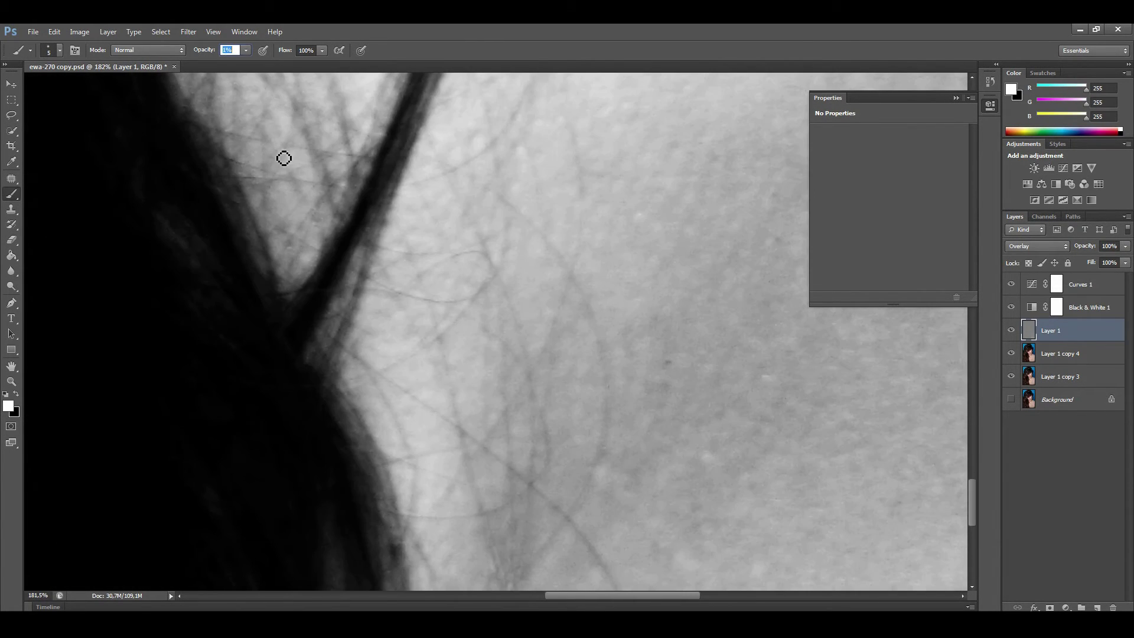
{"action": "scroll", "coordinate": [513, 473], "scroll_direction": "down", "scroll_amount": 1}
{"action": "scroll", "coordinate": [506, 529], "scroll_direction": "down", "scroll_amount": 2}
{"action": "key", "text": "bracketright"}
{"action": "key", "text": "bracketright"}
{"action": "key", "text": "bracketright"}
{"action": "key", "text": "1"}
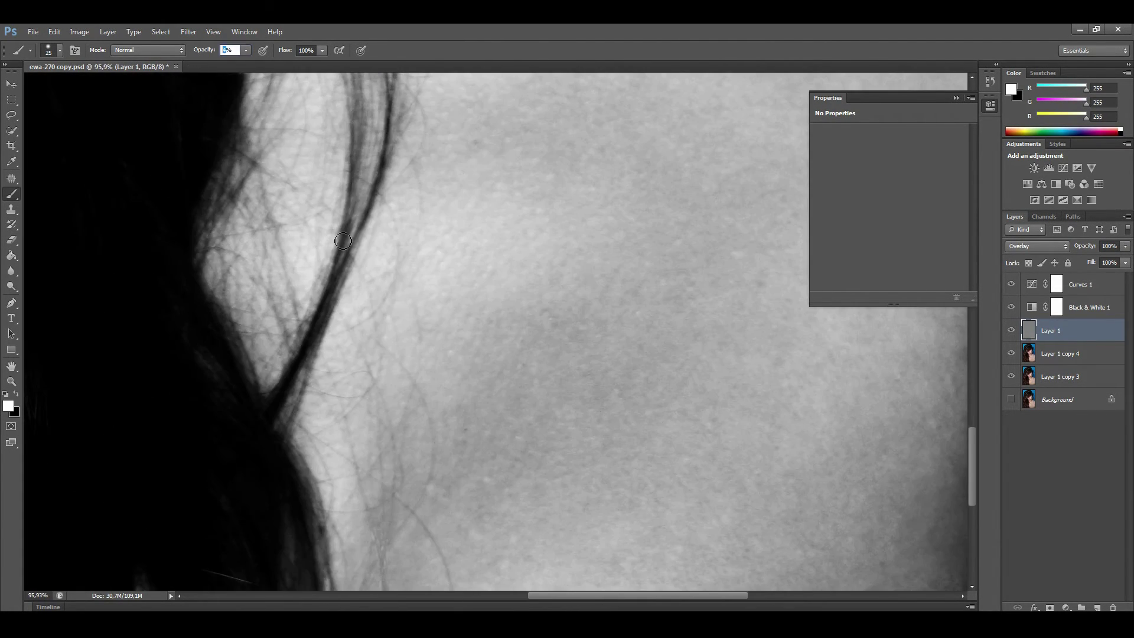
{"action": "scroll", "coordinate": [413, 413], "scroll_direction": "up", "scroll_amount": 3}
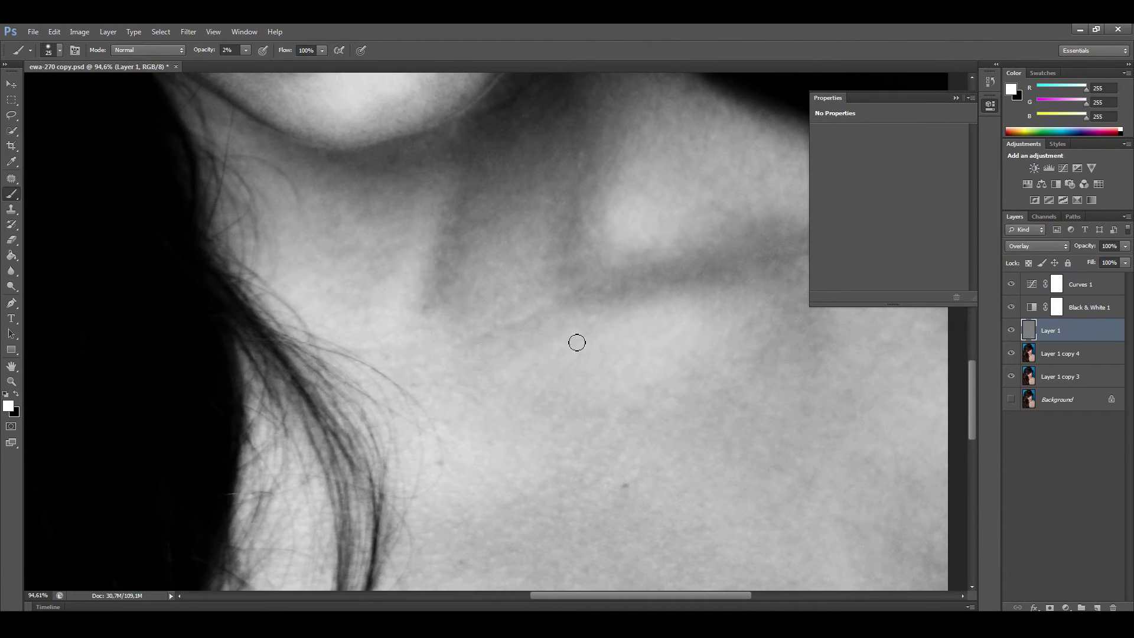
{"action": "key", "text": "bracketright"}
{"action": "key", "text": "bracketright"}
{"action": "key", "text": "bracketright"}
{"action": "key", "text": "x"}
{"action": "scroll", "coordinate": [325, 355], "scroll_direction": "up", "scroll_amount": 3}
{"action": "scroll", "coordinate": [496, 311], "scroll_direction": "down", "scroll_amount": 3}
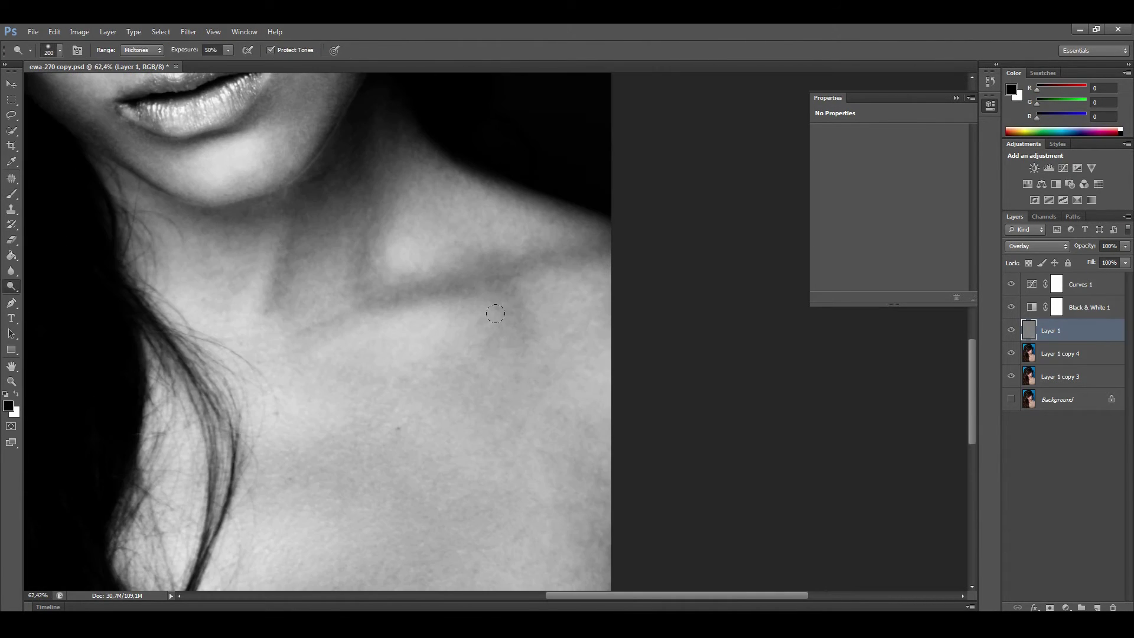
{"action": "key", "text": "bracketright"}
{"action": "key", "text": "bracketright"}
{"action": "key", "text": "bracketright"}
Paint low-opacity white on the Overlay layer with a smaller brush to lighten around the nose and lips.
{"action": "key", "text": "x"}
{"action": "scroll", "coordinate": [497, 330], "scroll_direction": "right", "scroll_amount": 3}
{"action": "scroll", "coordinate": [462, 330], "scroll_direction": "up", "scroll_amount": 1}
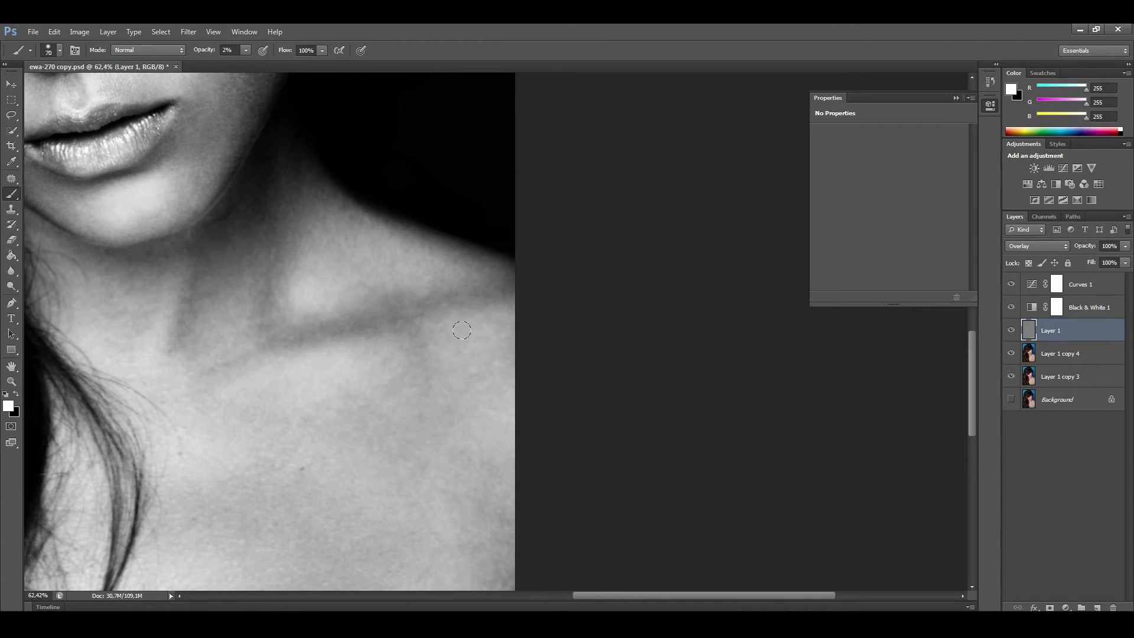
{"action": "scroll", "coordinate": [703, 384], "scroll_direction": "down", "scroll_amount": 2}
{"action": "scroll", "coordinate": [489, 395], "scroll_direction": "up", "scroll_amount": 2}
{"action": "scroll", "coordinate": [350, 297], "scroll_direction": "up", "scroll_amount": 1}
{"action": "key", "text": "bracketleft"}
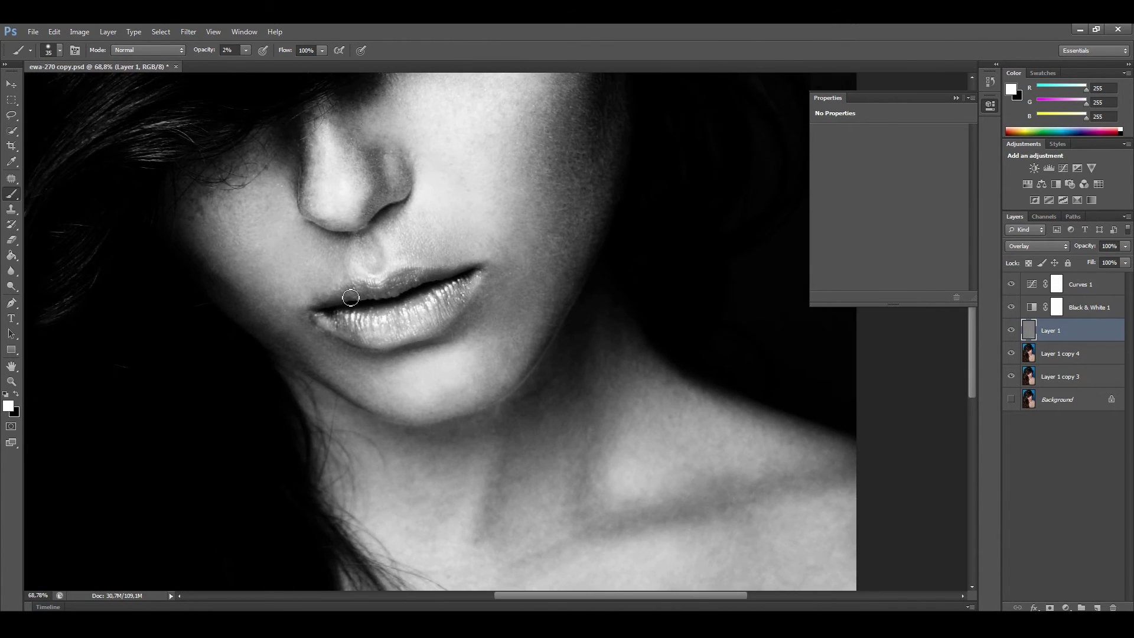
{"action": "scroll", "coordinate": [468, 392], "scroll_direction": "up", "scroll_amount": 3}
{"action": "scroll", "coordinate": [488, 335], "scroll_direction": "down", "scroll_amount": 3}
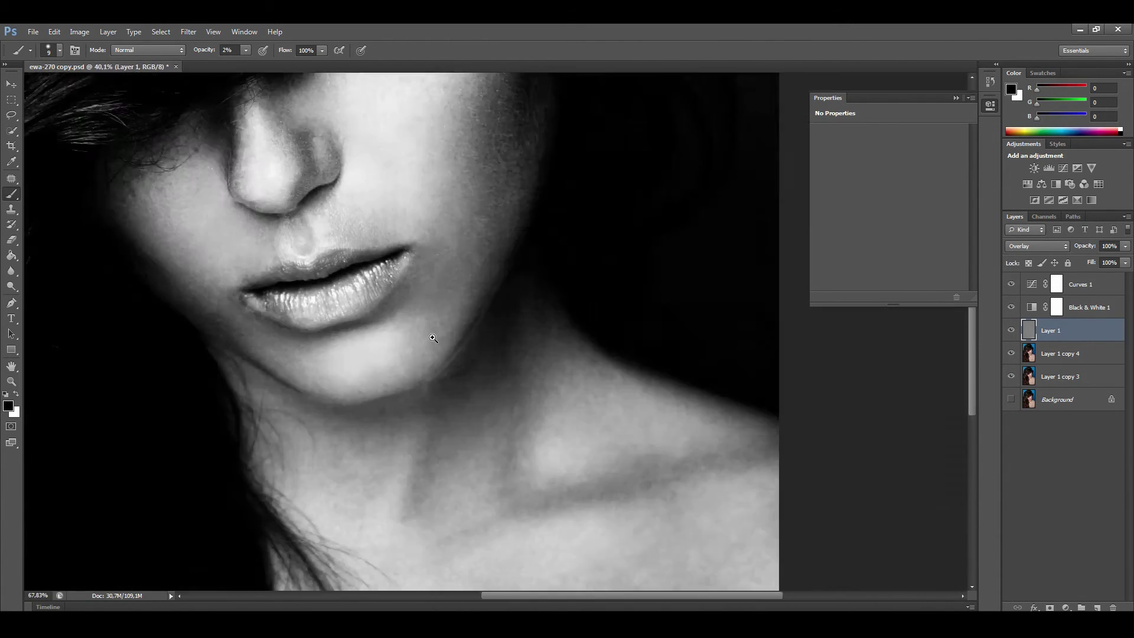
{"action": "scroll", "coordinate": [435, 336], "scroll_direction": "up", "scroll_amount": 1}
{"action": "scroll", "coordinate": [437, 307], "scroll_direction": "up", "scroll_amount": 2}
{"action": "scroll", "coordinate": [466, 447], "scroll_direction": "up", "scroll_amount": 2}
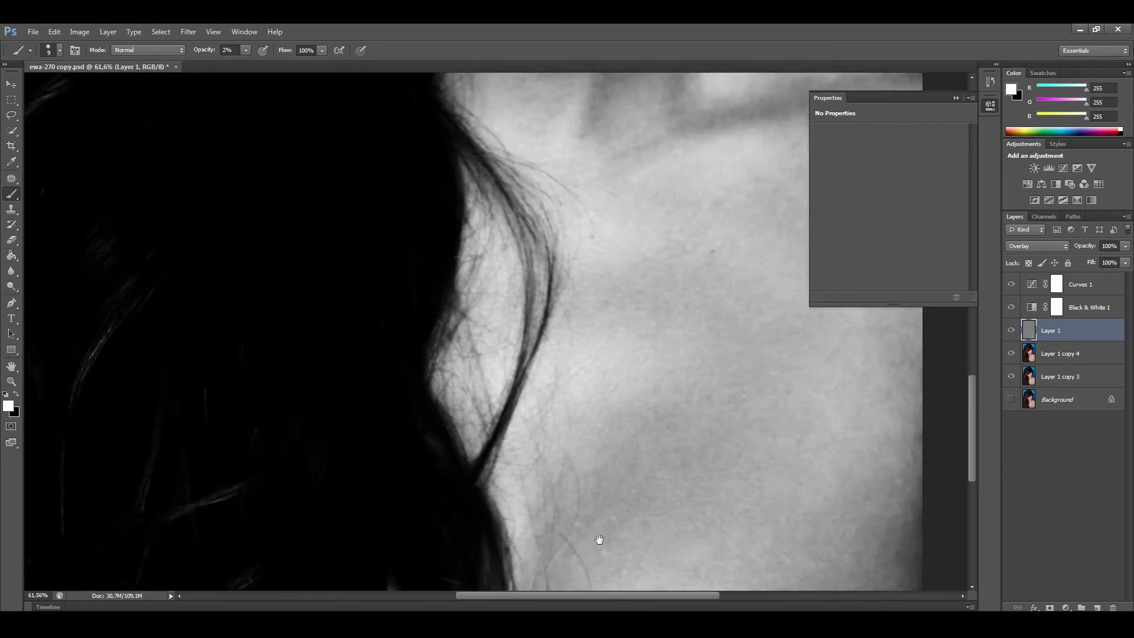
{"action": "scroll", "coordinate": [719, 466], "scroll_direction": "down", "scroll_amount": 4}
{"action": "scroll", "coordinate": [479, 301], "scroll_direction": "up", "scroll_amount": 4}
Alternate black and white strokes to even the skin tones around the chin.
{"action": "key", "text": "x"}
{"action": "scroll", "coordinate": [855, 354], "scroll_direction": "down", "scroll_amount": 4}
{"action": "scroll", "coordinate": [354, 342], "scroll_direction": "up", "scroll_amount": 1}
{"action": "scroll", "coordinate": [446, 355], "scroll_direction": "up", "scroll_amount": 3}
{"action": "key", "text": "x"}
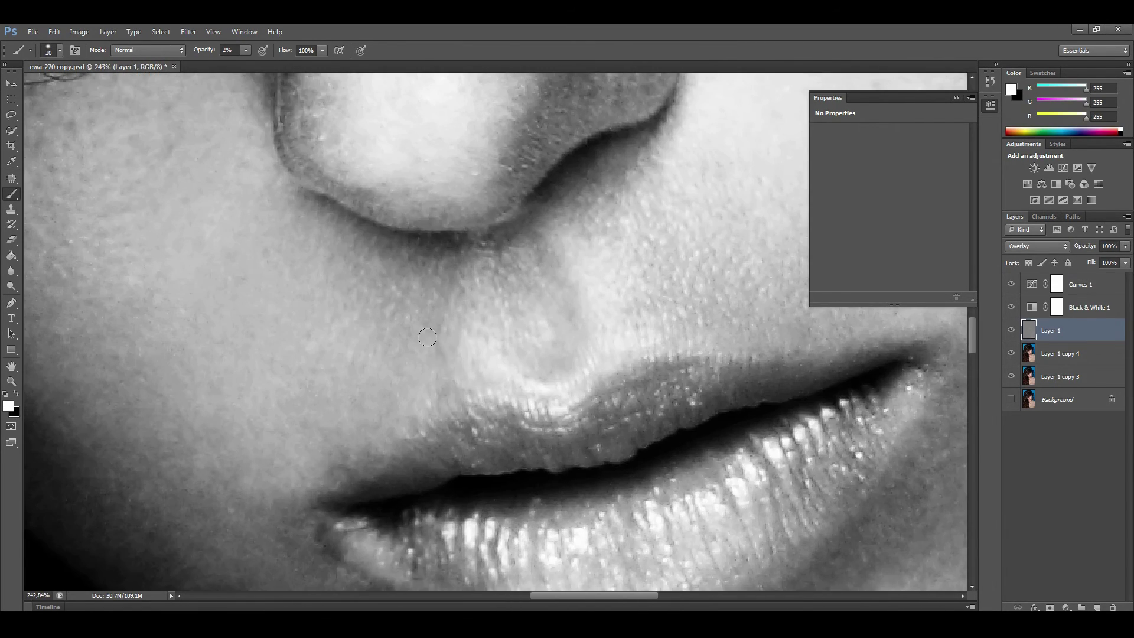
{"action": "scroll", "coordinate": [449, 336], "scroll_direction": "down", "scroll_amount": 4}
{"action": "scroll", "coordinate": [526, 304], "scroll_direction": "up", "scroll_amount": 4}
{"action": "scroll", "coordinate": [456, 303], "scroll_direction": "down", "scroll_amount": 4}
{"action": "scroll", "coordinate": [642, 323], "scroll_direction": "up", "scroll_amount": 4}
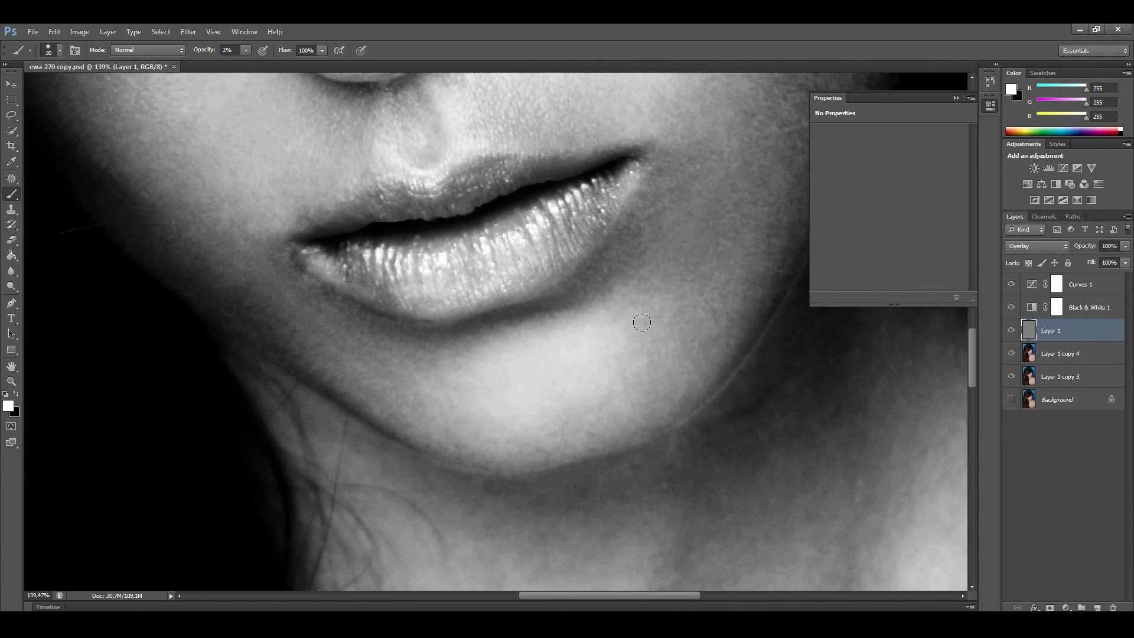
{"action": "scroll", "coordinate": [689, 250], "scroll_direction": "down", "scroll_amount": 2}
{"action": "scroll", "coordinate": [689, 250], "scroll_direction": "down", "scroll_amount": 3}
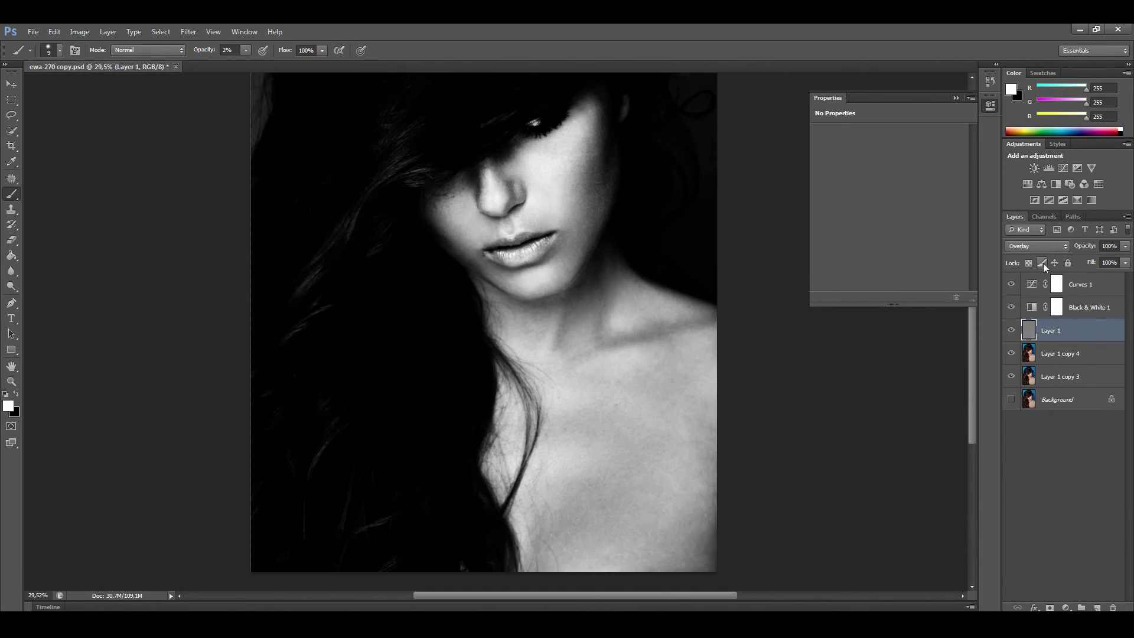
Hide Curves 1, Black & White 1 and the lower duplicate portrait layer.
{"action": "left_click", "coordinate": [1010, 399], "text": "alt"}
{"action": "left_click", "coordinate": [1011, 353]}
{"action": "left_click", "coordinate": [1011, 330]}
Stamp visible layers to a new layer, show Black & White 1 and Curves 1, and hide Overlay Layer 1.
{"action": "key", "text": "ctrl+shift+alt+e"}
{"action": "key", "text": "ctrl+0"}
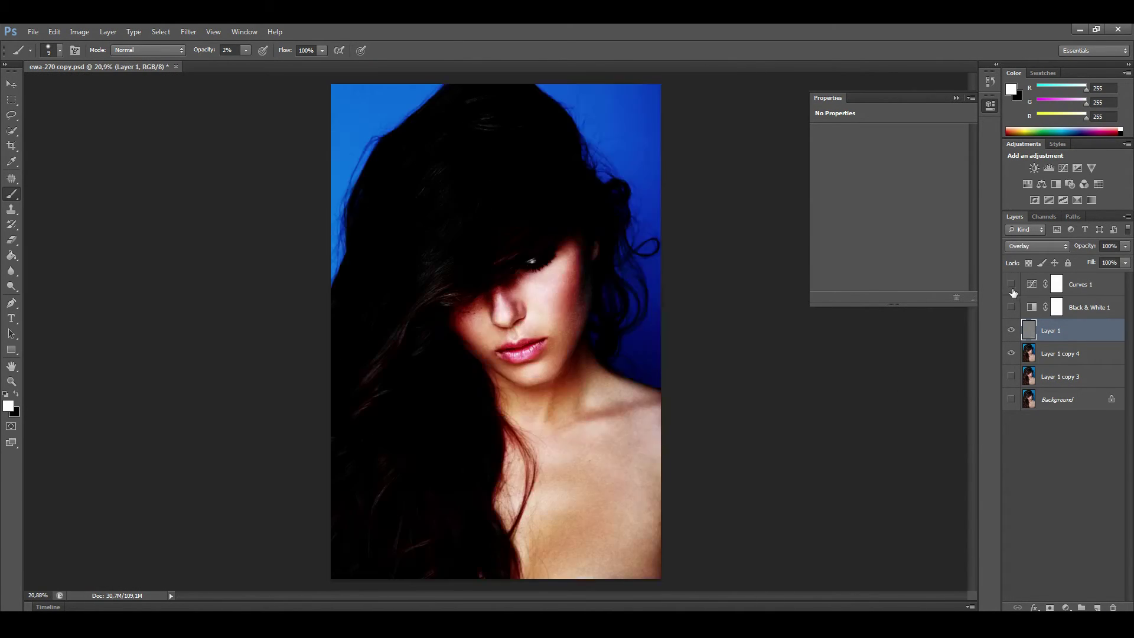
{"action": "left_click", "coordinate": [1010, 284], "text": "alt"}
{"action": "left_click", "coordinate": [1011, 307]}
{"action": "left_click", "coordinate": [1011, 331]}
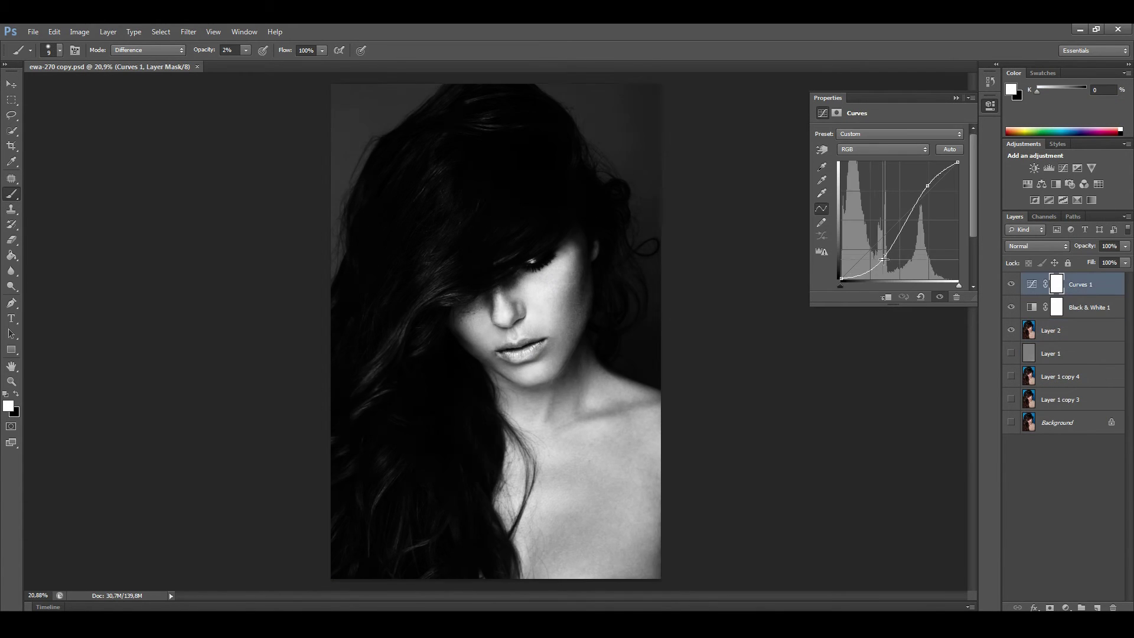
Add a new layer filled with 50% gray and set to Overlay blending.
{"action": "left_click", "coordinate": [1096, 607]}
{"action": "left_click", "coordinate": [9, 406]}
{"action": "key", "text": "alt+BackSpace"}
{"action": "left_click", "coordinate": [1038, 246]}
{"action": "left_click", "coordinate": [1027, 405]}
Dodge the hair highlights with a smaller brush.
{"action": "key", "text": "o"}
{"action": "scroll", "coordinate": [451, 245], "scroll_direction": "up", "scroll_amount": 1, "text": "alt"}
{"action": "scroll", "coordinate": [411, 344], "scroll_direction": "down", "scroll_amount": 2}
{"action": "key", "text": "d"}
{"action": "key", "text": "x"}
{"action": "key", "text": "bracketleft"}
{"action": "key", "text": "bracketleft"}
{"action": "key", "text": "bracketleft"}
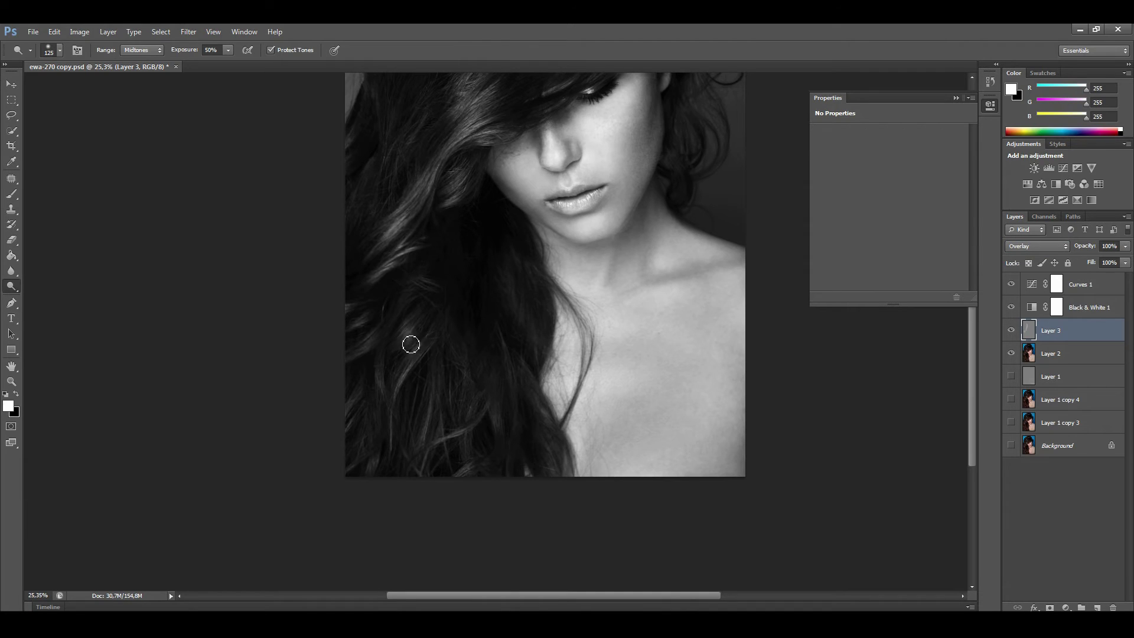
{"action": "scroll", "coordinate": [376, 343], "scroll_direction": "down", "scroll_amount": 2}
{"action": "scroll", "coordinate": [501, 405], "scroll_direction": "down", "scroll_amount": 2, "text": "alt"}
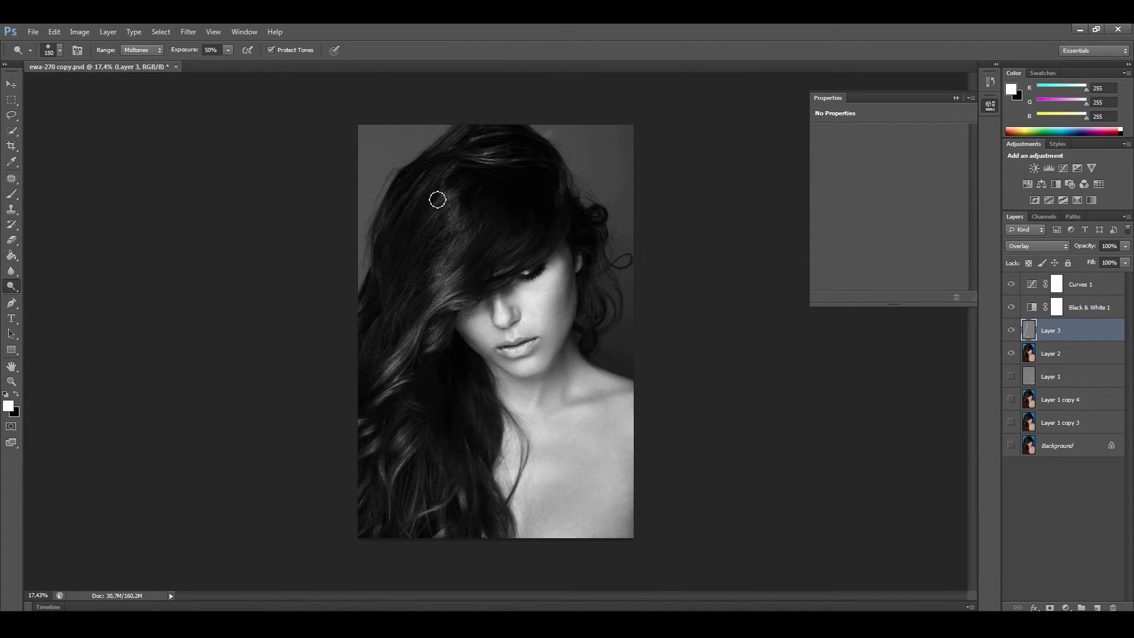
{"action": "scroll", "coordinate": [414, 351], "scroll_direction": "up", "scroll_amount": 1, "text": "alt"}
Burn the hair shadows with the Burn tool, then hide Black & White 1.
{"action": "key", "text": "x"}
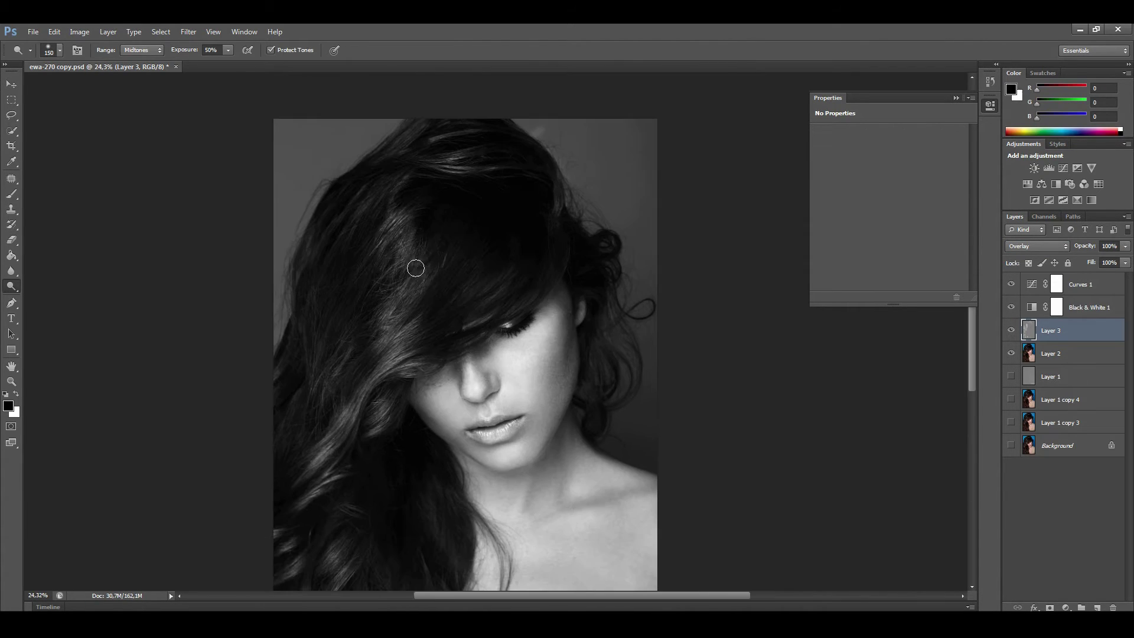
{"action": "right_click", "coordinate": [11, 286]}
{"action": "left_click", "coordinate": [53, 298]}
{"action": "key", "text": "bracketleft"}
{"action": "key", "text": "bracketleft"}
{"action": "key", "text": "bracketleft"}
{"action": "scroll", "coordinate": [348, 296], "scroll_direction": "down", "scroll_amount": 3}
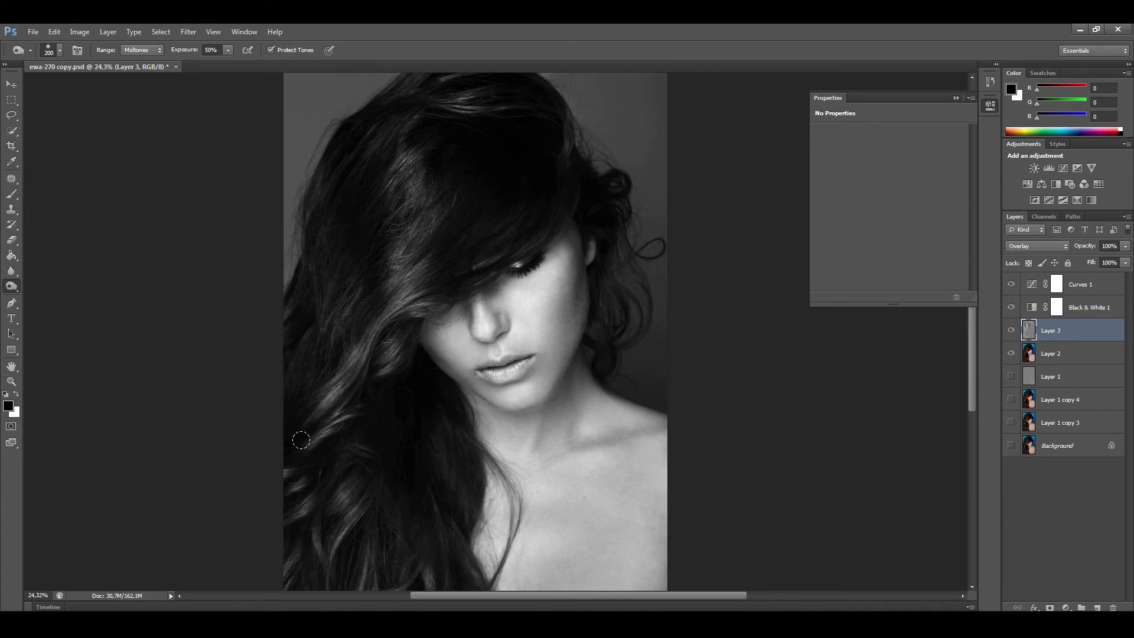
{"action": "scroll", "coordinate": [323, 379], "scroll_direction": "left", "scroll_amount": 1}
{"action": "scroll", "coordinate": [277, 415], "scroll_direction": "up", "scroll_amount": 2}
{"action": "scroll", "coordinate": [276, 414], "scroll_direction": "right", "scroll_amount": 1}
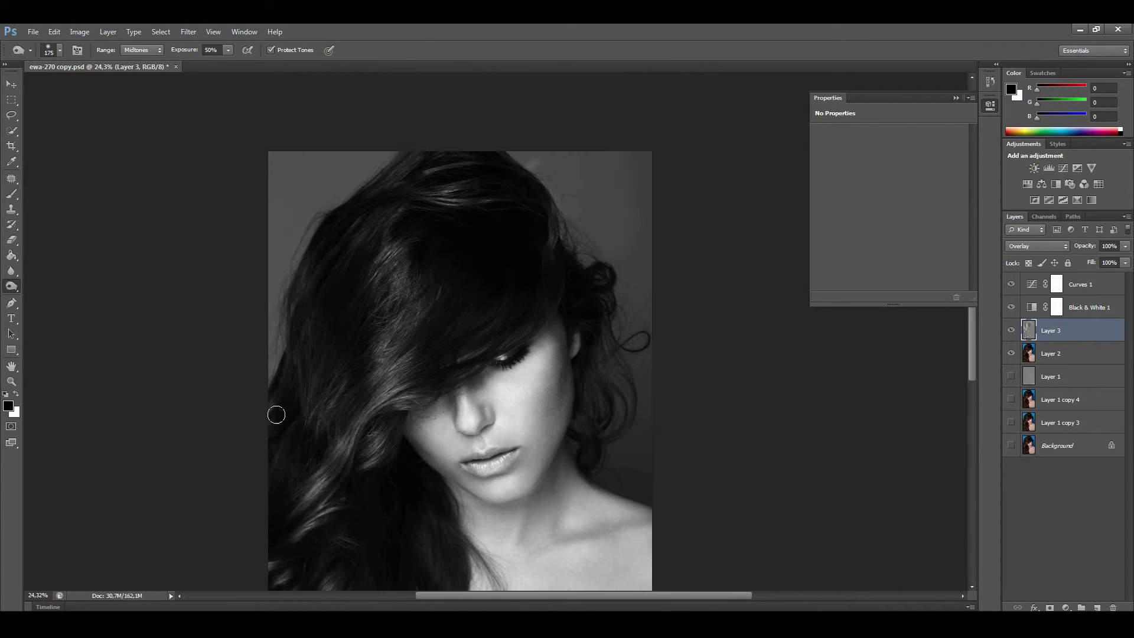
{"action": "scroll", "coordinate": [335, 395], "scroll_direction": "down", "scroll_amount": 2, "text": "alt"}
{"action": "left_click", "coordinate": [1011, 307]}
Merge the stamped Layer 2 into Layer 3 and invert the Curves 1 mask to hide the curve.
{"action": "left_click", "coordinate": [1011, 284]}
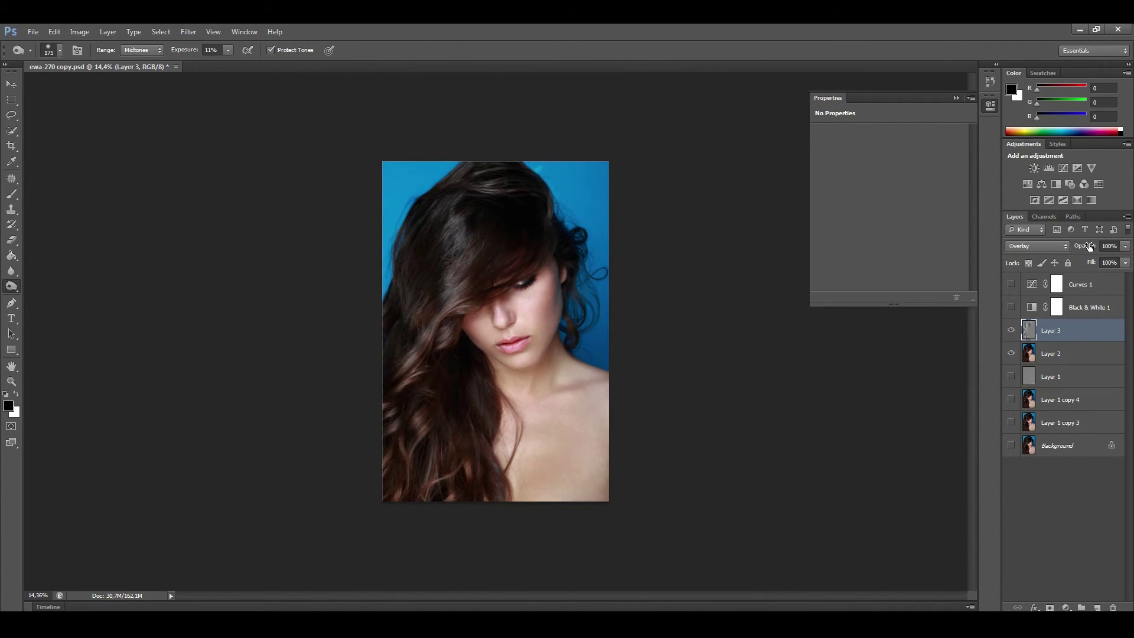
{"action": "key", "text": "ctrl+e"}
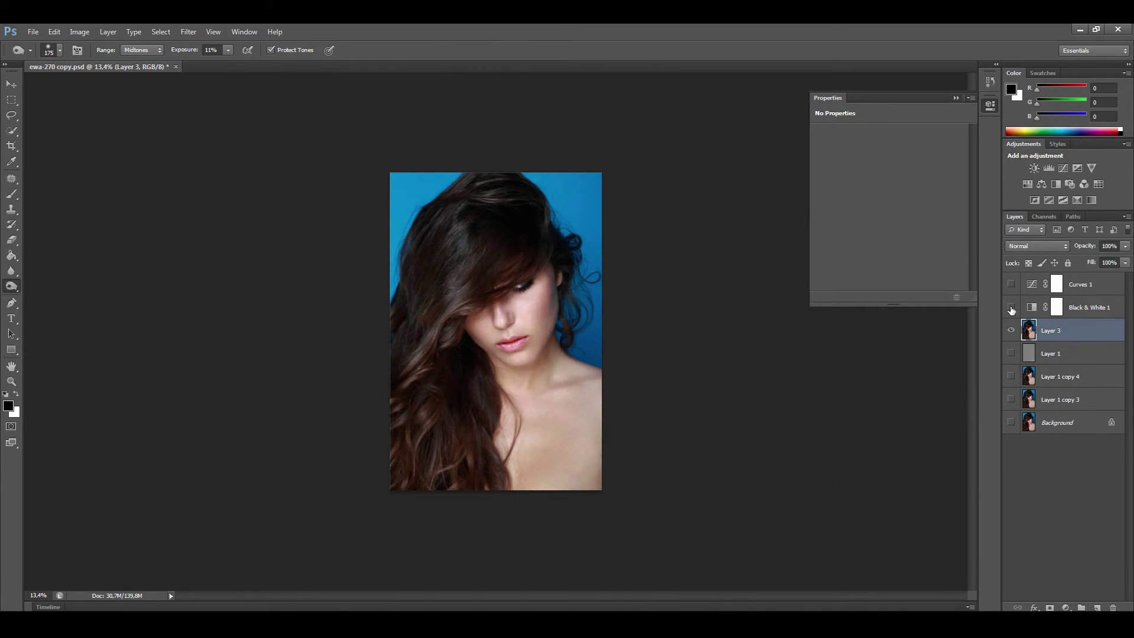
{"action": "left_click", "coordinate": [1011, 284]}
{"action": "left_click", "coordinate": [1056, 307]}
{"action": "left_click", "coordinate": [1081, 284]}
{"action": "left_click", "coordinate": [1056, 284]}
{"action": "key", "text": "ctrl+i"}
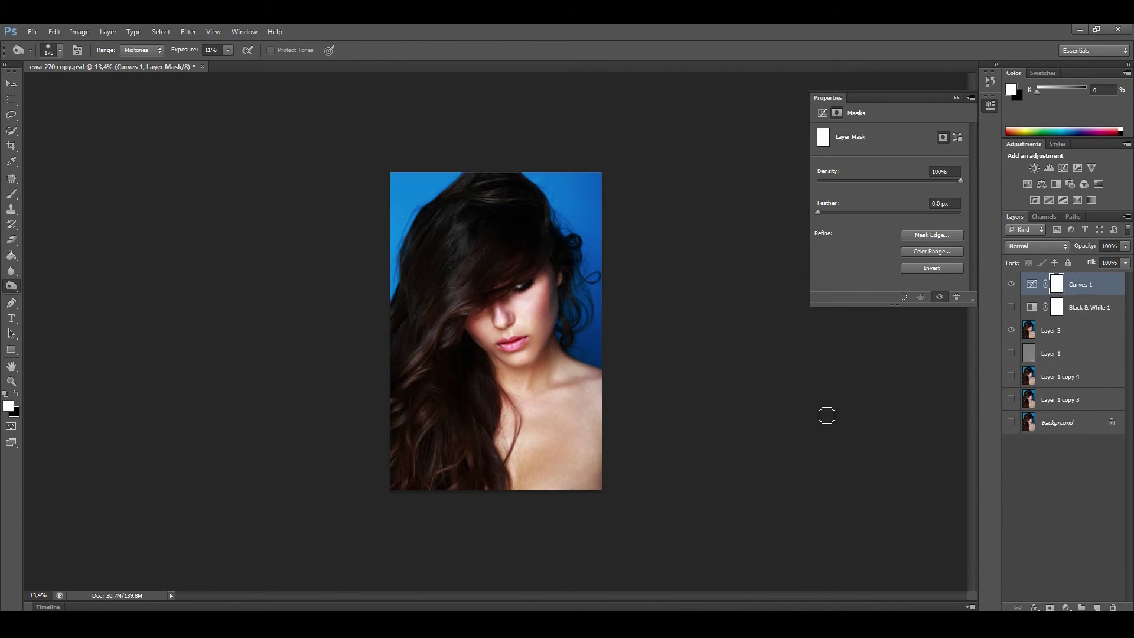
Set up a white brush of size 391 at 100% opacity.
{"action": "key", "text": "b"}
{"action": "key", "text": "x"}
{"action": "right_click", "coordinate": [595, 287]}
{"action": "type", "text": "391"}
{"action": "key", "text": "Return"}
{"action": "key", "text": "x"}
{"action": "key", "text": "0"}
{"action": "scroll", "coordinate": [393, 198], "scroll_direction": "down", "scroll_amount": 2}
Paint white in Normal mode over the hair to reveal the Curves 1 brightening, then merge the layers.
{"action": "left_click_drag", "start_coordinate": [380, 474], "coordinate": [318, 309]}
{"action": "left_click", "coordinate": [147, 50]}
{"action": "left_click", "coordinate": [127, 59]}
{"action": "left_click_drag", "start_coordinate": [449, 520], "coordinate": [460, 253]}
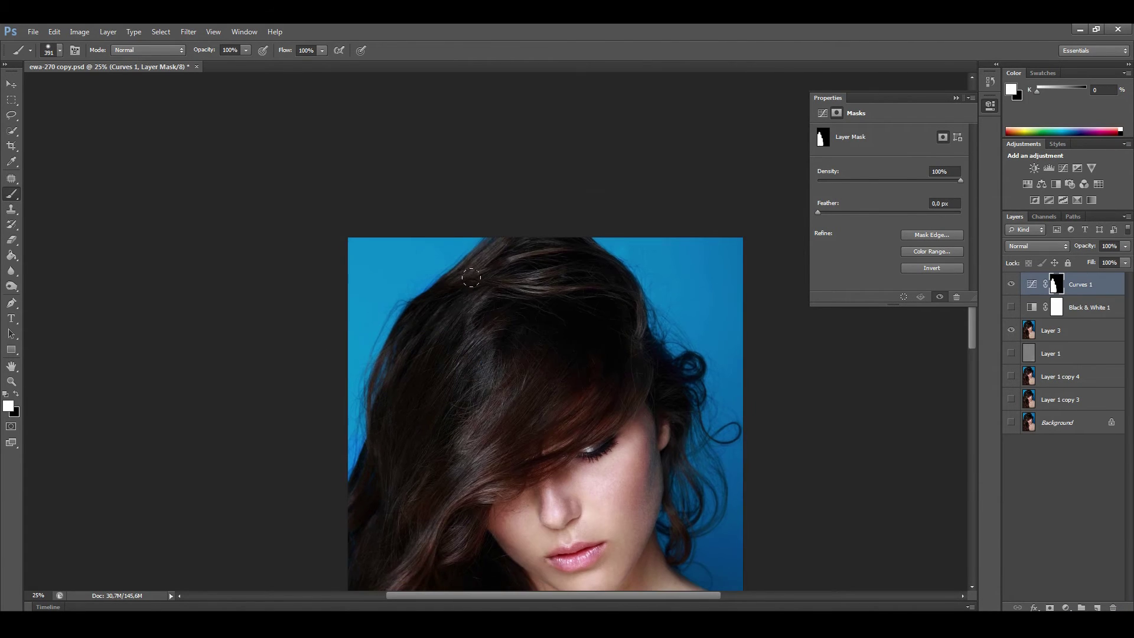
{"action": "left_click_drag", "start_coordinate": [502, 414], "coordinate": [480, 340]}
{"action": "scroll", "coordinate": [480, 340], "scroll_direction": "down", "scroll_amount": 3}
{"action": "scroll", "coordinate": [778, 398], "scroll_direction": "up", "scroll_amount": 5}
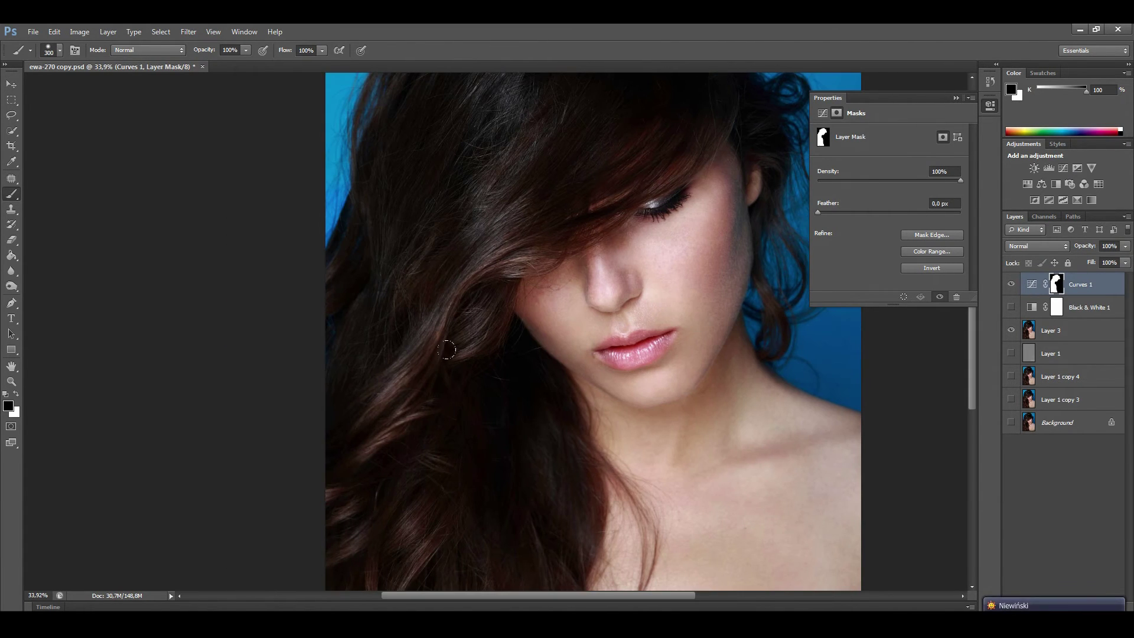
{"action": "scroll", "coordinate": [385, 392], "scroll_direction": "down", "scroll_amount": 5}
{"action": "scroll", "coordinate": [435, 325], "scroll_direction": "up", "scroll_amount": 5}
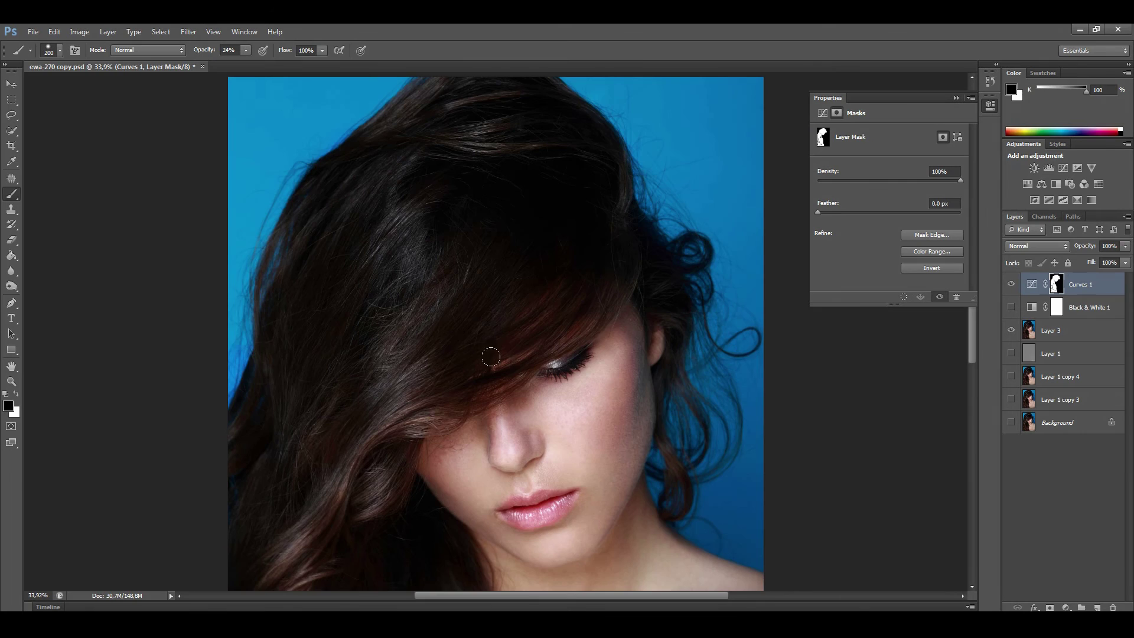
{"action": "scroll", "coordinate": [188, 332], "scroll_direction": "down", "scroll_amount": 3}
{"action": "key", "text": "ctrl+e"}
Duplicate the merged Curves 1 layer and clone blue background over stray hairs at the top.
{"action": "key", "text": "ctrl+j"}
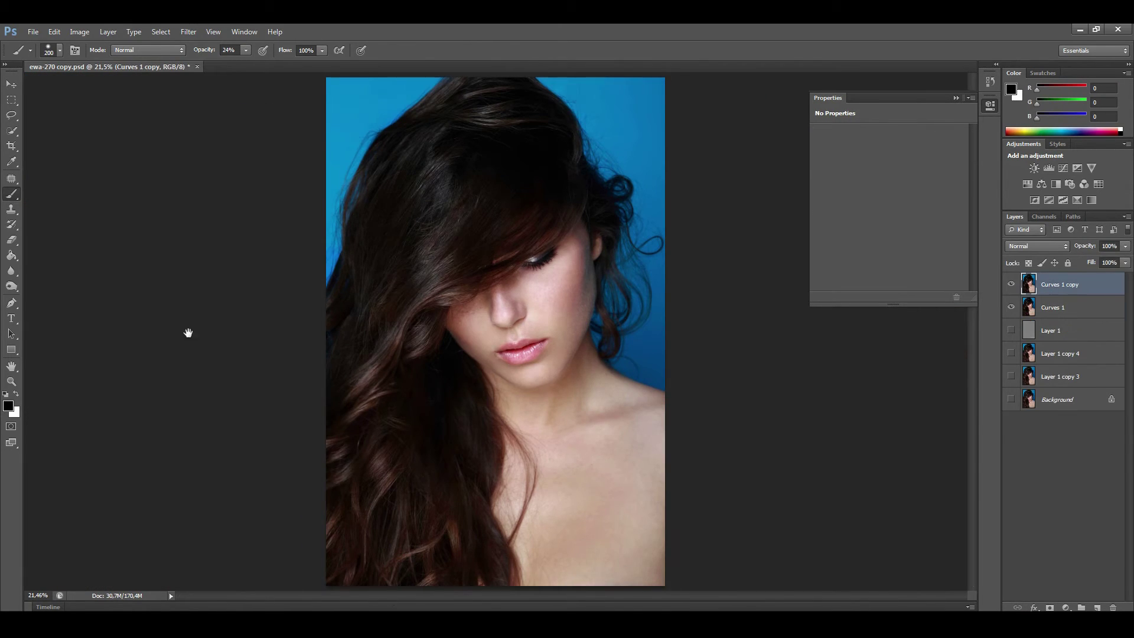
{"action": "key", "text": "s"}
{"action": "scroll", "coordinate": [472, 177], "scroll_direction": "up", "scroll_amount": 5}
{"action": "right_click", "coordinate": [506, 173]}
{"action": "key", "text": "Return"}
{"action": "left_click_drag", "start_coordinate": [430, 256], "coordinate": [453, 169]}
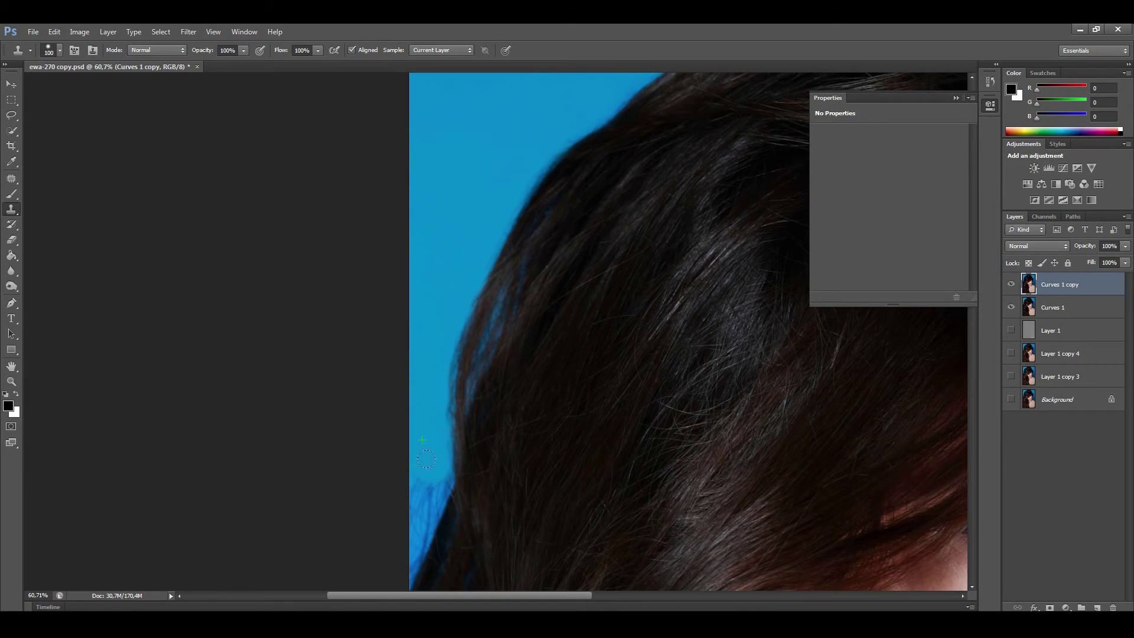
{"action": "scroll", "coordinate": [620, 316], "scroll_direction": "down", "scroll_amount": 4}
{"action": "scroll", "coordinate": [400, 177], "scroll_direction": "up", "scroll_amount": 3}
Keep cloning stray hair edges with a smaller brush at 44% opacity, undoing one bad stroke.
{"action": "key", "text": "bracketleft"}
{"action": "key", "text": "bracketleft"}
{"action": "key", "text": "bracketleft"}
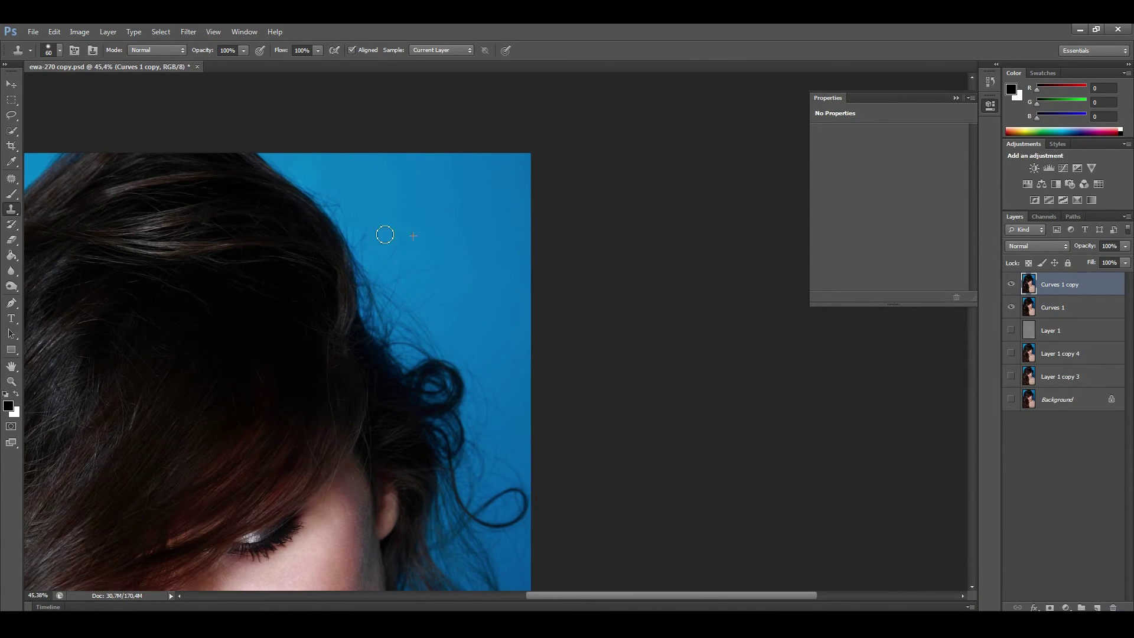
{"action": "scroll", "coordinate": [385, 235], "scroll_direction": "up", "scroll_amount": 2}
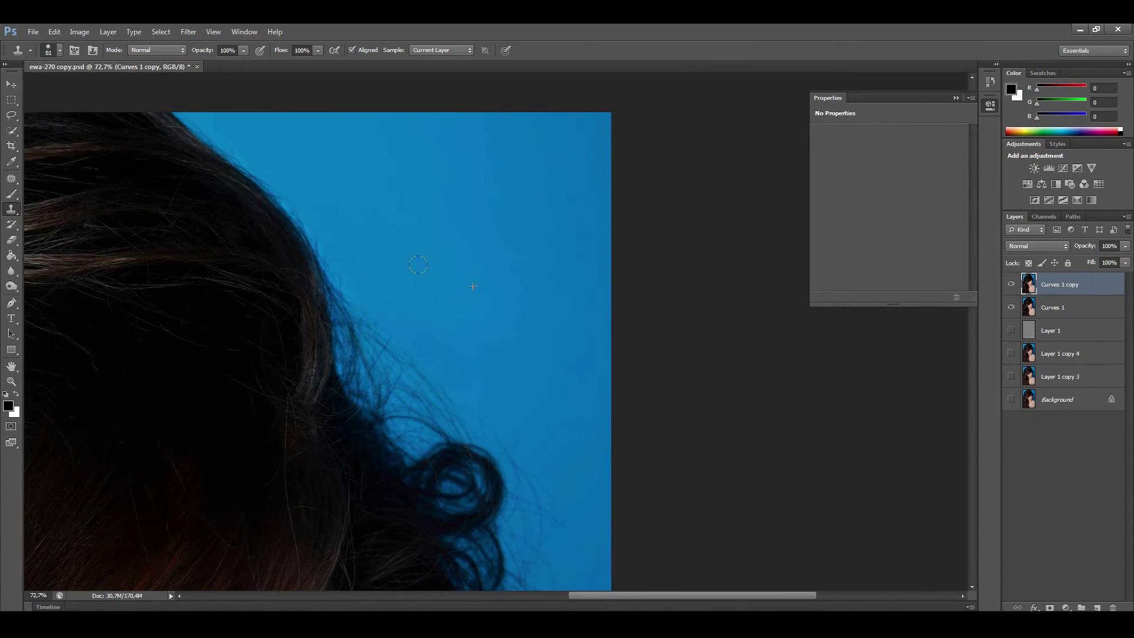
{"action": "scroll", "coordinate": [417, 265], "scroll_direction": "down", "scroll_amount": 3}
{"action": "key", "text": "bracketleft"}
{"action": "key", "text": "bracketleft"}
{"action": "key", "text": "bracketleft"}
{"action": "scroll", "coordinate": [487, 201], "scroll_direction": "down", "scroll_amount": 6}
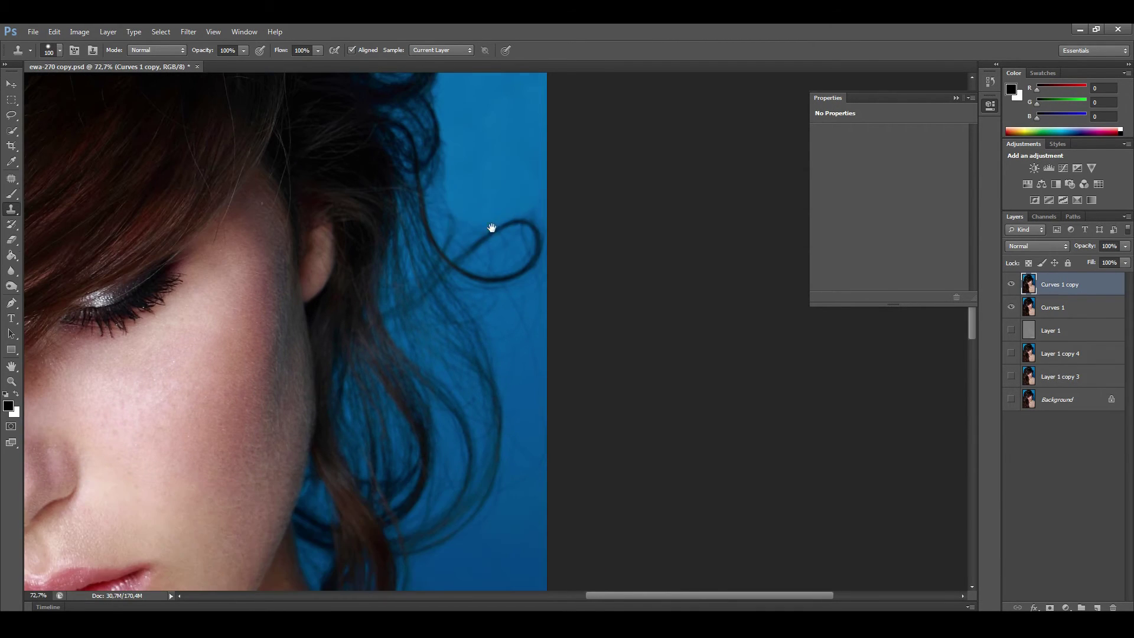
{"action": "left_click_drag", "start_coordinate": [478, 129], "coordinate": [500, 235]}
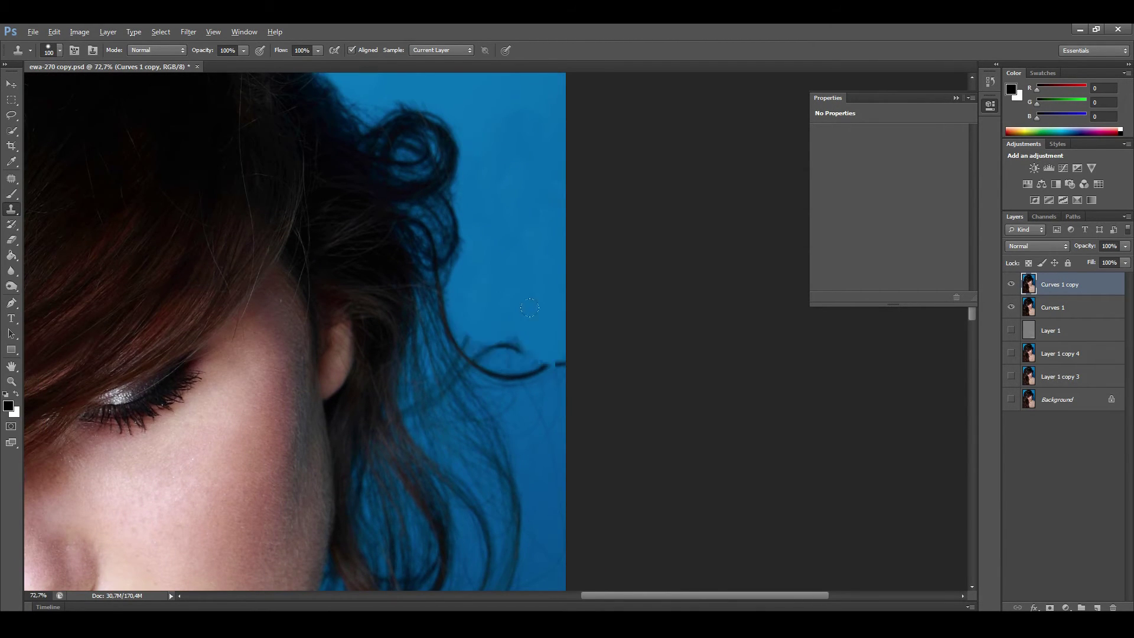
{"action": "key", "text": "ctrl+alt+z"}
{"action": "key", "text": "ctrl+alt+z"}
{"action": "scroll", "coordinate": [508, 331], "scroll_direction": "down", "scroll_amount": 3}
{"action": "scroll", "coordinate": [531, 296], "scroll_direction": "up", "scroll_amount": 5}
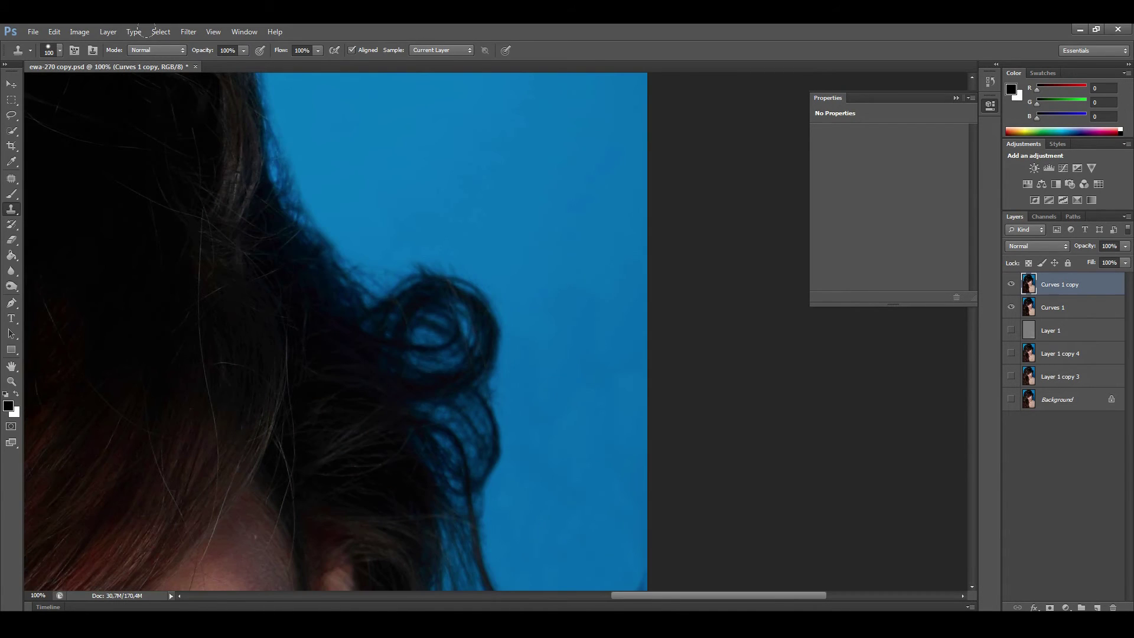
{"action": "key", "text": "4"}
{"action": "key", "text": "4"}
{"action": "scroll", "coordinate": [608, 274], "scroll_direction": "down", "scroll_amount": 3}
{"action": "scroll", "coordinate": [609, 373], "scroll_direction": "up", "scroll_amount": 2}
{"action": "key", "text": "ctrl+0"}
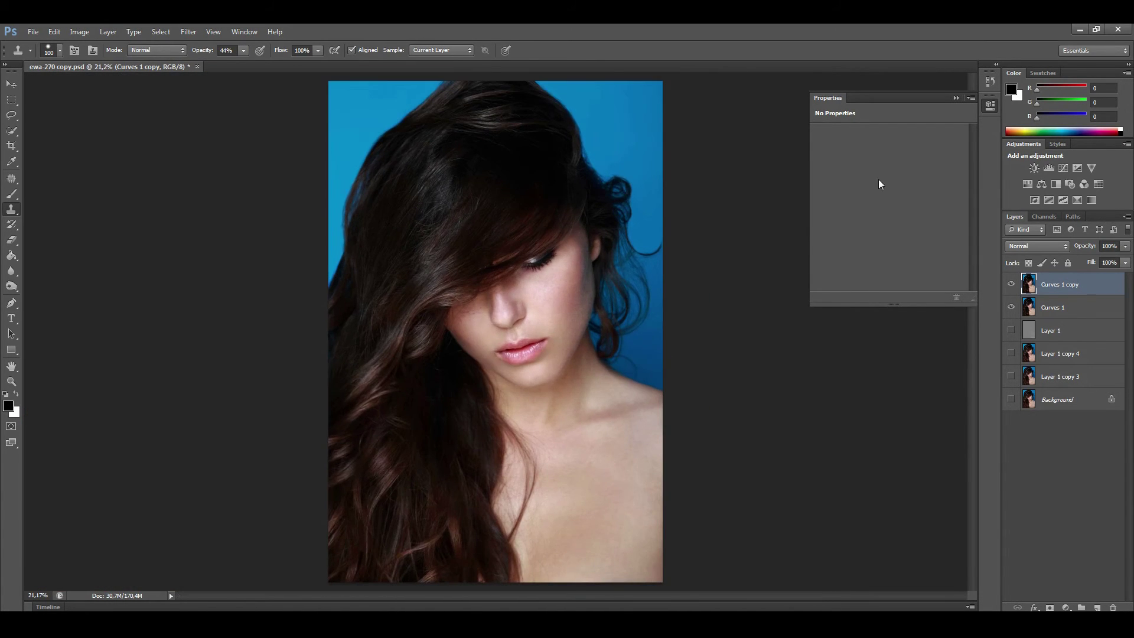
Add a Curves 2 layer, invert its mask, and paint white on the background beside the hair.
{"action": "left_click", "coordinate": [1063, 169]}
{"action": "key", "text": "ctrl+i"}
{"action": "key", "text": "b"}
{"action": "key", "text": "0"}
{"action": "left_click_drag", "start_coordinate": [647, 265], "coordinate": [626, 307]}
{"action": "left_click_drag", "start_coordinate": [614, 254], "coordinate": [631, 335]}
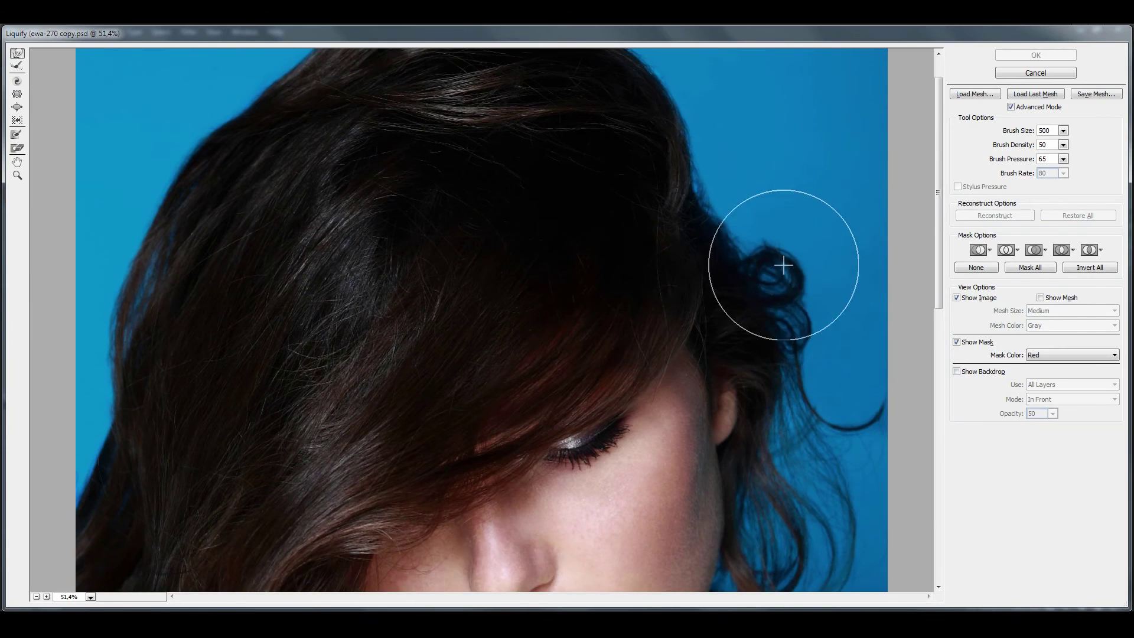
Push the right-side curl into a new shape with Liquify's Forward Warp tool.
{"action": "left_click_drag", "start_coordinate": [783, 266], "coordinate": [679, 182]}
{"action": "scroll", "coordinate": [874, 367], "scroll_direction": "down", "scroll_amount": 3}
{"action": "scroll", "coordinate": [823, 469], "scroll_direction": "down", "scroll_amount": 5}
{"action": "scroll", "coordinate": [929, 142], "scroll_direction": "up", "scroll_amount": 4}
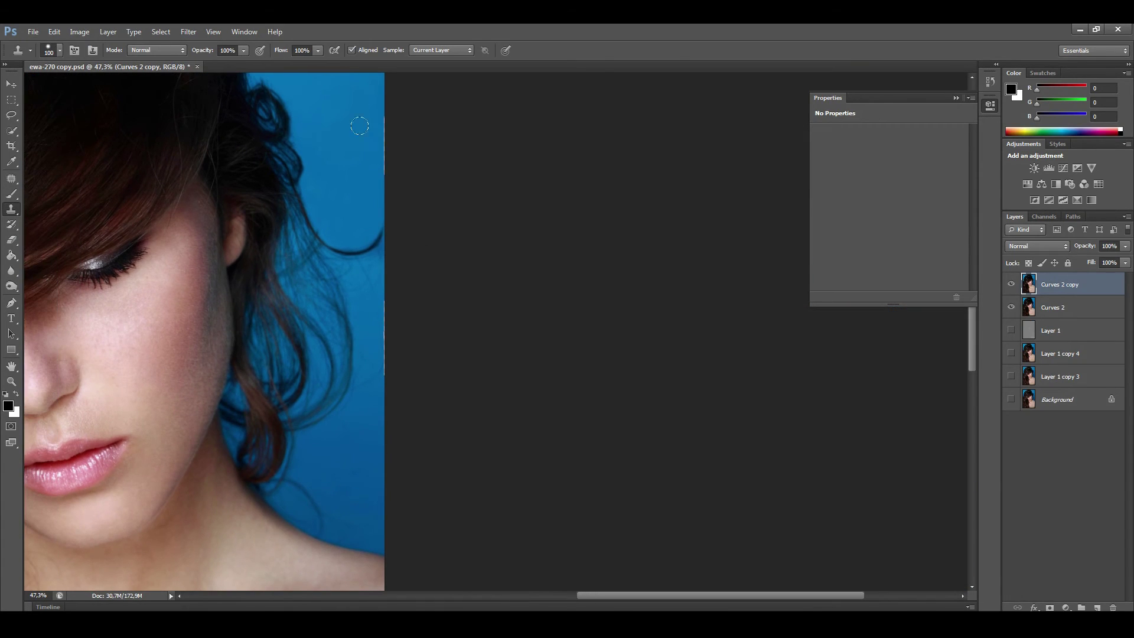
{"action": "left_click_drag", "start_coordinate": [366, 224], "coordinate": [442, 181]}
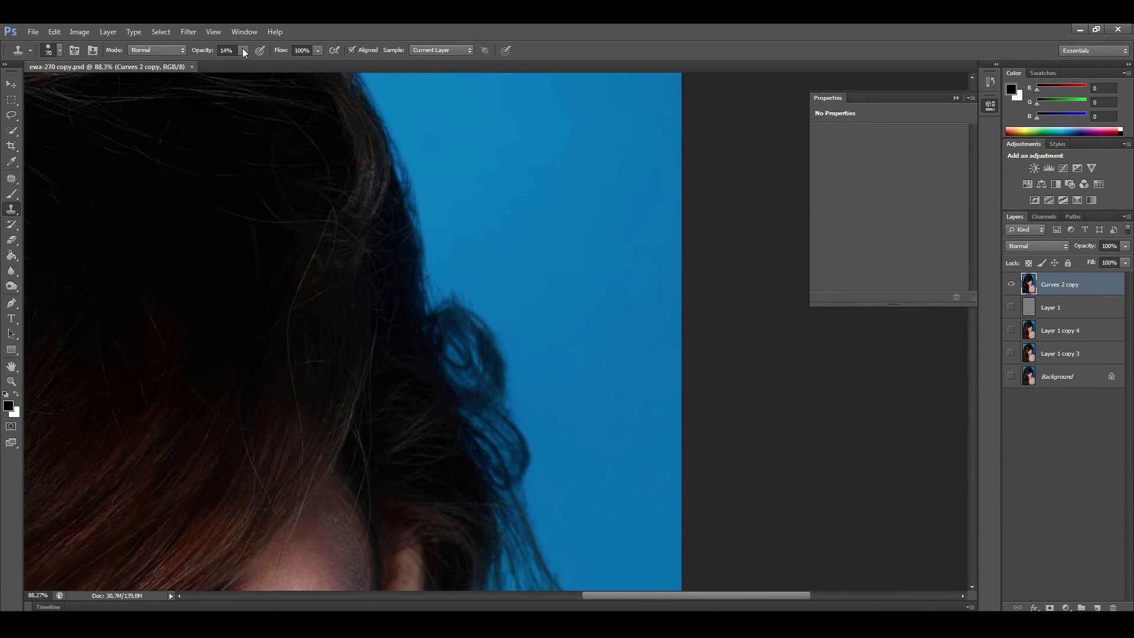
Clone background blue over the stray hair edge, then clear the patch selection.
{"action": "mouse_move", "coordinate": [449, 307]}
{"action": "left_mouse_down"}
{"action": "mouse_move", "coordinate": [496, 414]}
{"action": "mouse_move", "coordinate": [508, 484]}
{"action": "mouse_move", "coordinate": [498, 419]}
{"action": "left_mouse_up"}
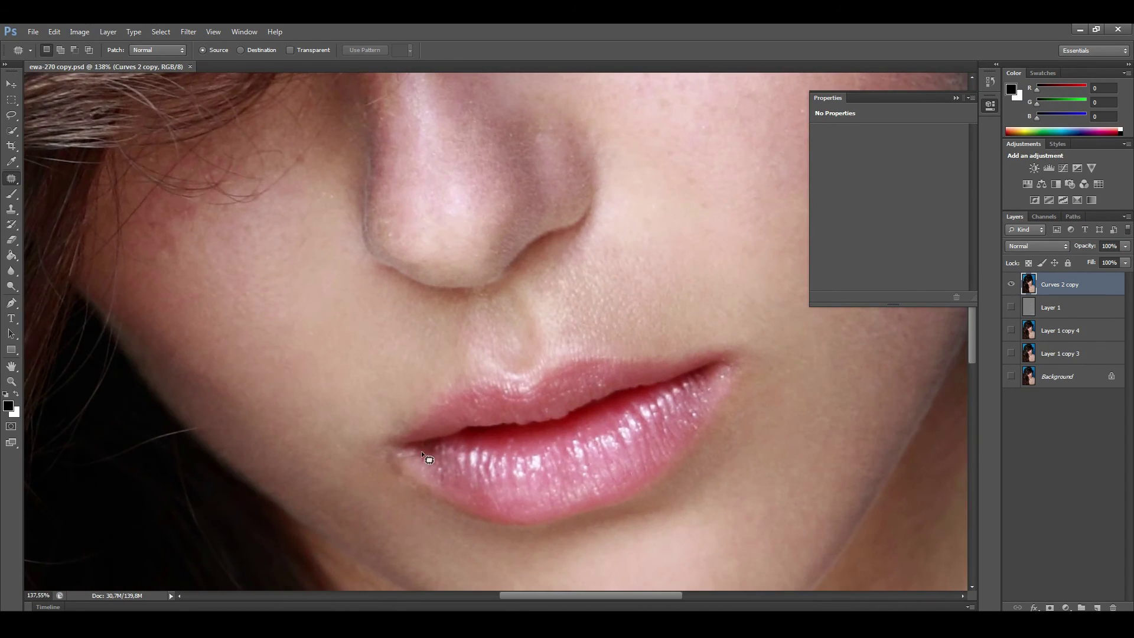
{"action": "key", "text": "l"}
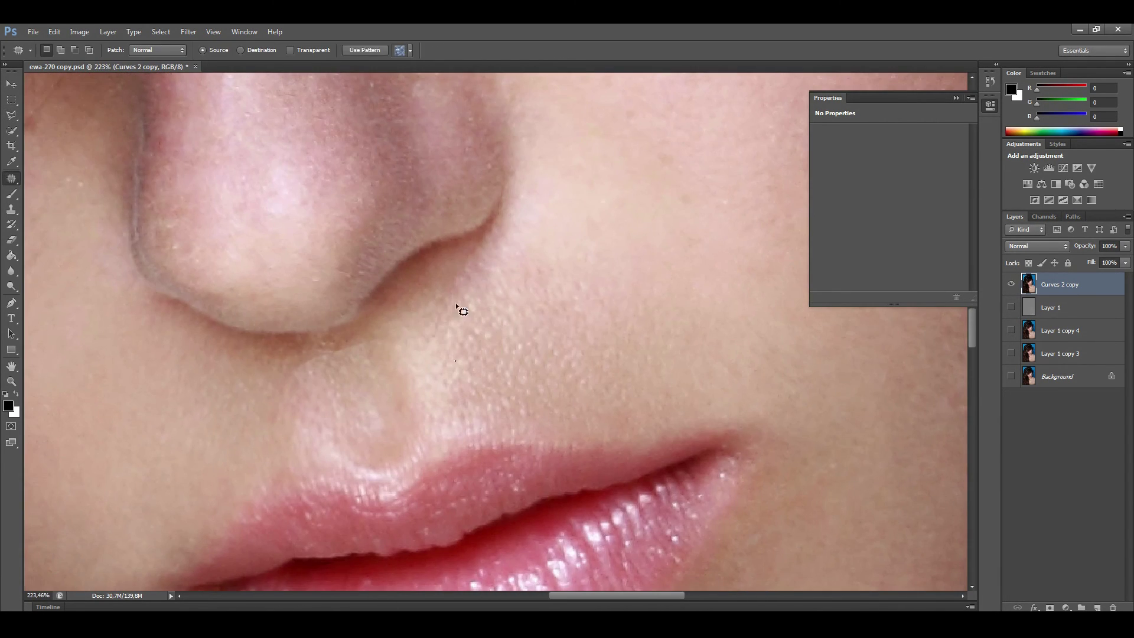
{"action": "scroll", "coordinate": [455, 303], "scroll_direction": "down", "scroll_amount": 5}
{"action": "scroll", "coordinate": [416, 421], "scroll_direction": "up", "scroll_amount": 5}
{"action": "scroll", "coordinate": [370, 362], "scroll_direction": "left", "scroll_amount": 3}
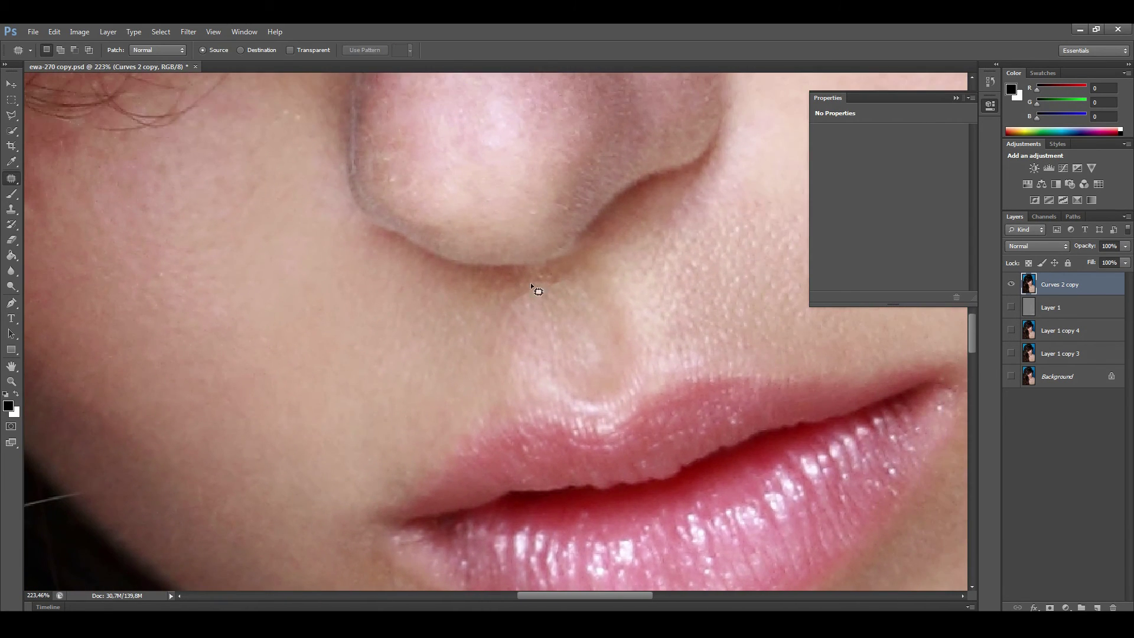
{"action": "key", "text": "ctrl+d"}
{"action": "scroll", "coordinate": [525, 334], "scroll_direction": "down", "scroll_amount": 3}
{"action": "scroll", "coordinate": [619, 359], "scroll_direction": "up", "scroll_amount": 5}
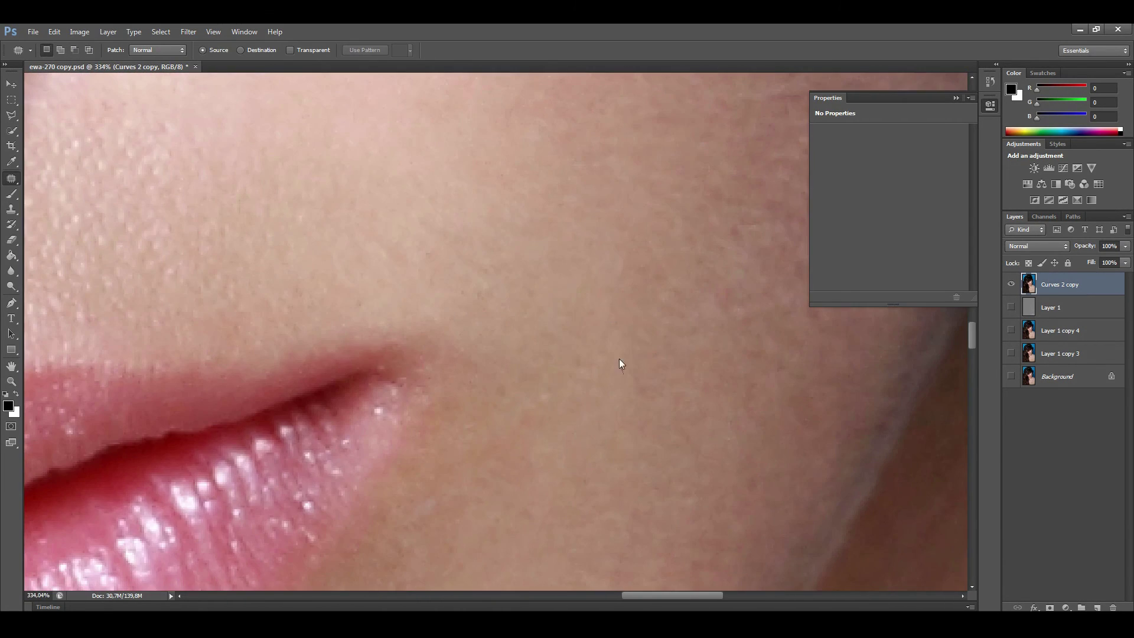
Show the Curves 2 copy layer and stamp all visible work into a new layer.
{"action": "left_click", "coordinate": [1011, 283]}
{"action": "key", "text": "ctrl+shift+alt+e"}
{"action": "scroll", "coordinate": [620, 378], "scroll_direction": "down", "scroll_amount": 2}
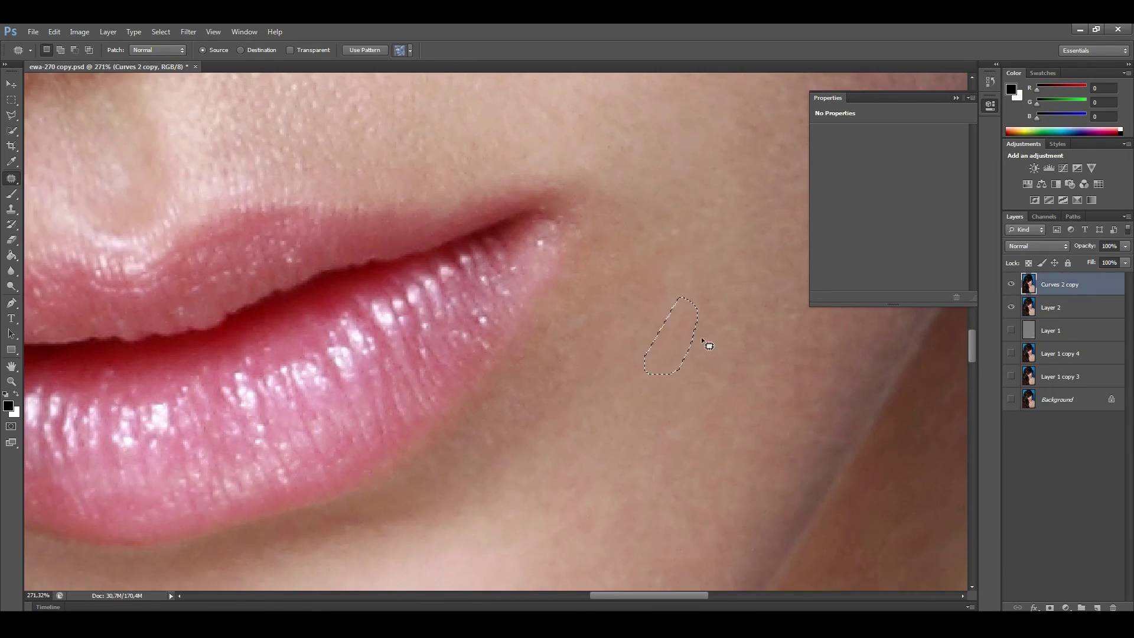
Patch the blemish area on the cheek near the nose.
{"action": "left_click_drag", "start_coordinate": [615, 369], "coordinate": [620, 376]}
{"action": "scroll", "coordinate": [620, 376], "scroll_direction": "down", "scroll_amount": 5}
{"action": "scroll", "coordinate": [273, 380], "scroll_direction": "up", "scroll_amount": 1}
{"action": "left_click_drag", "start_coordinate": [335, 354], "coordinate": [434, 344]}
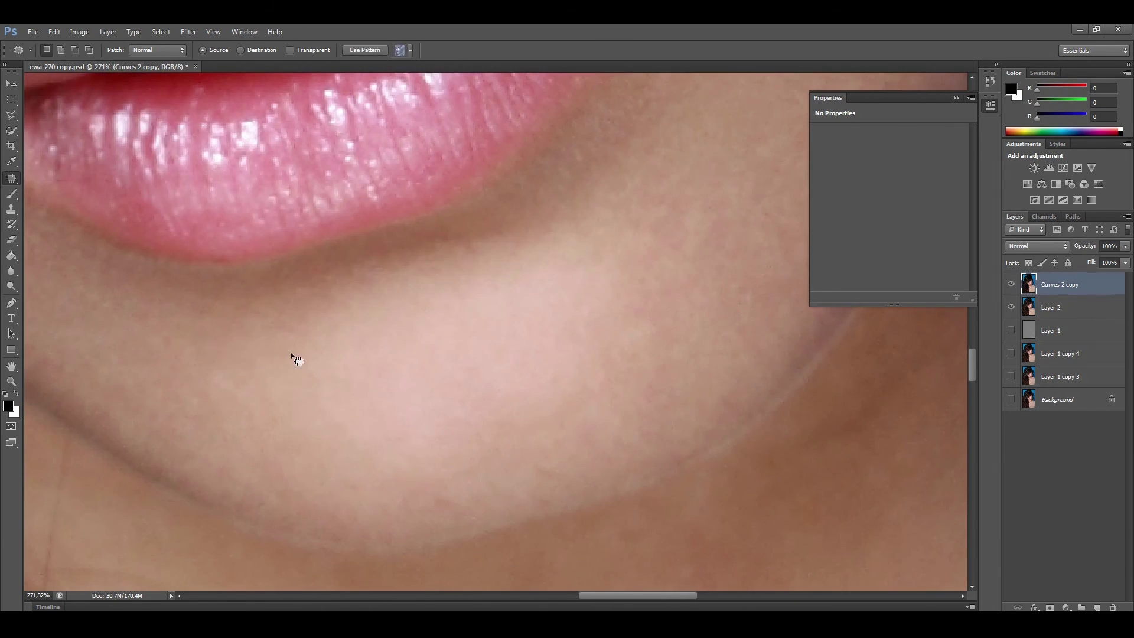
{"action": "scroll", "coordinate": [297, 360], "scroll_direction": "down", "scroll_amount": 4}
{"action": "scroll", "coordinate": [557, 296], "scroll_direction": "up", "scroll_amount": 3}
Clone nearby skin and dodge midtones at 6% exposure around the lips and chin.
{"action": "key", "text": "s"}
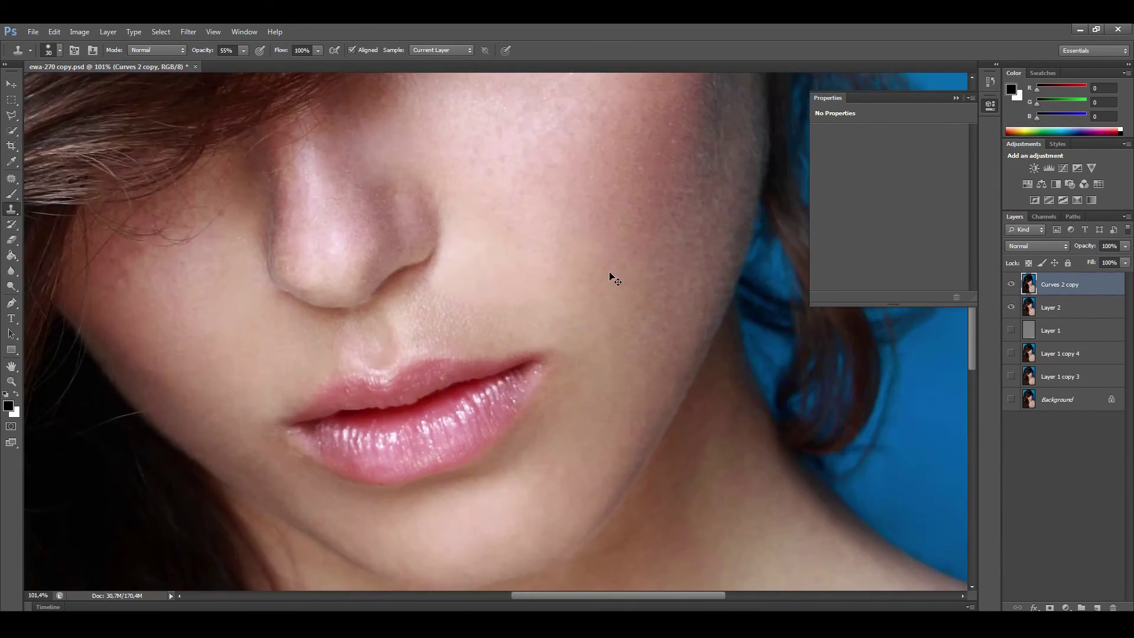
{"action": "key", "text": "o"}
{"action": "scroll", "coordinate": [479, 323], "scroll_direction": "down", "scroll_amount": 3}
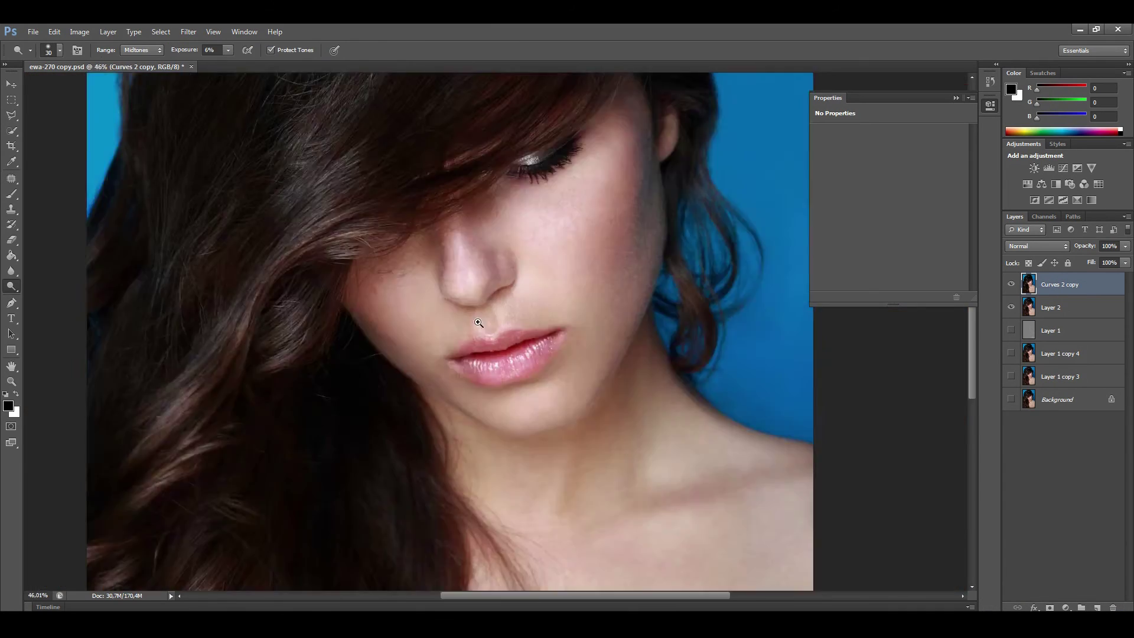
{"action": "scroll", "coordinate": [479, 323], "scroll_direction": "up", "scroll_amount": 3}
{"action": "scroll", "coordinate": [478, 323], "scroll_direction": "up", "scroll_amount": 2}
{"action": "key", "text": "s"}
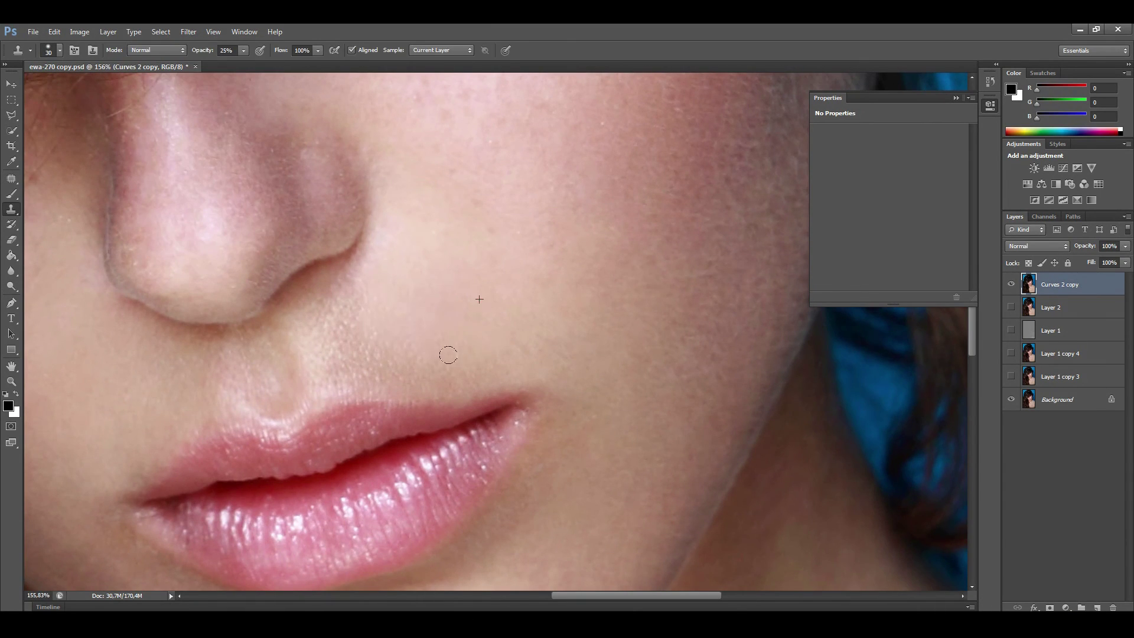
{"action": "scroll", "coordinate": [448, 355], "scroll_direction": "down", "scroll_amount": 4}
{"action": "scroll", "coordinate": [468, 316], "scroll_direction": "down", "scroll_amount": 2}
{"action": "key", "text": "o"}
{"action": "scroll", "coordinate": [636, 342], "scroll_direction": "down", "scroll_amount": 2}
Stamp visible, then add a Color Balance layer with cyan–red 4 and magenta–green -2.
{"action": "key", "text": "ctrl+alt+shift+e"}
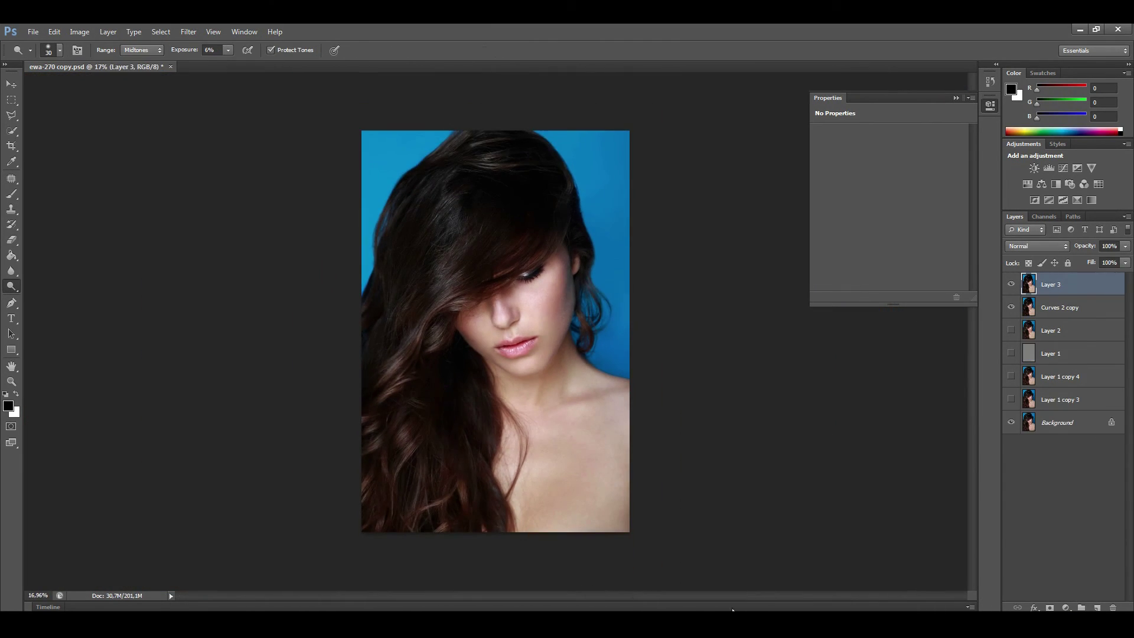
{"action": "left_click", "coordinate": [1041, 184]}
{"action": "left_click", "coordinate": [948, 158]}
{"action": "type", "text": "4"}
{"action": "left_click", "coordinate": [945, 178]}
{"action": "type", "text": "-2"}
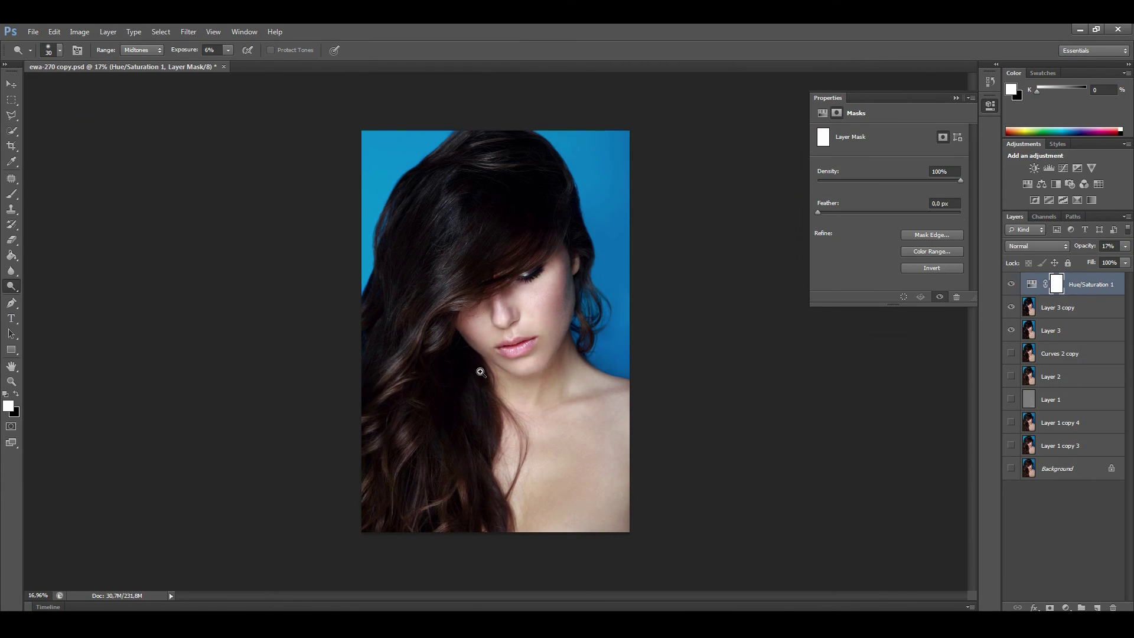
Shrink the brush to 30 for detail touch-ups around the eye and chin.
{"action": "scroll", "coordinate": [469, 333], "scroll_direction": "up", "scroll_amount": 2}
{"action": "key", "text": "bracketleft"}
{"action": "key", "text": "bracketleft"}
{"action": "scroll", "coordinate": [520, 330], "scroll_direction": "up", "scroll_amount": 2}
{"action": "scroll", "coordinate": [543, 153], "scroll_direction": "up", "scroll_amount": 1}
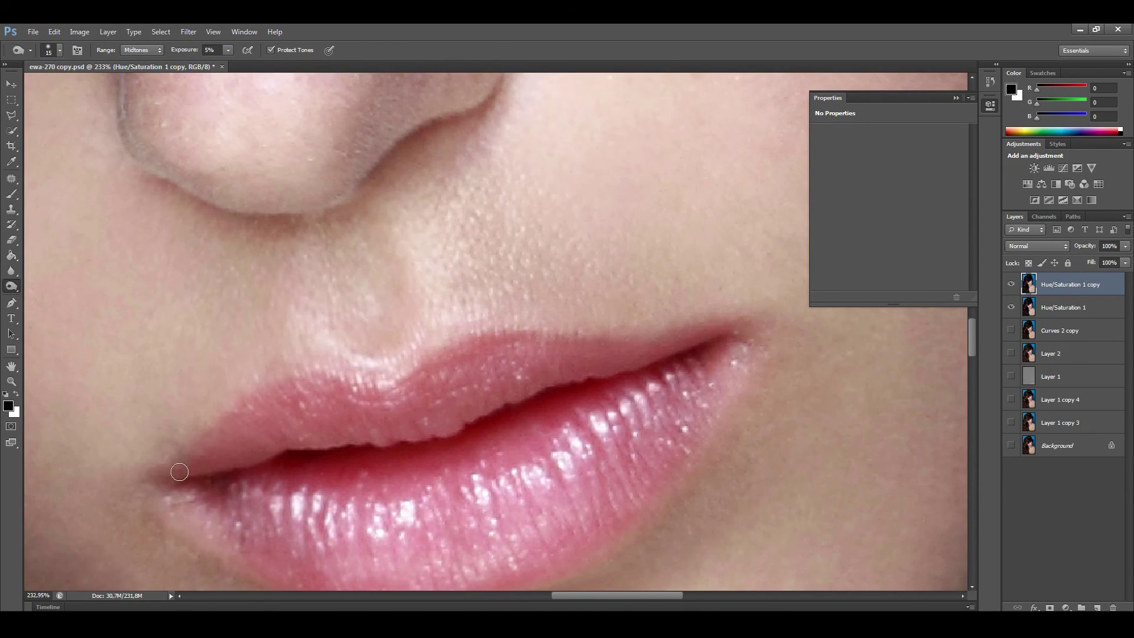
{"action": "scroll", "coordinate": [311, 303], "scroll_direction": "down", "scroll_amount": 5}
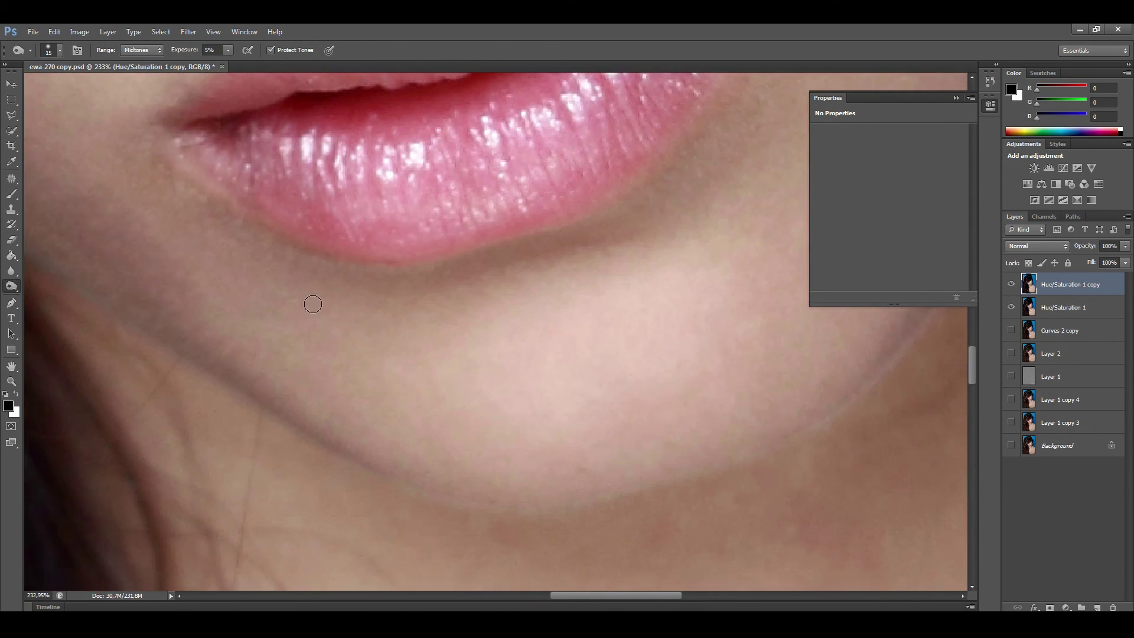